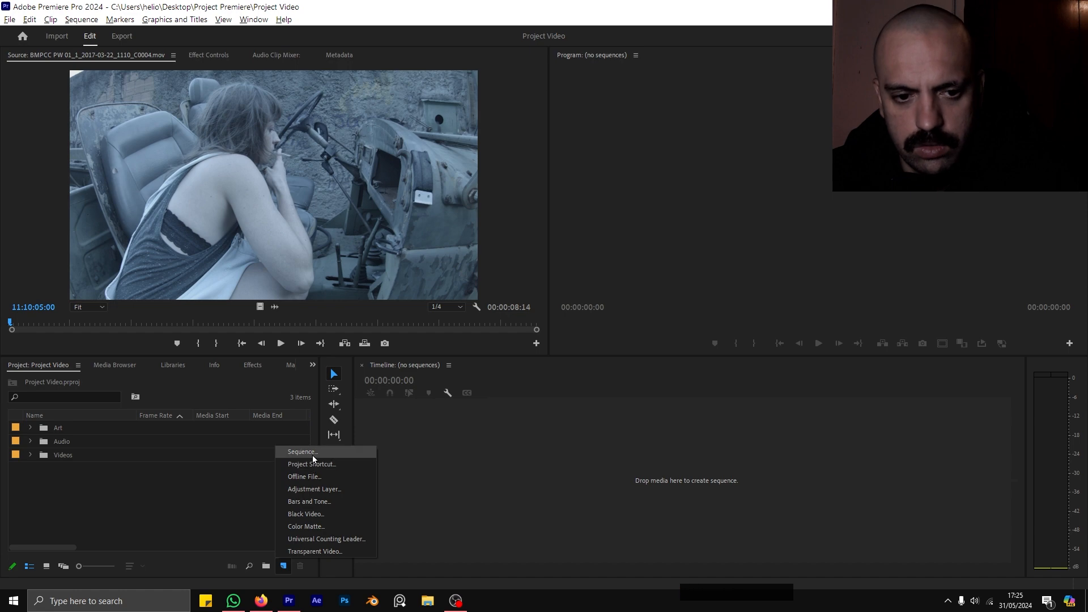
Create a new sequence named Sequence 01 at 1920 x 1080 and 23,976 frames/second
left_click(312, 455)
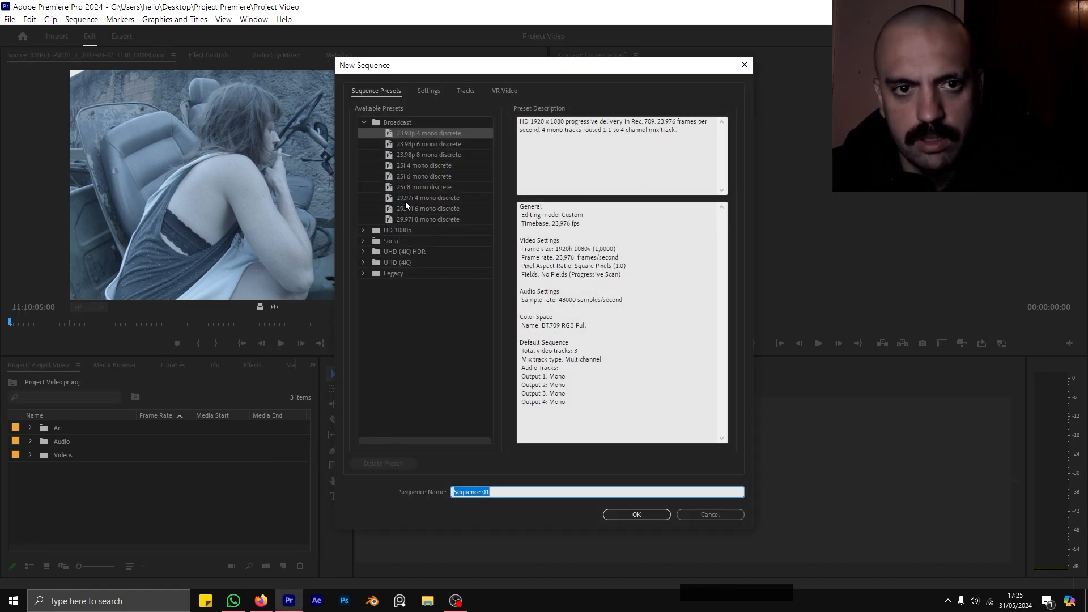
left_click(420, 90)
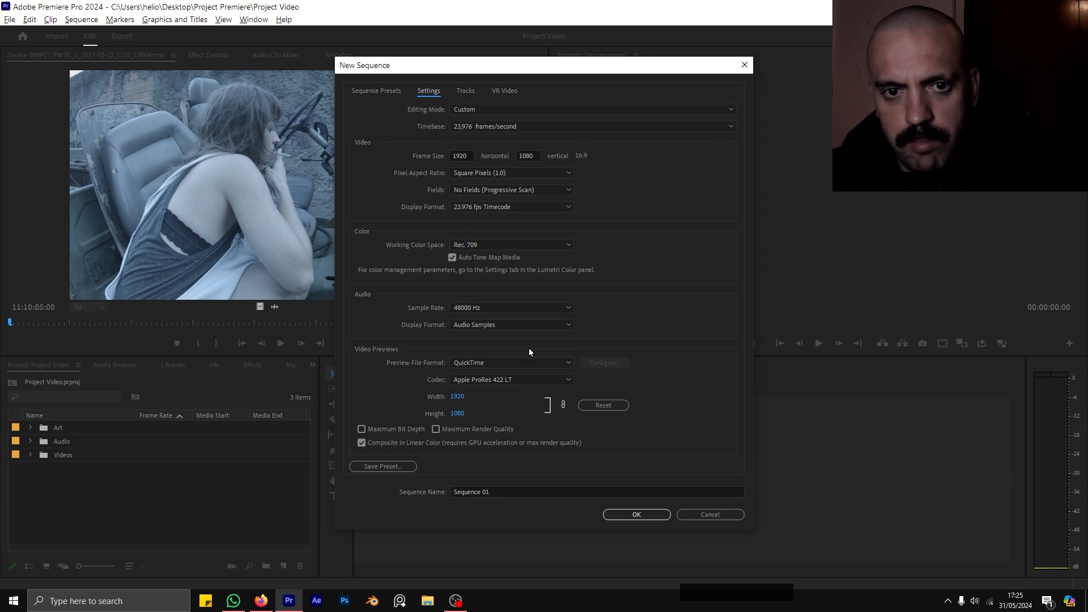
left_click(628, 515)
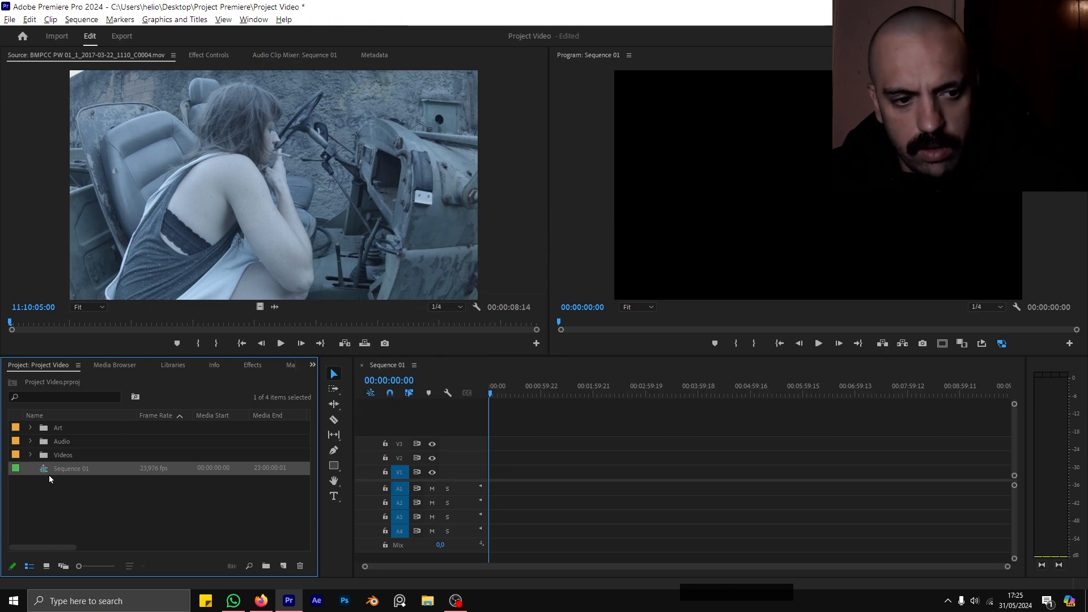
Look through the clips in the Videos bin, then delete Sequence 01 from the project
left_click(30, 455)
scroll(50, 471, "down", 3)
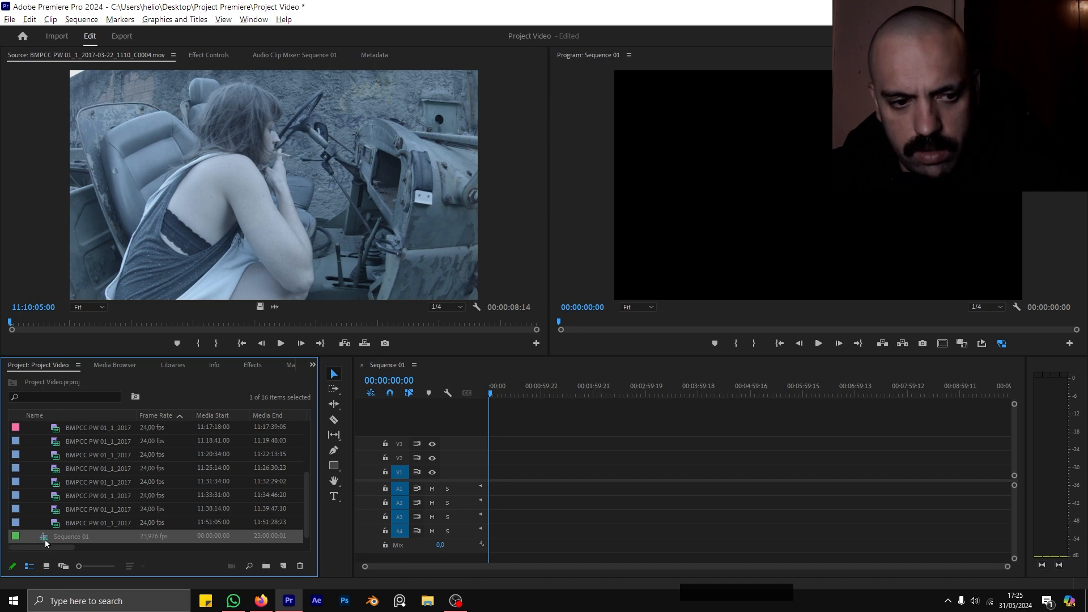
scroll(45, 482, "up", 3)
left_click(31, 455)
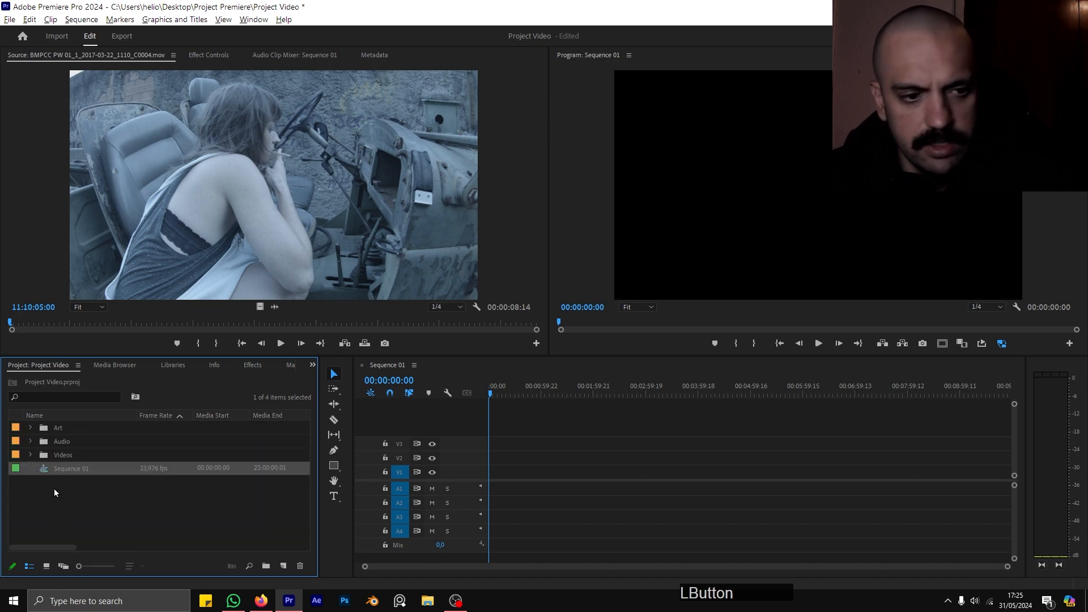
left_click(123, 512)
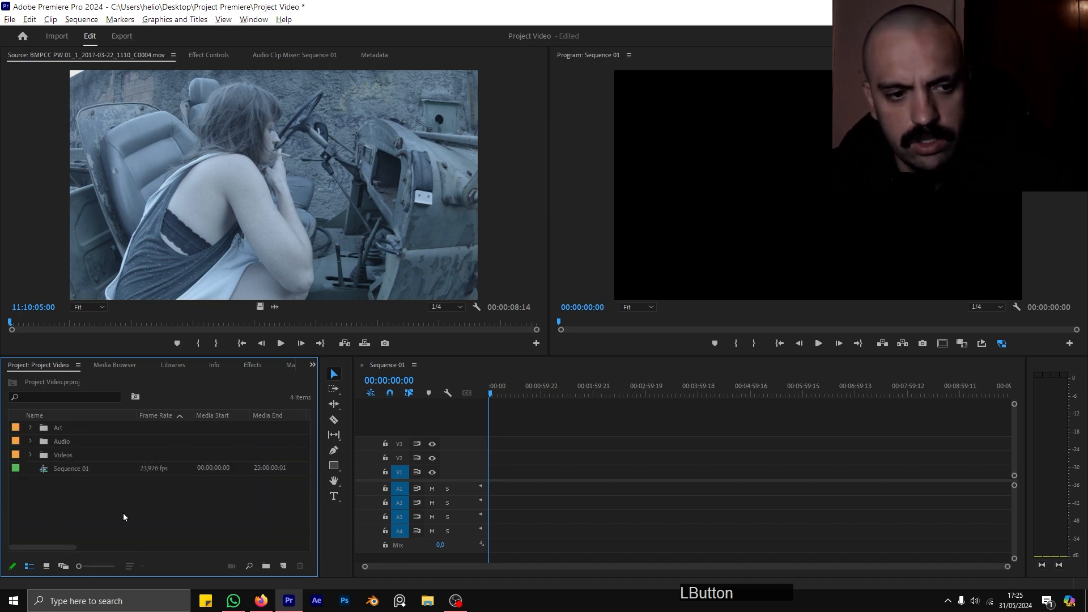
left_click(46, 469)
key("Delete")
Create a sequence from the first clip in the Videos bin and move it out of the bin to the project's root level
left_click(26, 458)
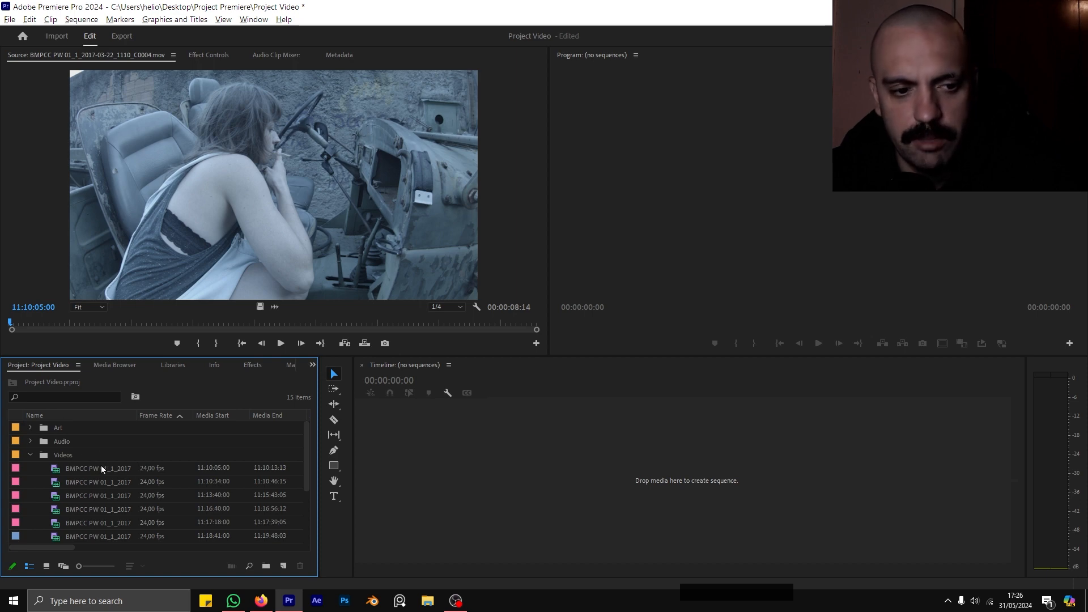
left_click_drag(101, 468, 282, 565)
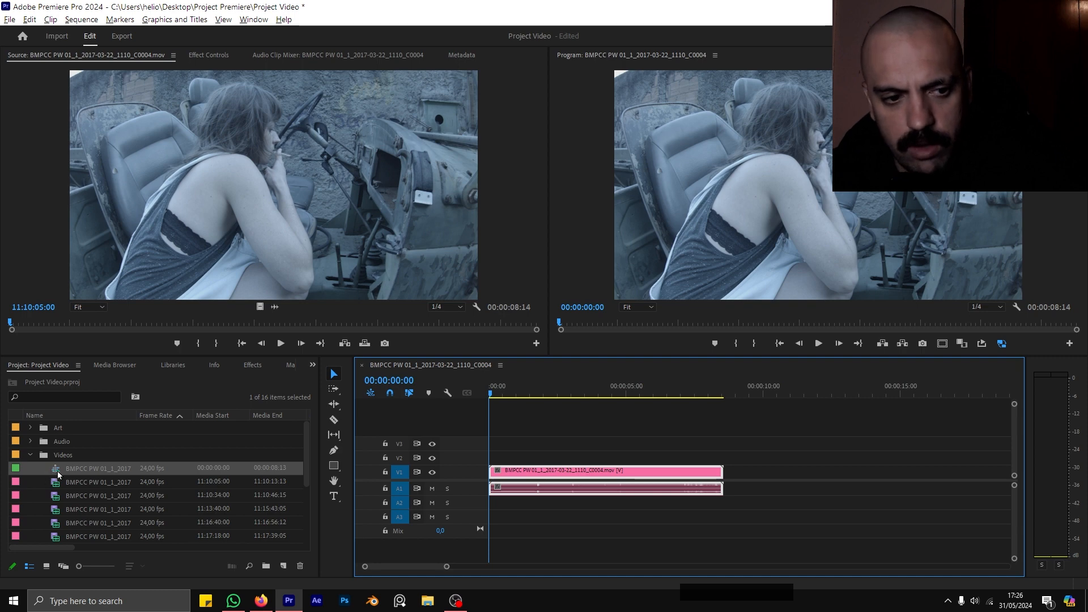
left_click_drag(54, 470, 16, 470)
left_click(31, 454)
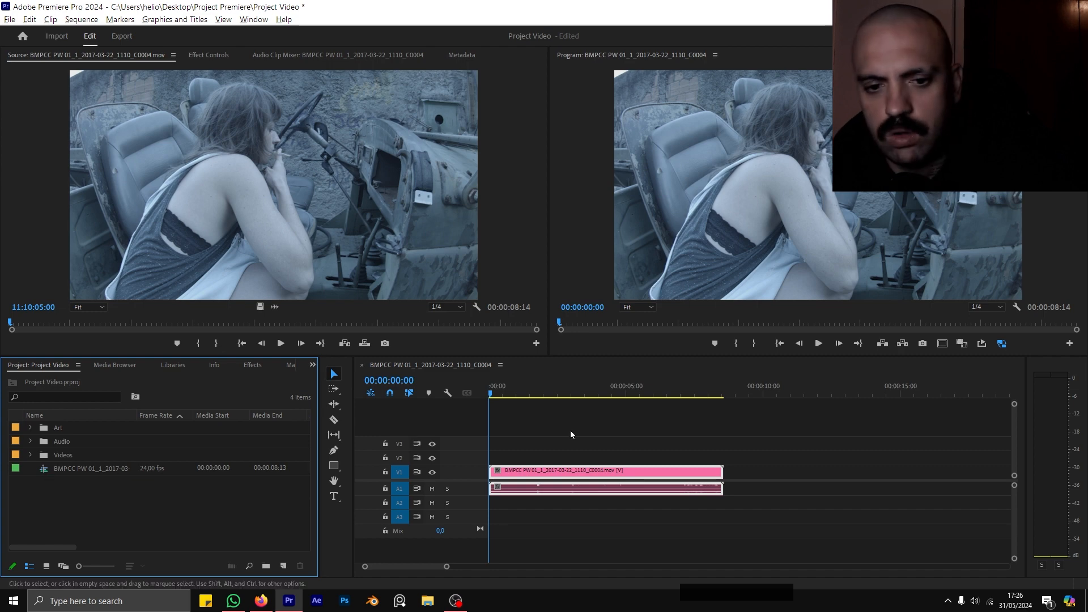
Delete the sequence made from the BMPCC clip from the project
left_click_drag(618, 439, 558, 471)
key("Delete")
left_click(98, 470)
key("Delete")
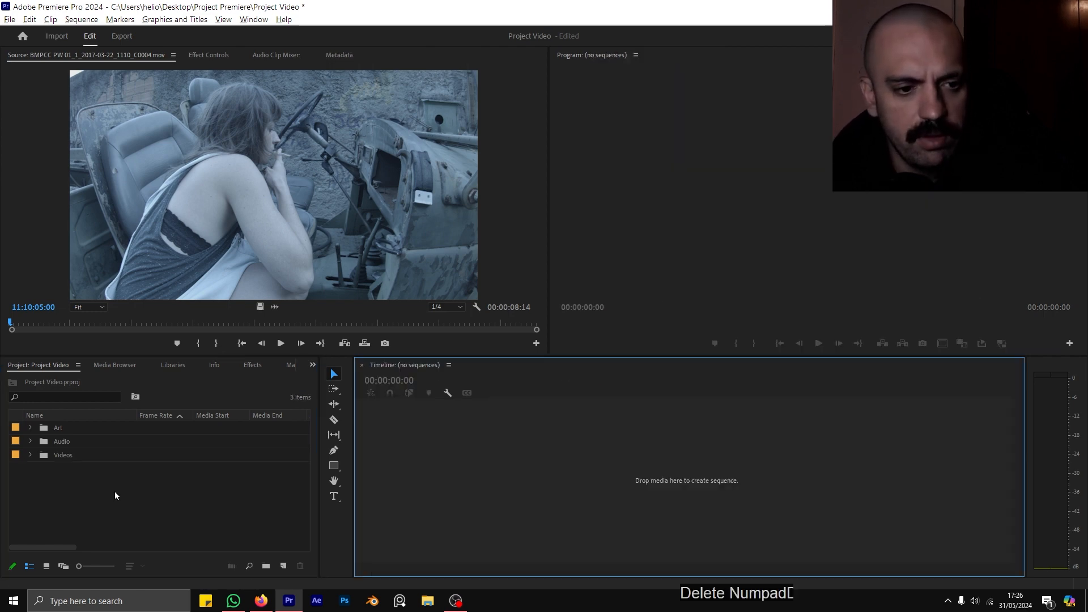
Create a new sequence named Sequence 02 with its timebase set to 30,00 frames/second
left_click(284, 565)
left_click(345, 446)
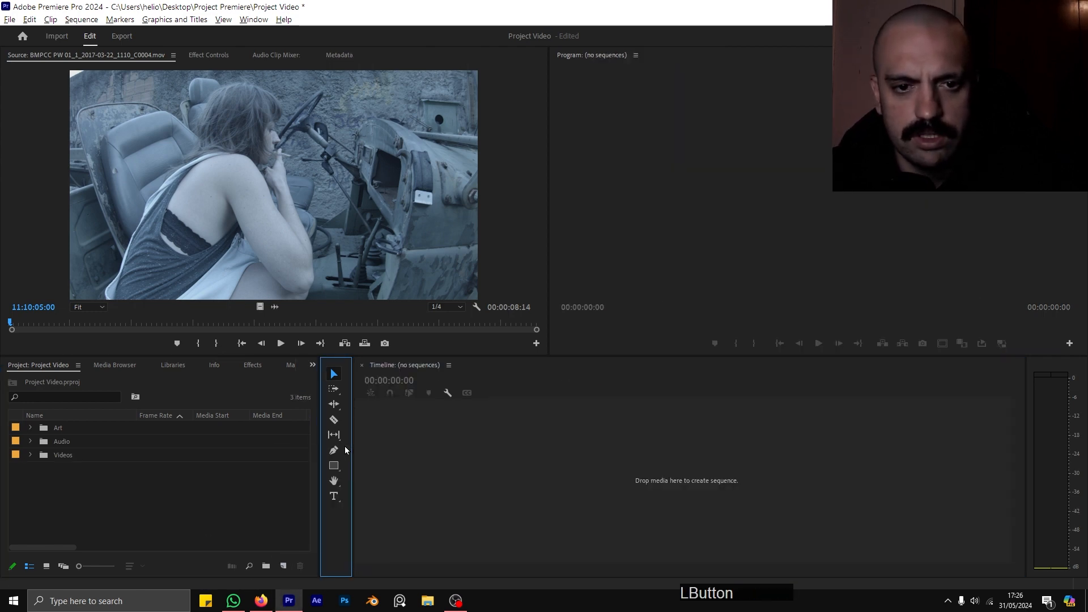
left_click(283, 565)
left_click(329, 456)
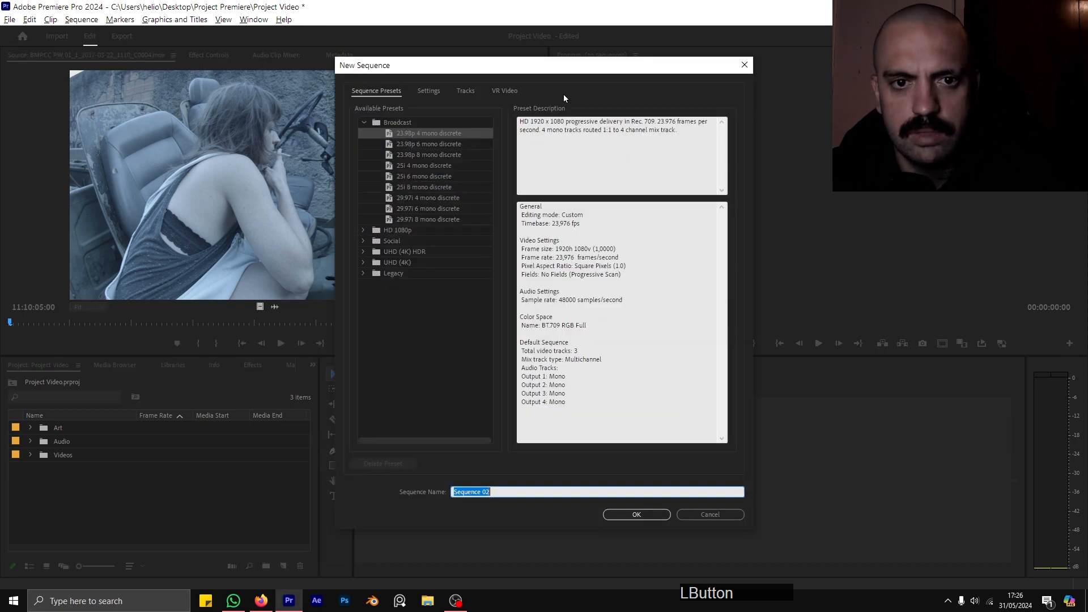
left_click(429, 91)
left_click(476, 126)
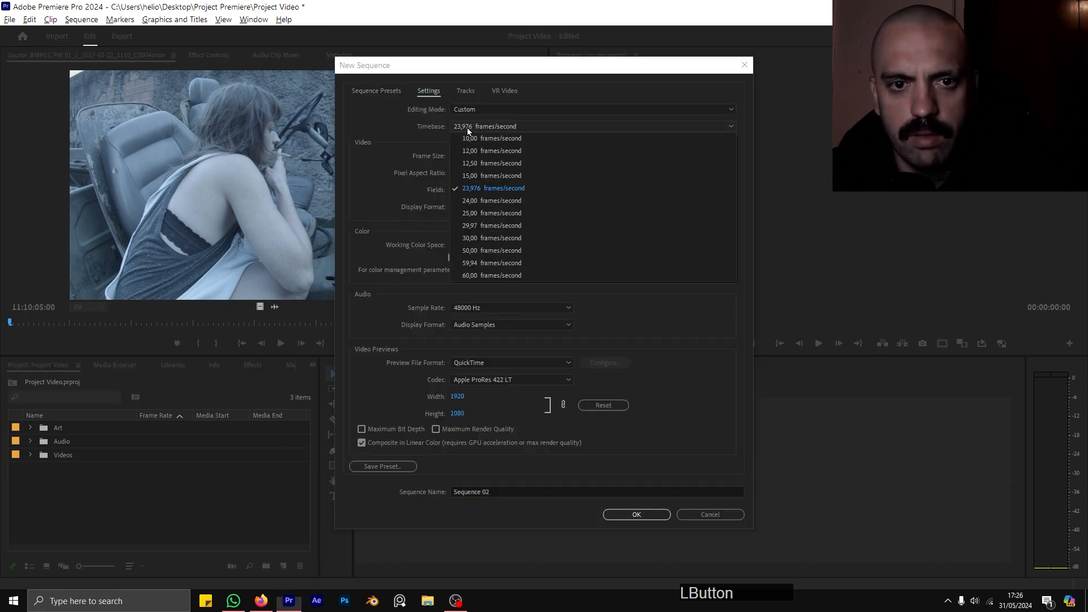
left_click(481, 240)
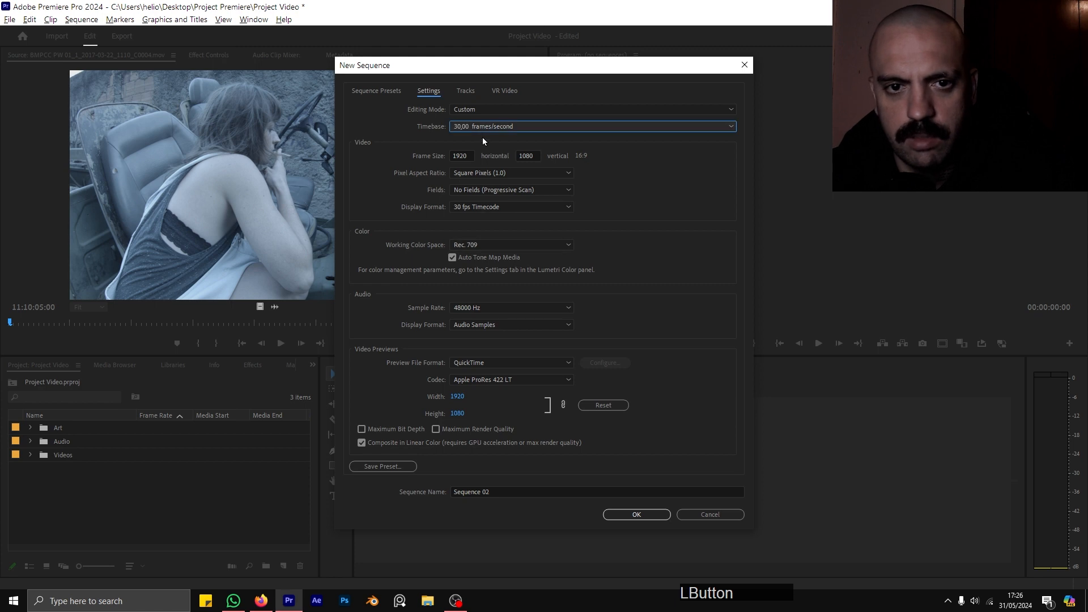
left_click(626, 514)
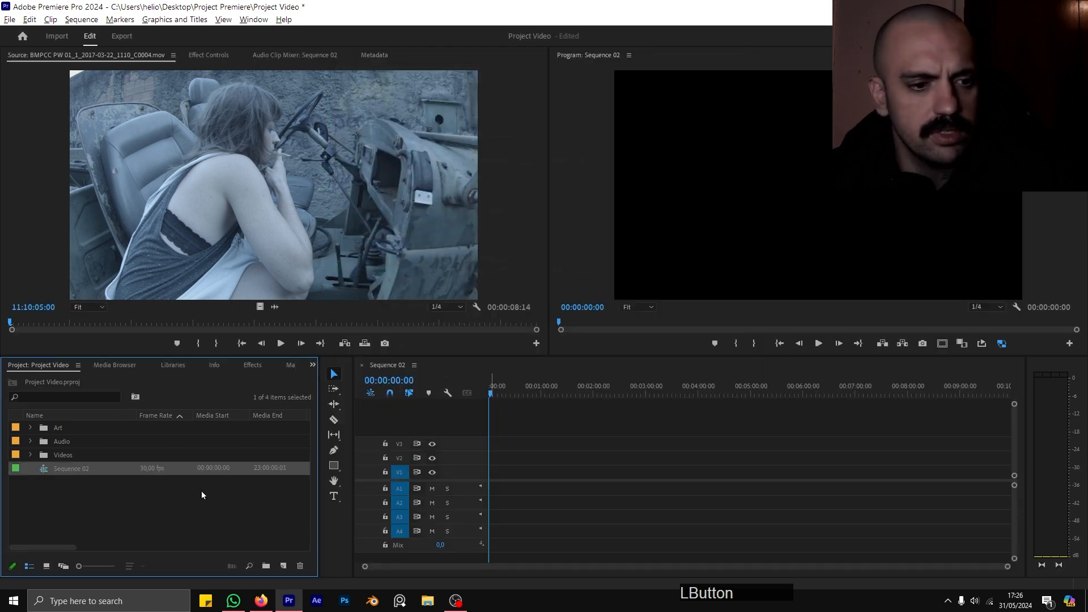
Place the first Videos bin clip on track V1 of Sequence 02, changing the sequence settings to match the clip
left_click(30, 455)
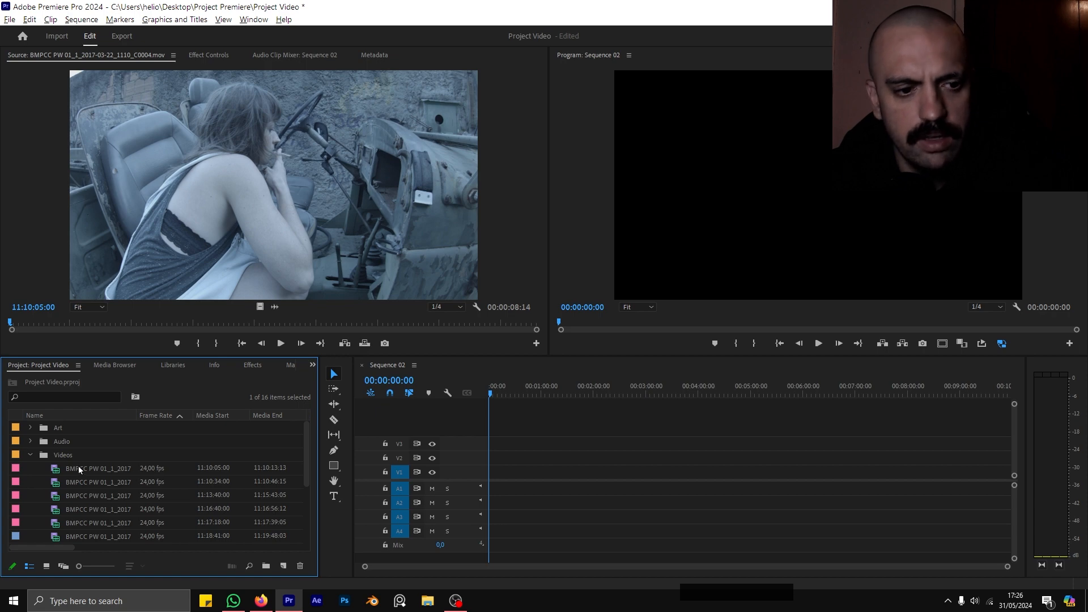
left_click_drag(78, 466, 502, 474)
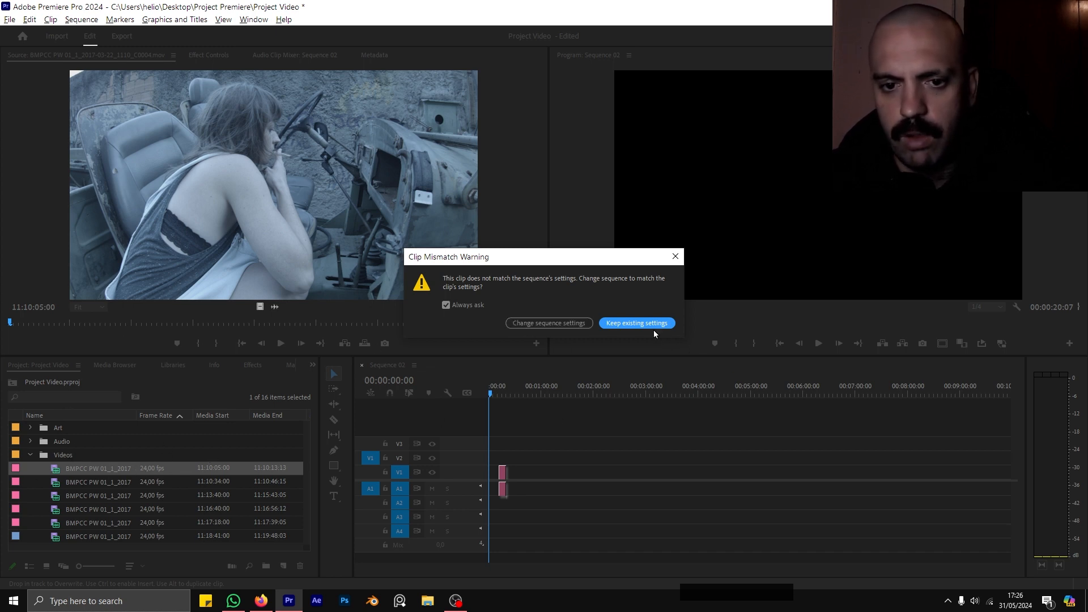
left_click(576, 322)
left_click(31, 455)
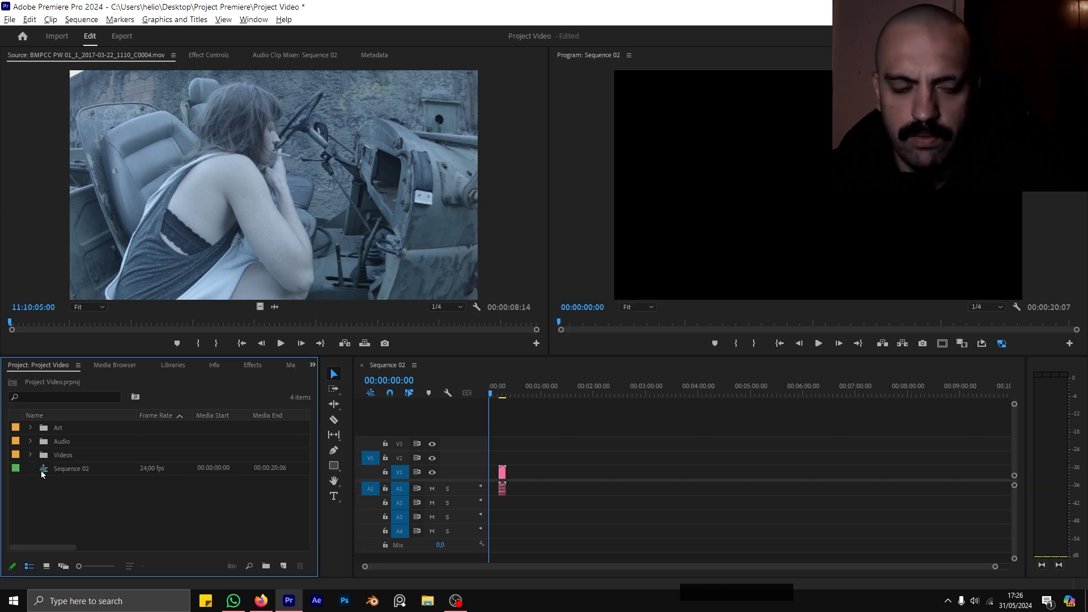
Check the properties of Sequence 02, including its frame size and frame rate
mouse_move(42, 474)
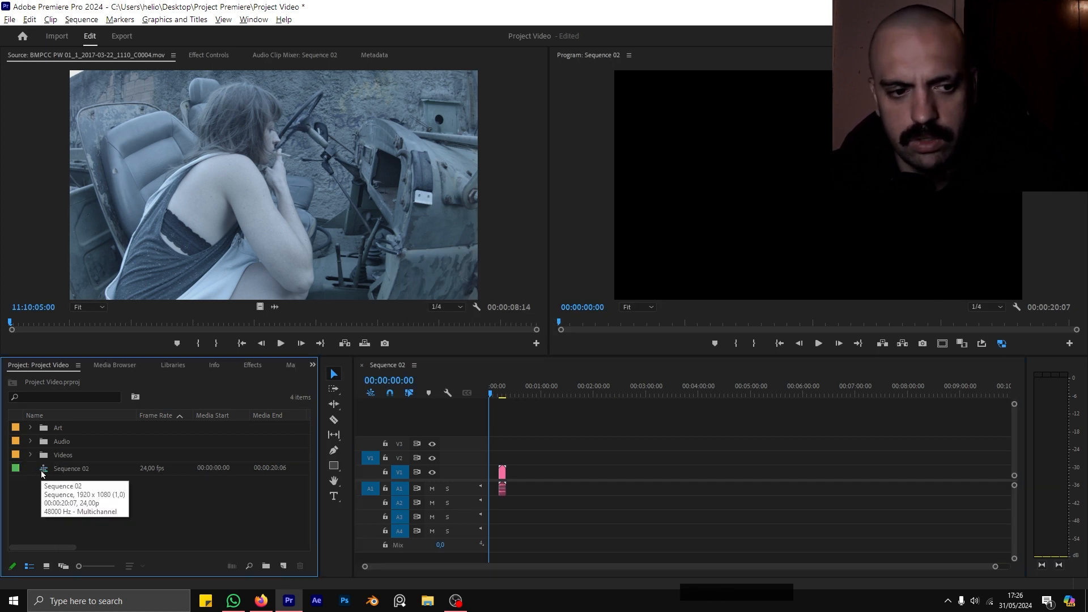
left_click(42, 473)
right_click(43, 474)
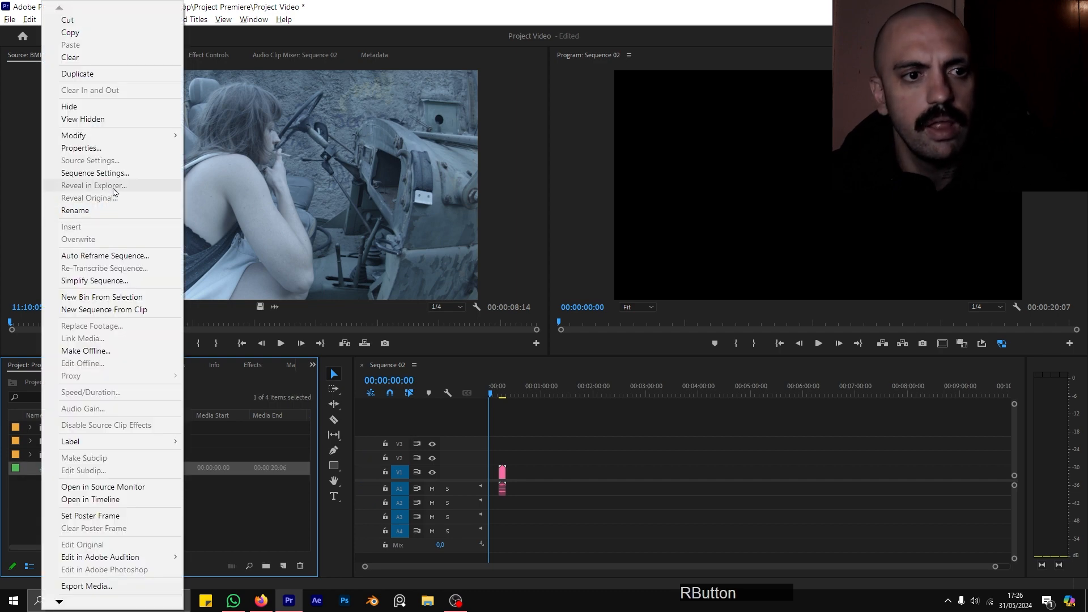
left_click(119, 149)
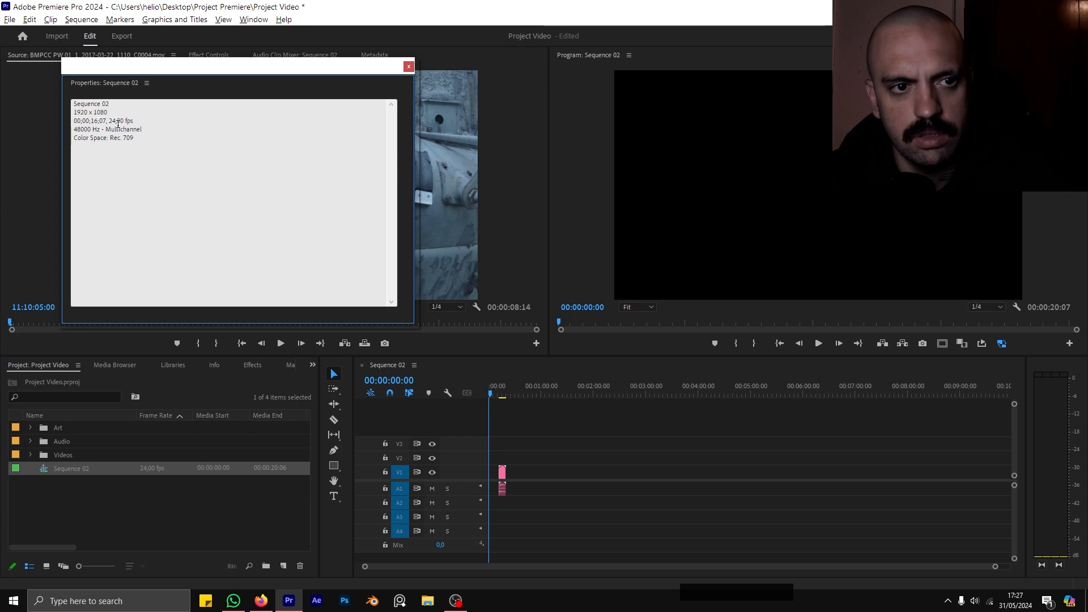
left_click(408, 67)
Create a new sequence from the MONO-011.wav file in the Audio bin
left_click(30, 455)
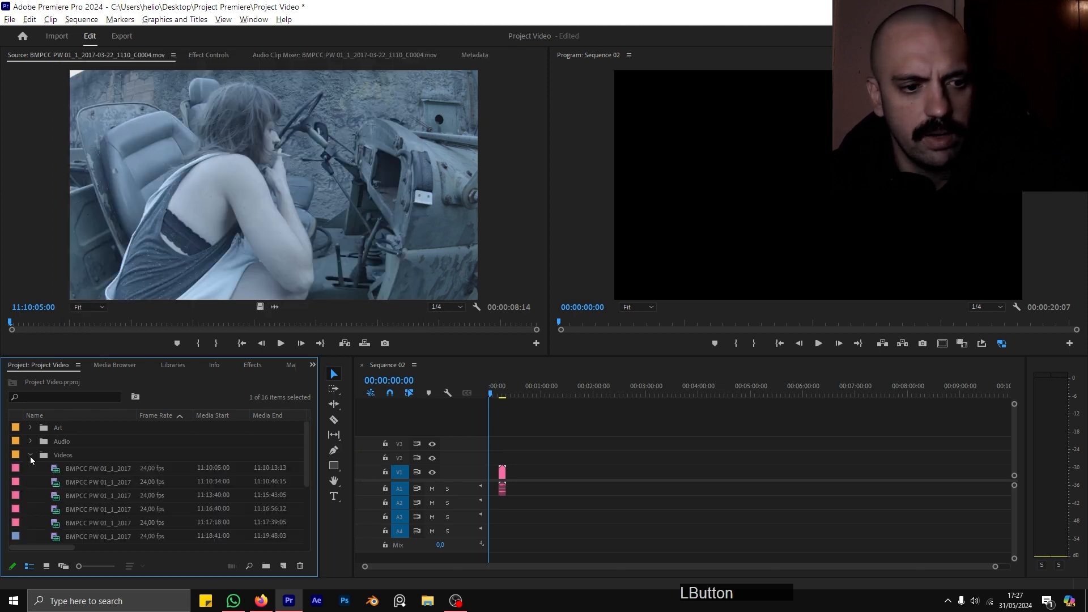
scroll(30, 456, "down", 2)
scroll(63, 464, "up", 2)
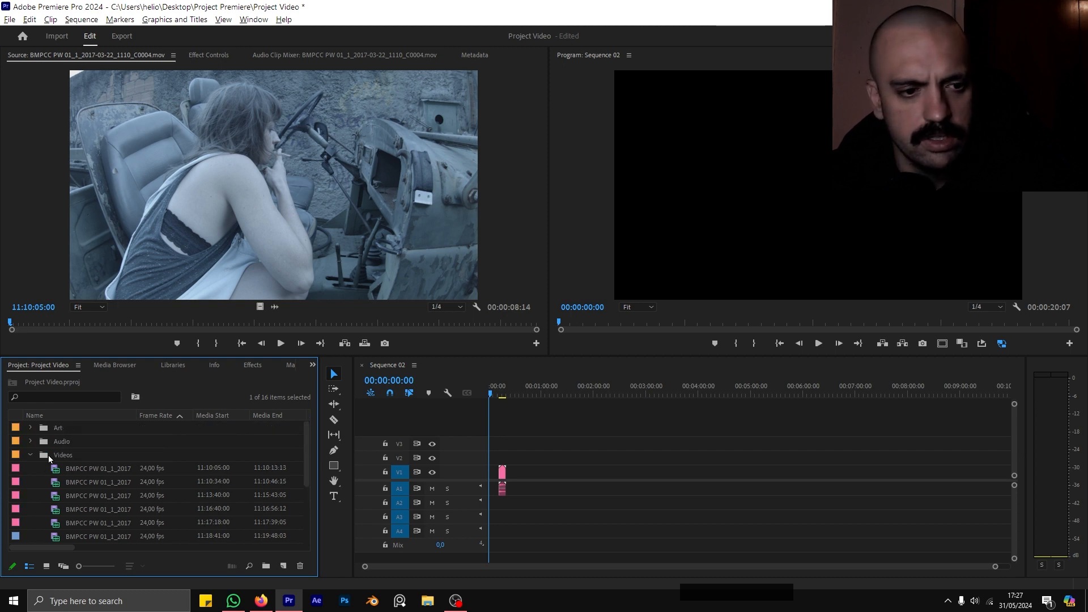
left_click(29, 441)
scroll(115, 449, "down", 1)
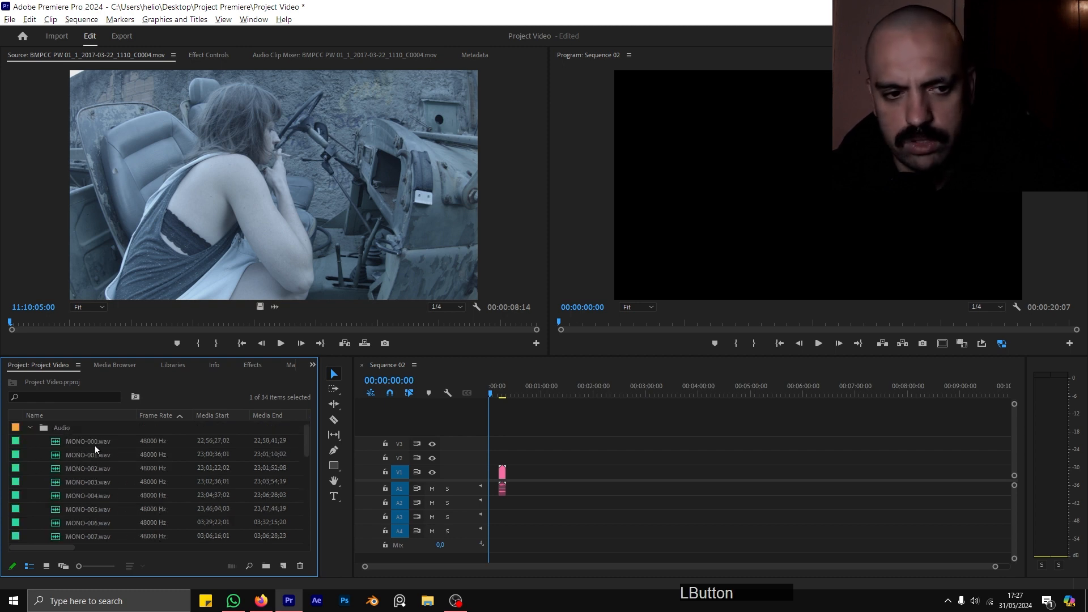
scroll(70, 443, "down", 3)
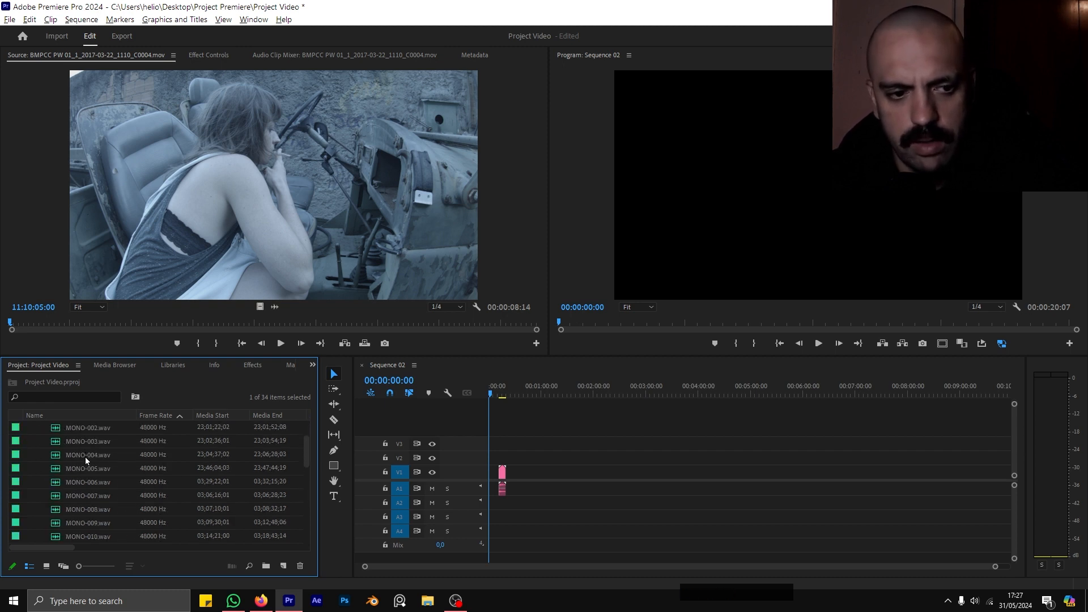
left_click_drag(85, 468, 282, 565)
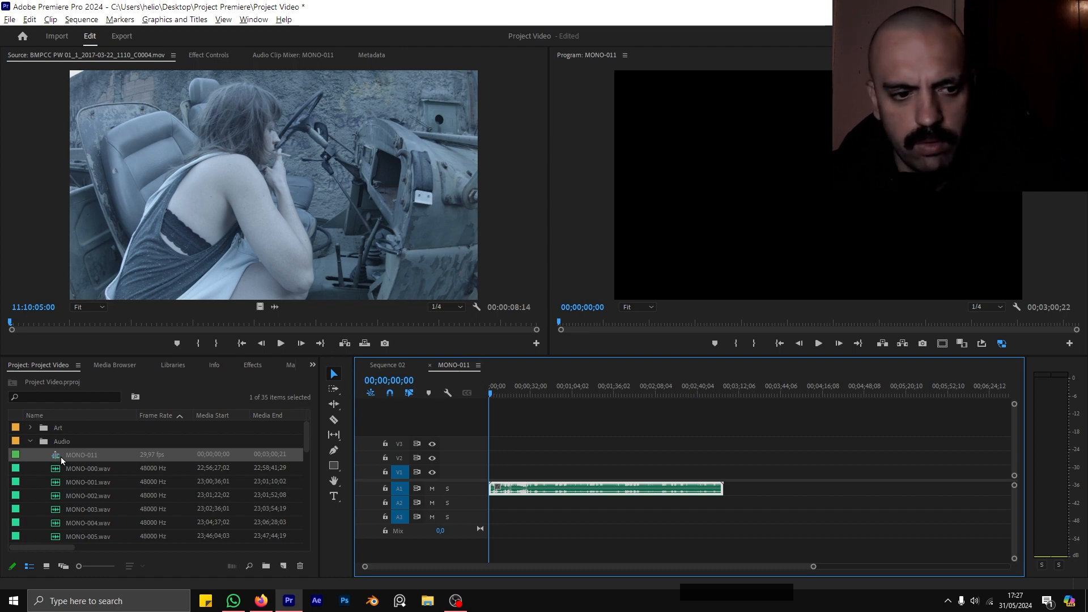
Move the MONO-011 sequence out of the Audio bin to the project's root level and collapse the Audio and Videos bins
left_click_drag(61, 457, 13, 456)
double_click(31, 442)
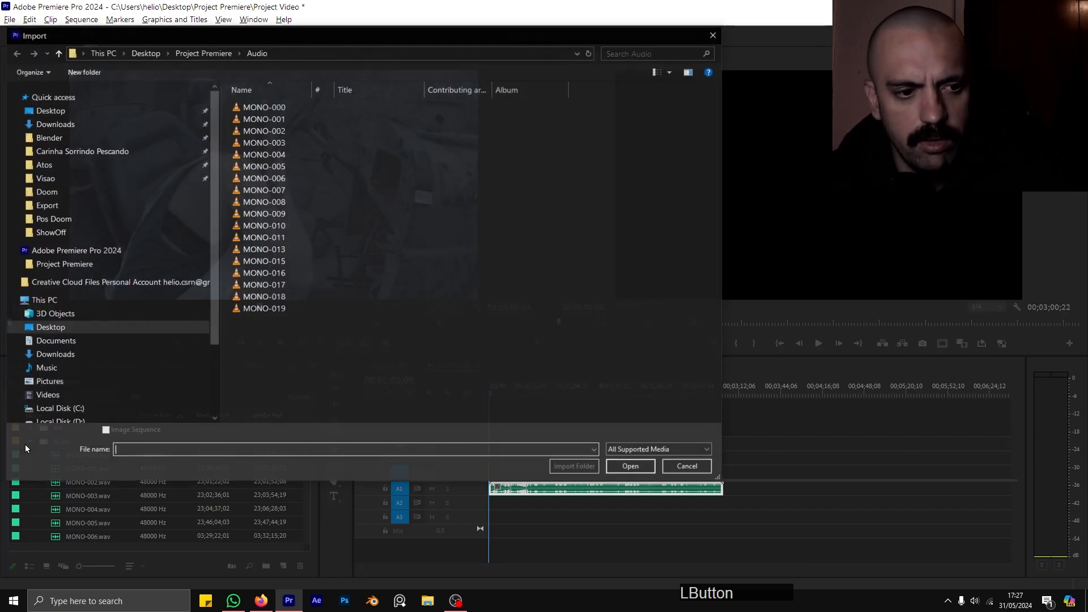
left_click(690, 465)
left_click(30, 442)
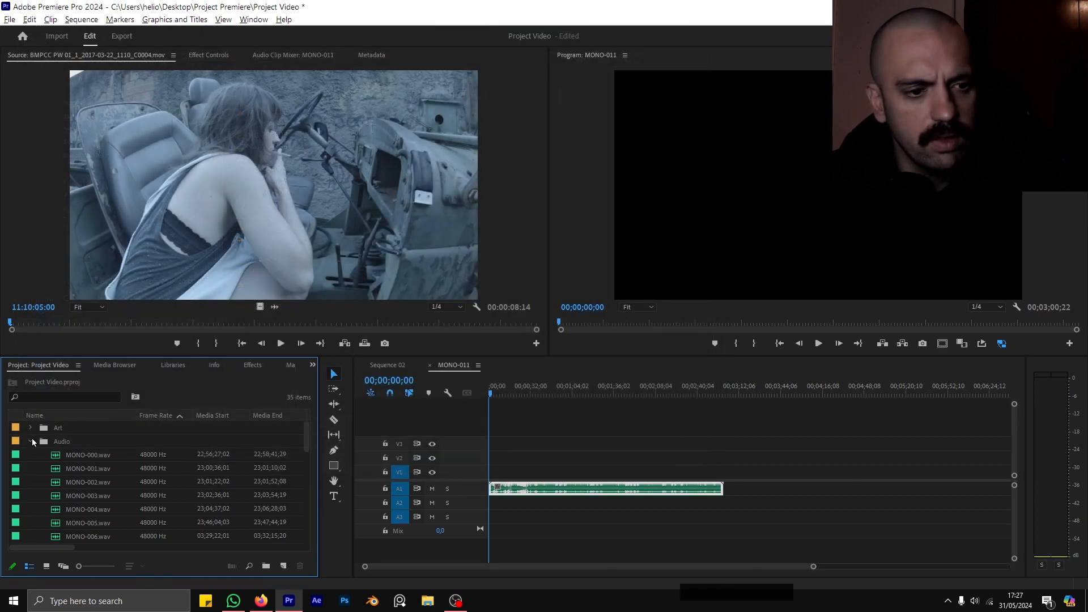
left_click(30, 455)
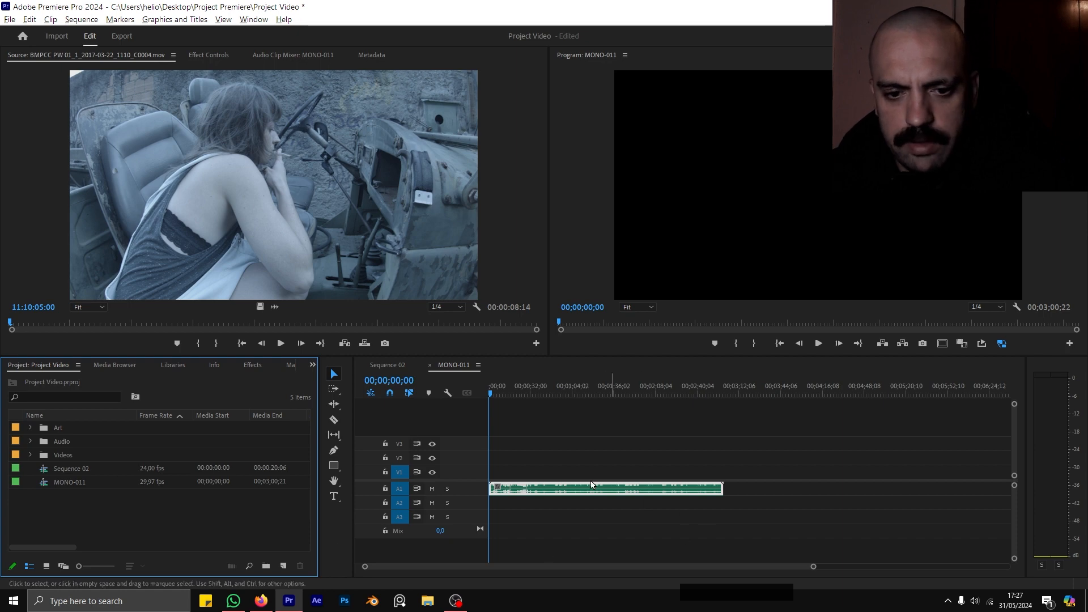
Close the MONO-011 sequence in the timeline and reopen it from the project
left_click(430, 365)
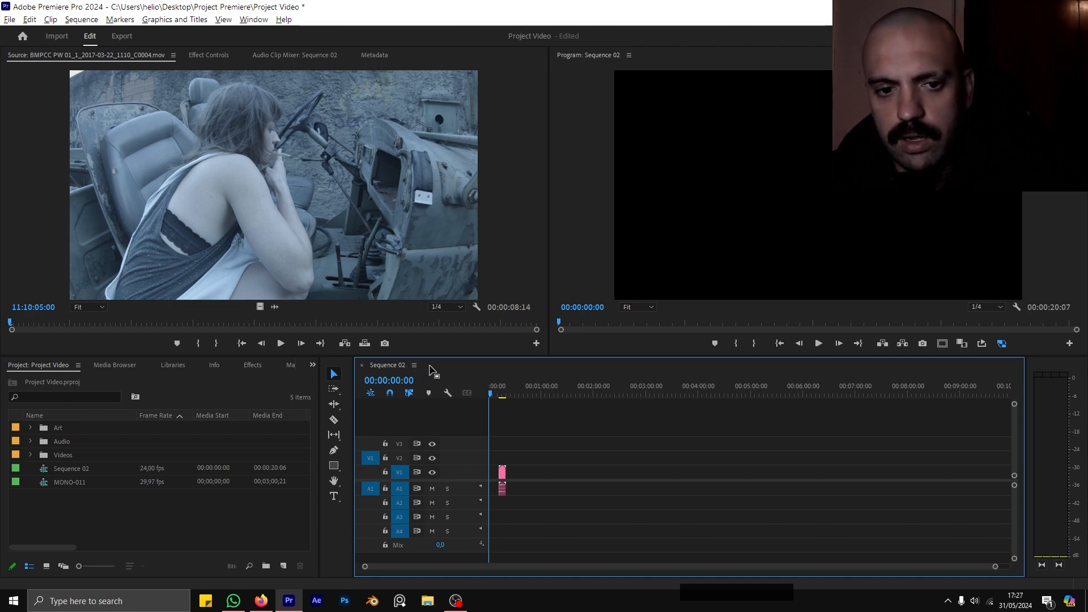
double_click(48, 486)
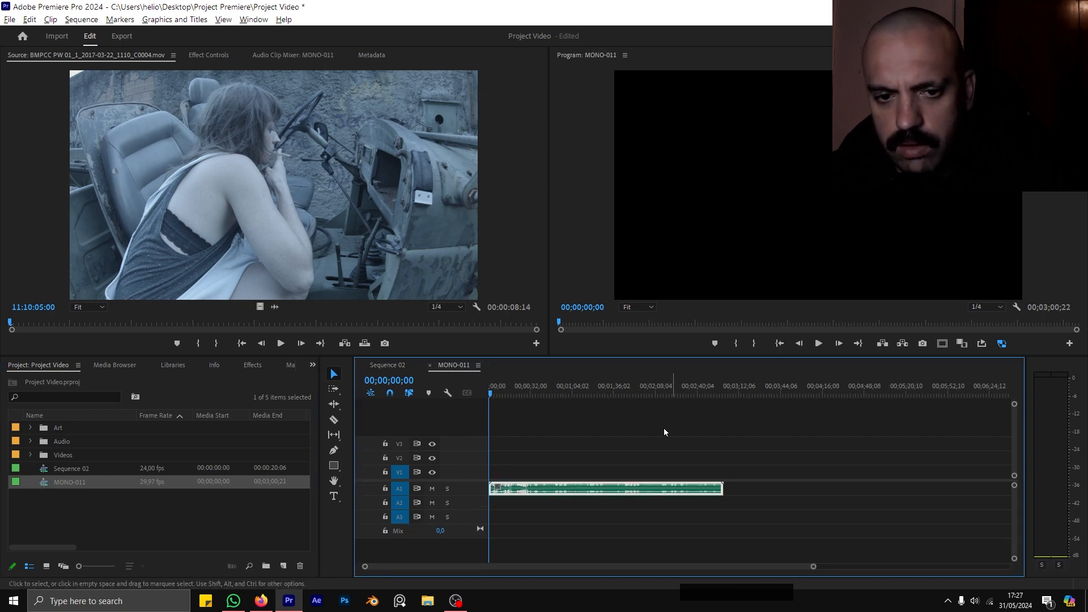
Compare the timelines of Sequence 02 and MONO-011 by switching between them, ending on MONO-011
left_click(390, 366)
left_click(451, 366)
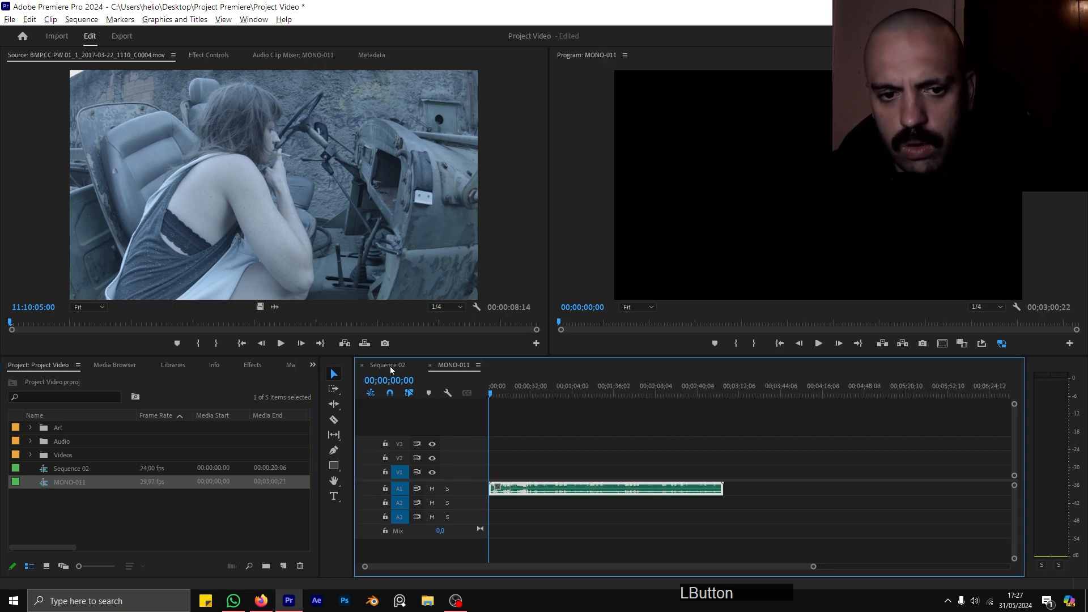
left_click(391, 366)
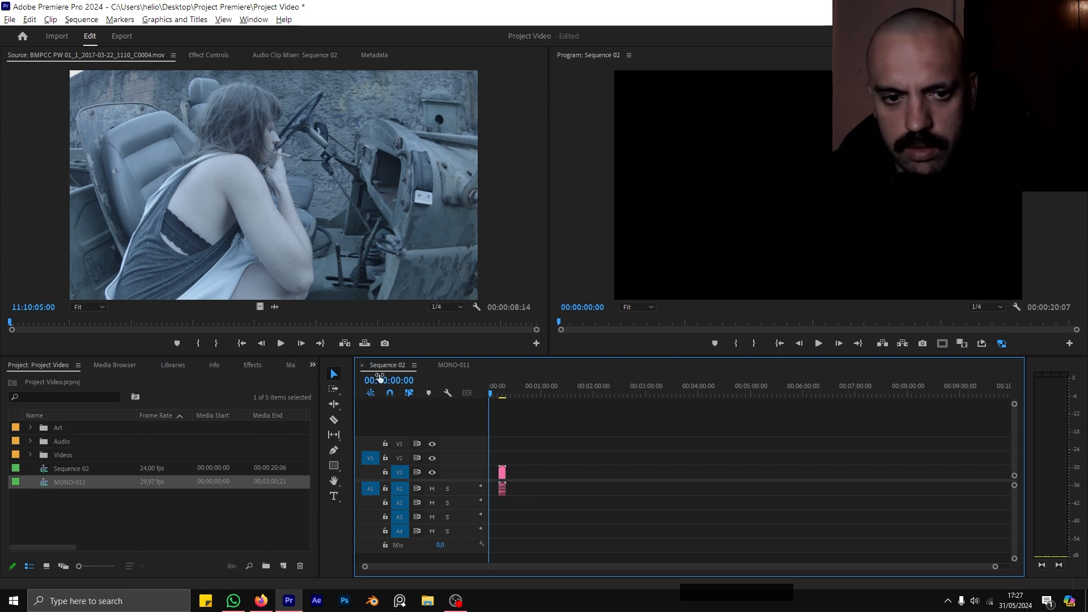
left_click(456, 365)
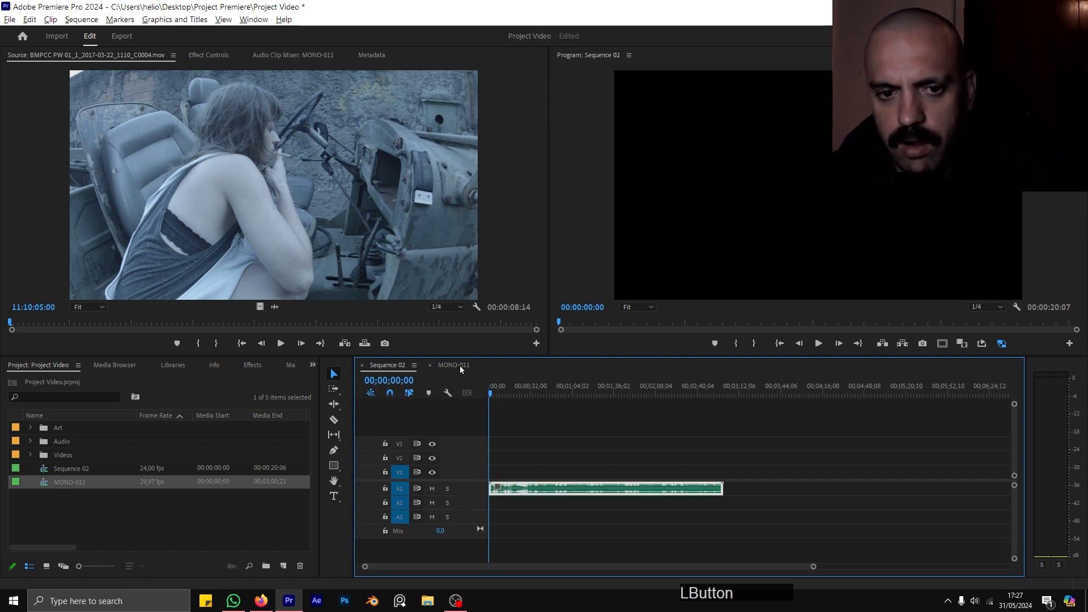
left_click(386, 367)
left_click(453, 366)
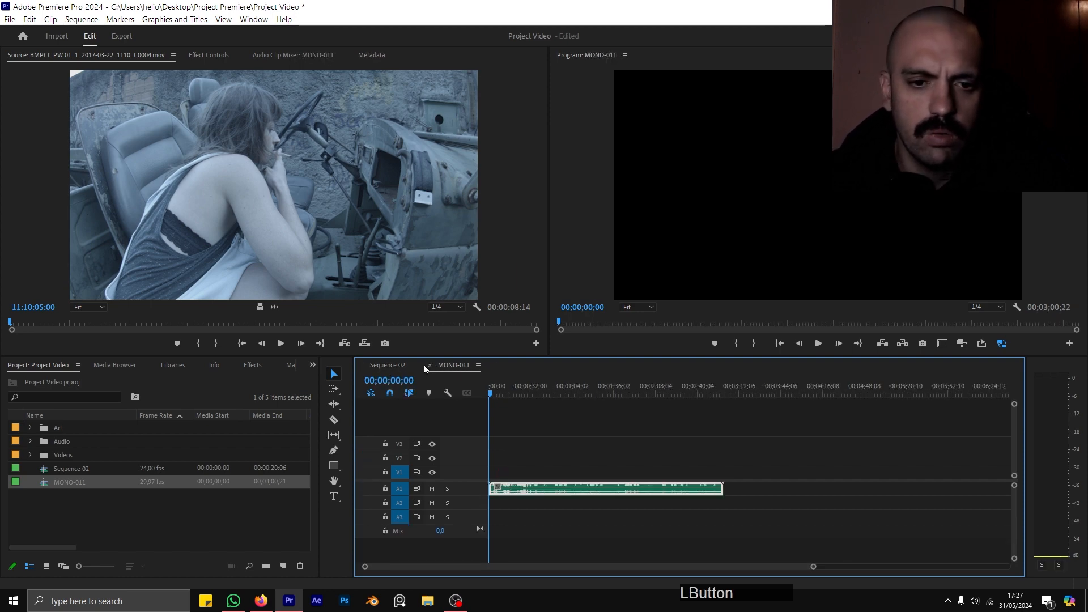
Close the MONO-011 sequence in the timeline and delete it from the project, undoing the first deletion and deleting it again
left_click(426, 363)
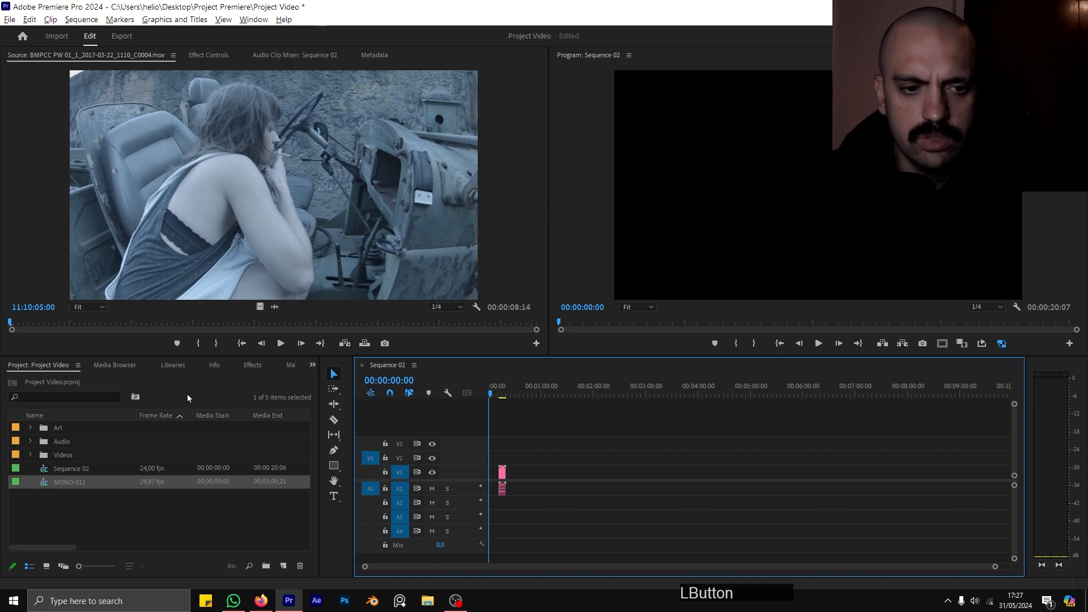
right_click(67, 483)
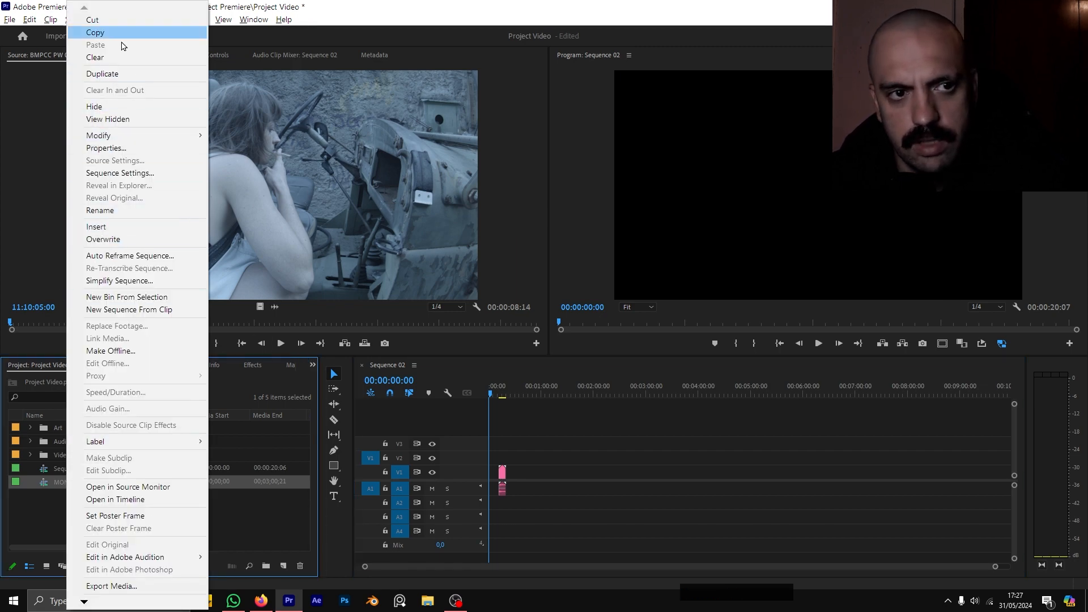
left_click(32, 545)
key("Delete")
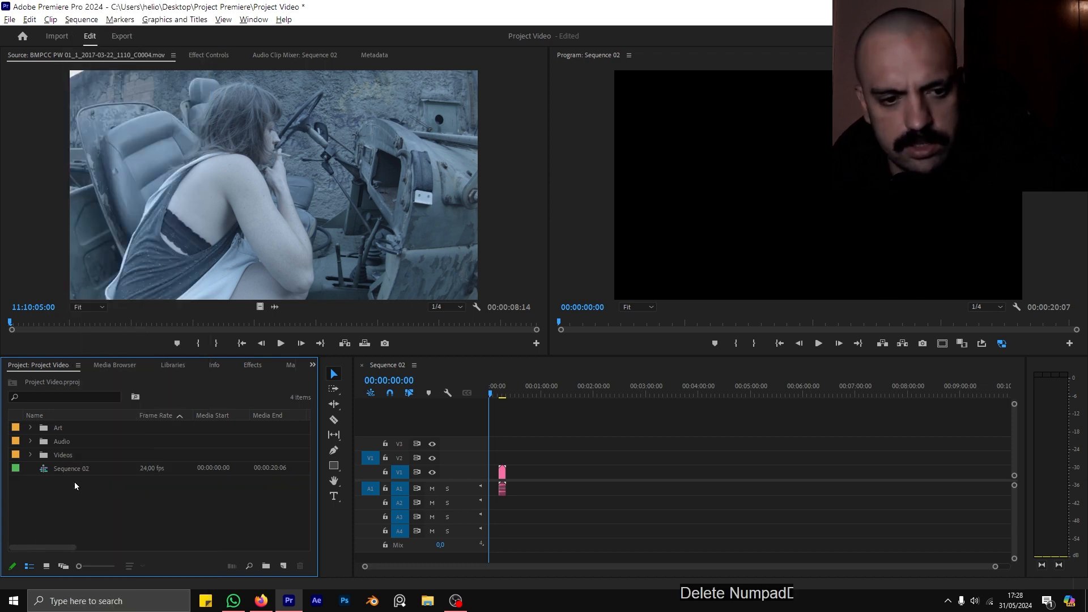
key("ctrl+z")
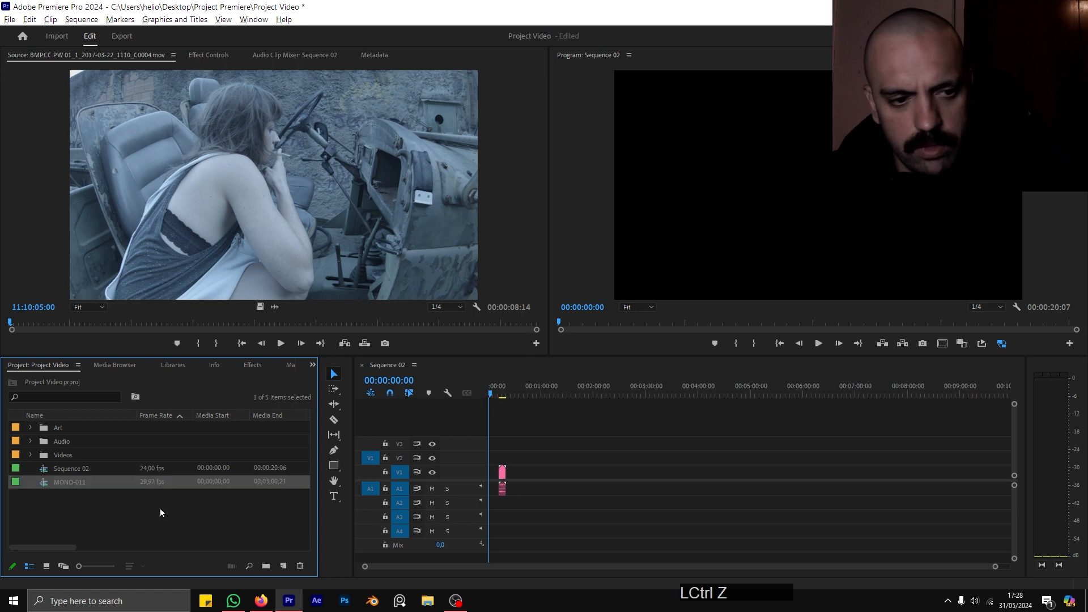
left_click(74, 484)
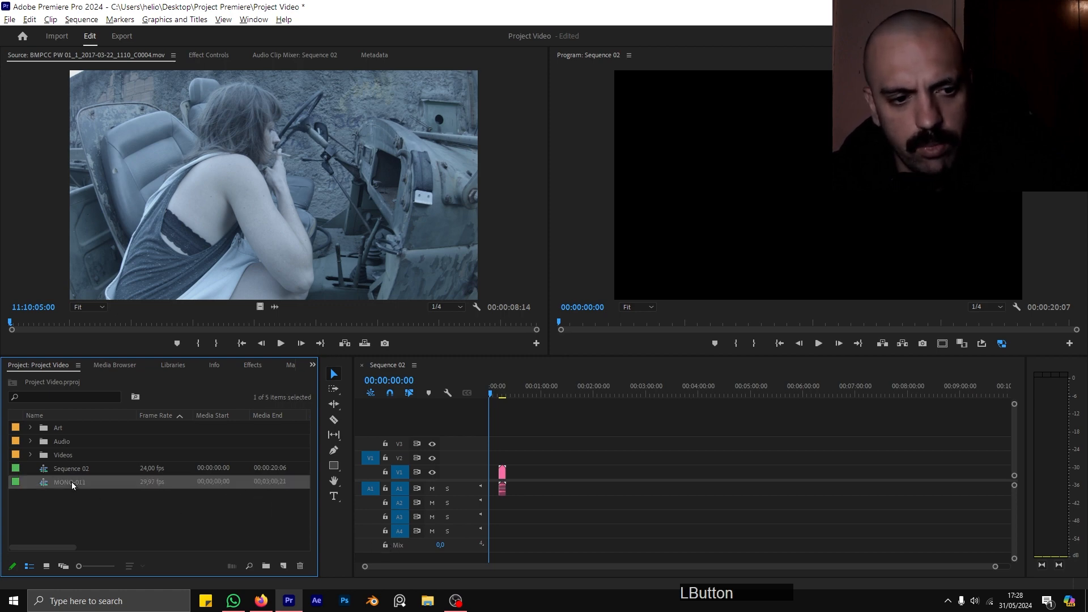
left_click(299, 566)
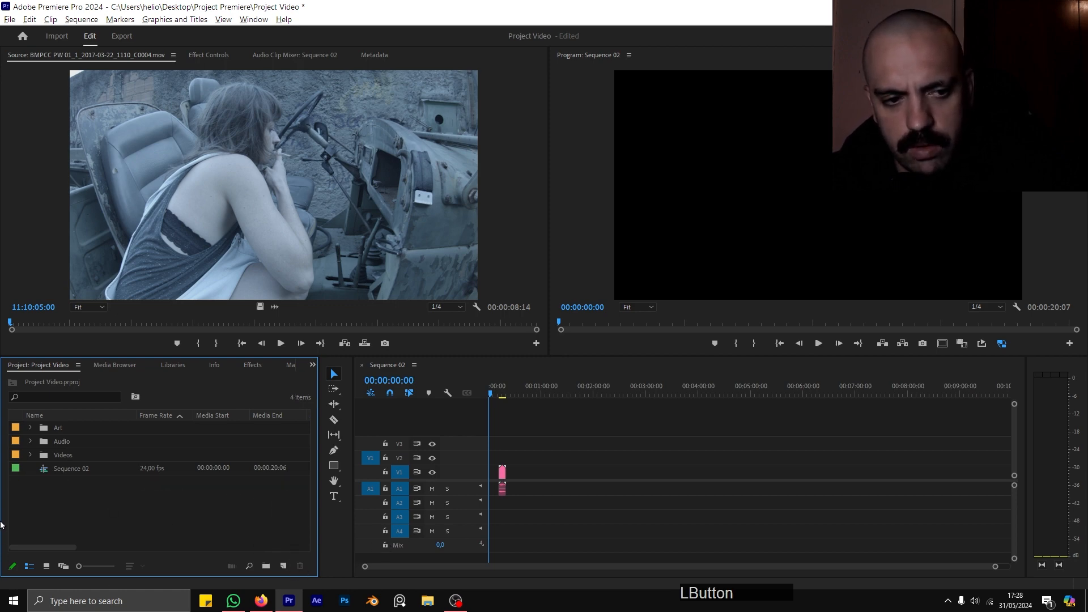
Rename Sequence 02 in the project as Main Sequence
left_click(72, 468)
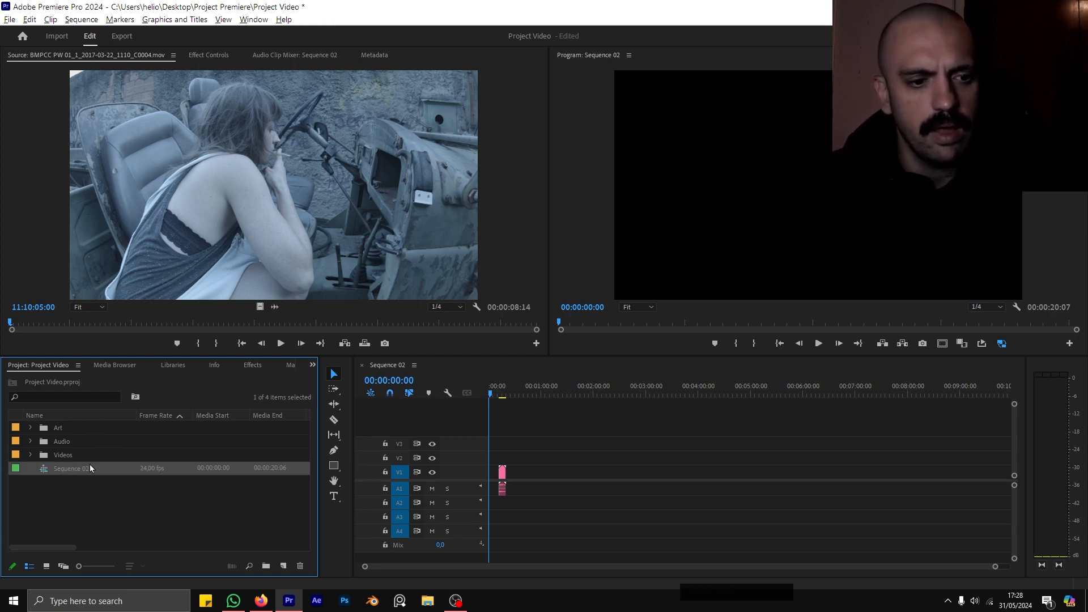
right_click(84, 473)
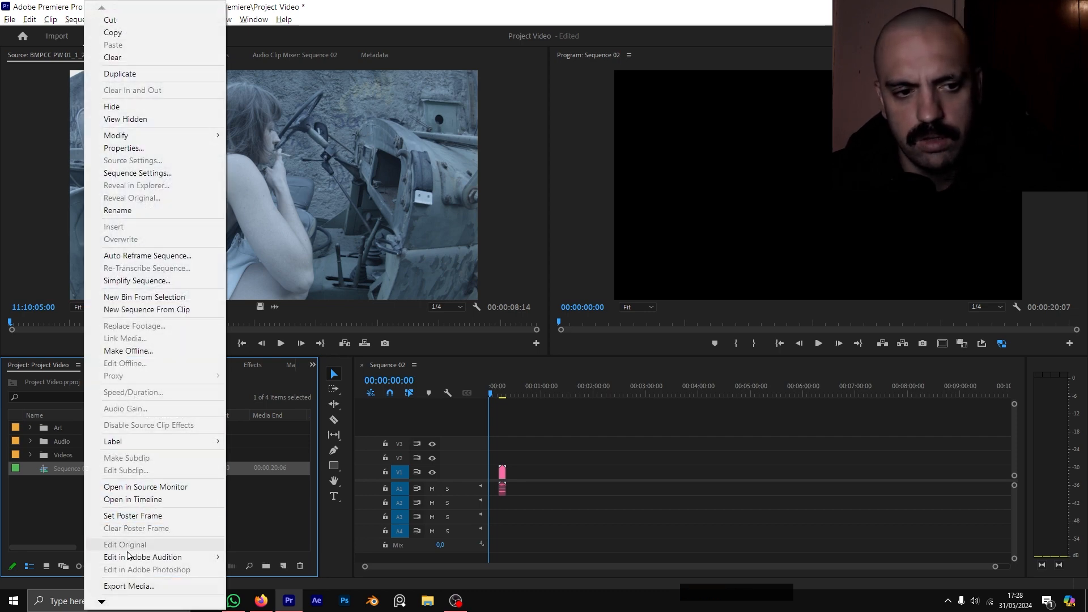
left_click(101, 601)
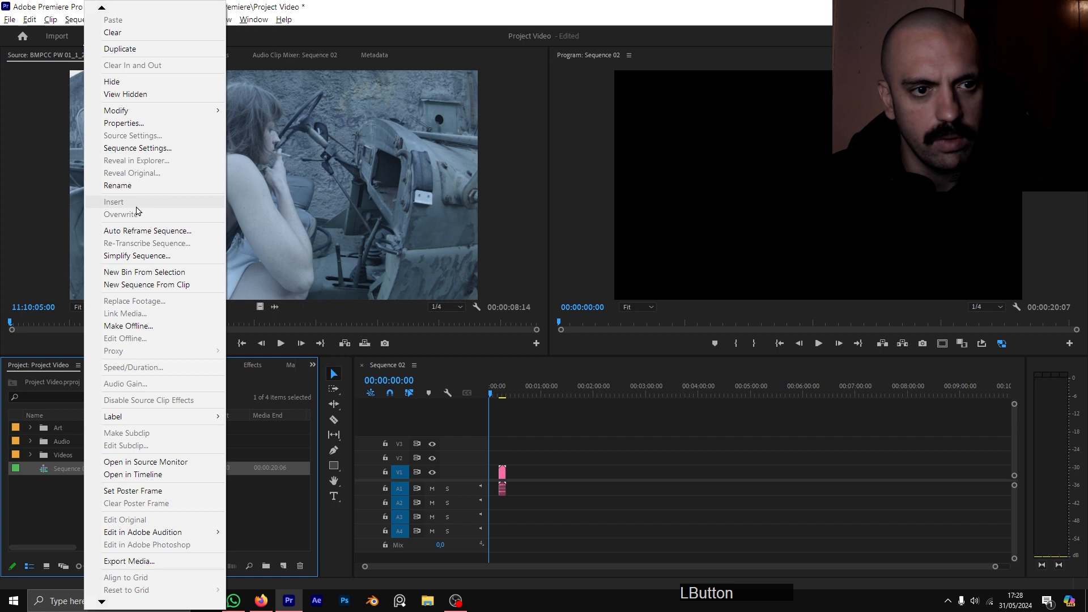
left_click(117, 185)
left_click(94, 514)
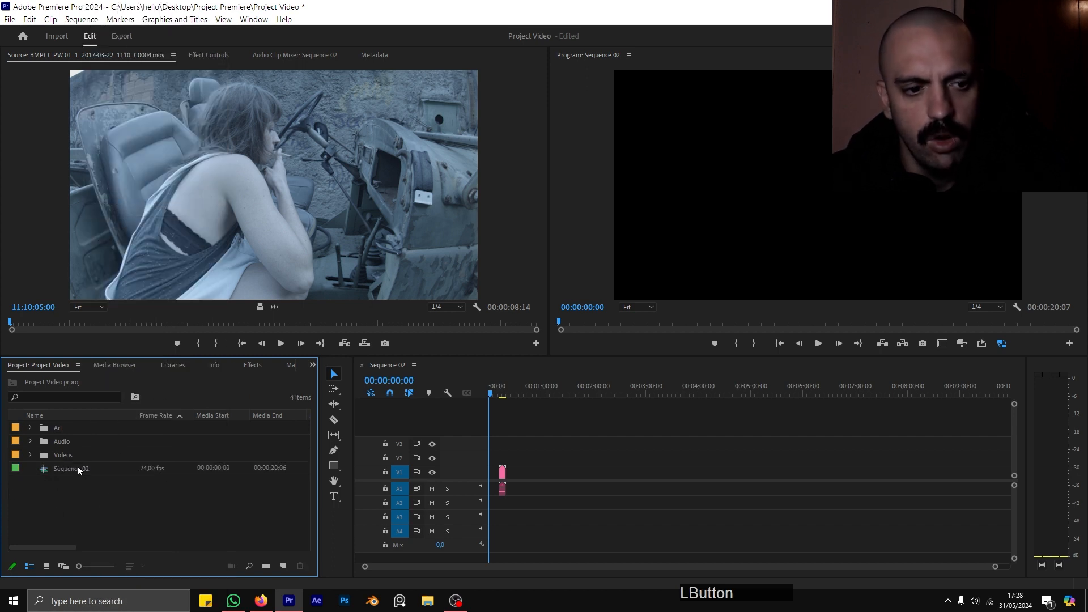
left_click(80, 469)
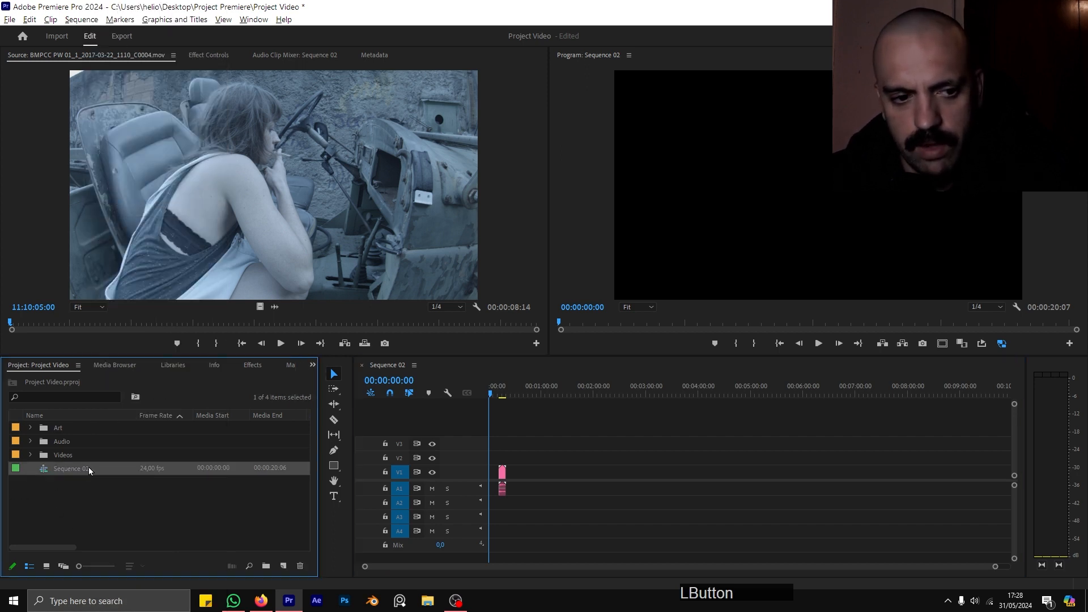
left_click(89, 468)
left_click_drag(96, 470, 2, 449)
type("M")
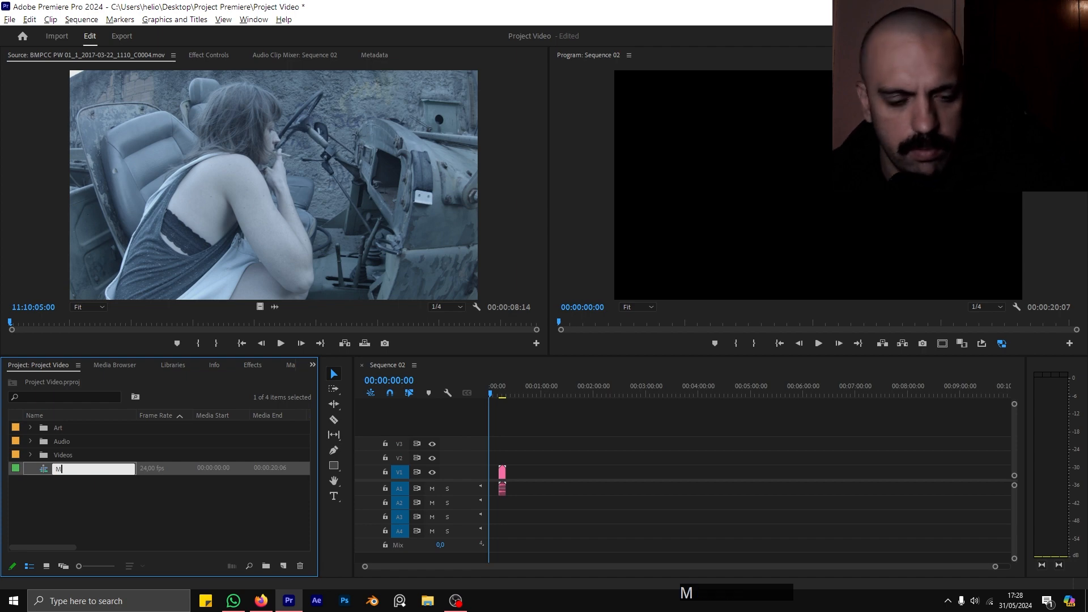
type("ain Sequence")
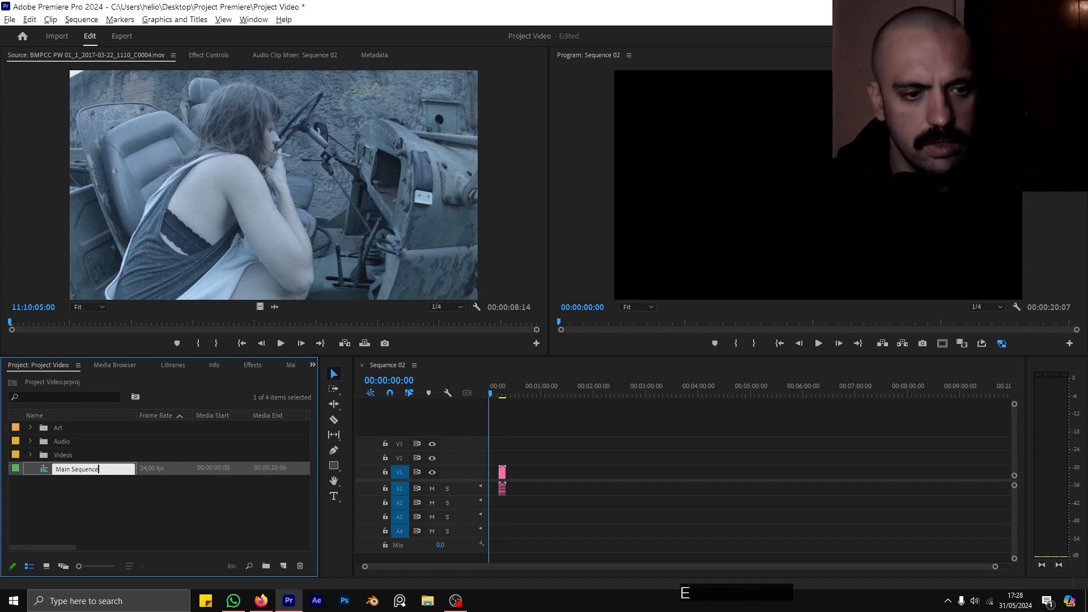
key("Return")
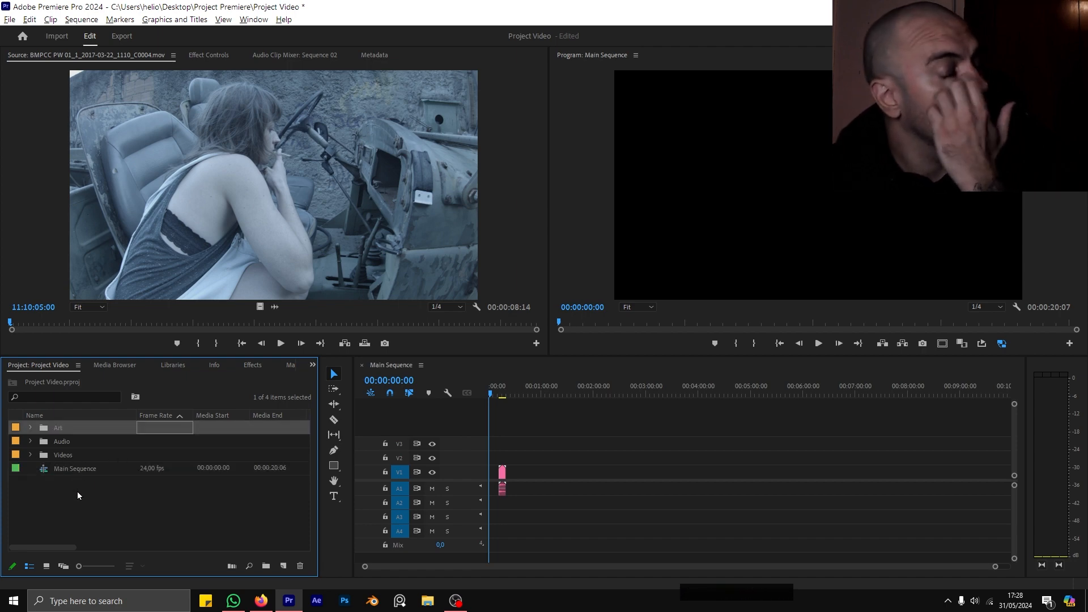
left_click(79, 495)
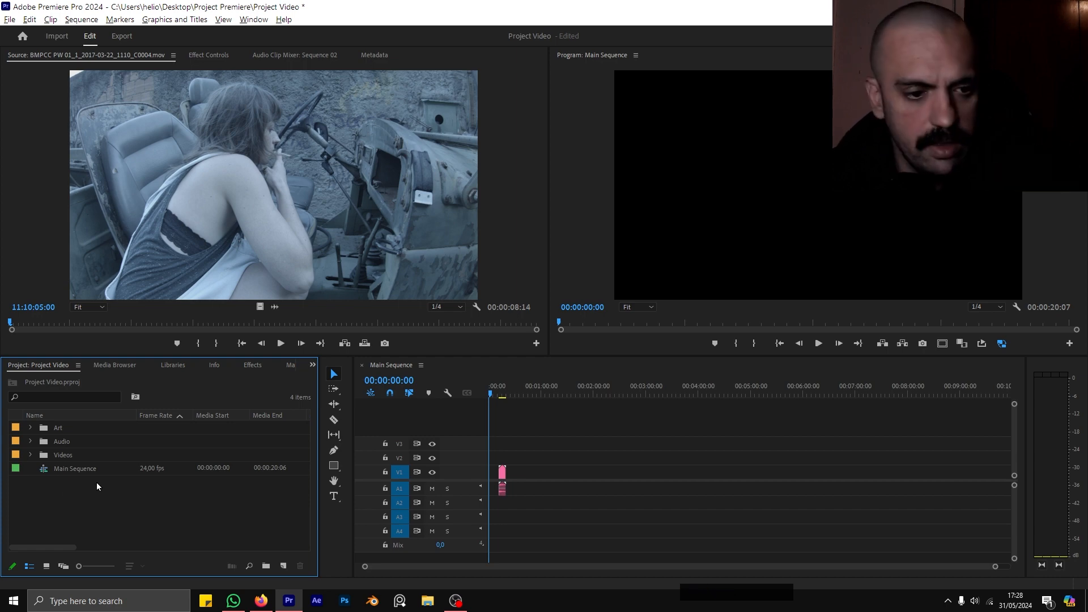
Open Main Sequence in the timeline from the project's item list
left_click(42, 467)
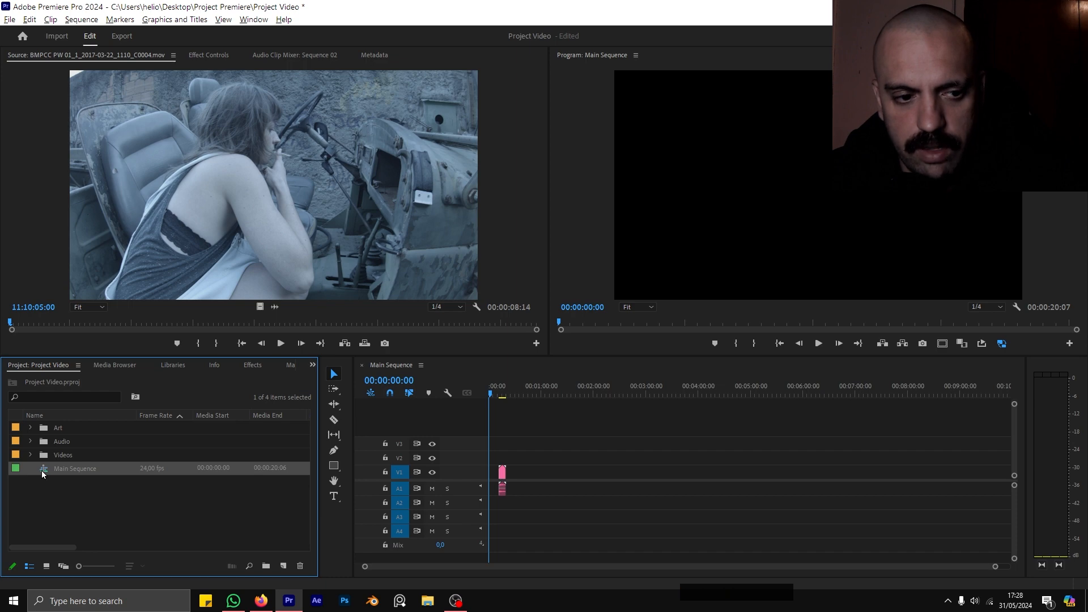
left_click(88, 471)
left_click(69, 489)
double_click(76, 469)
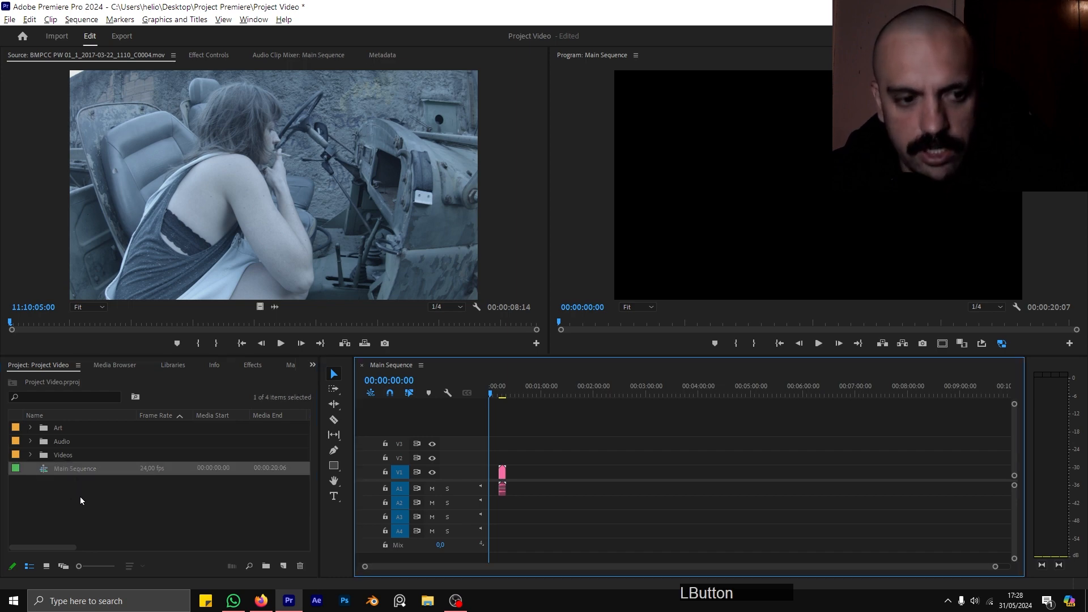
left_click(81, 491)
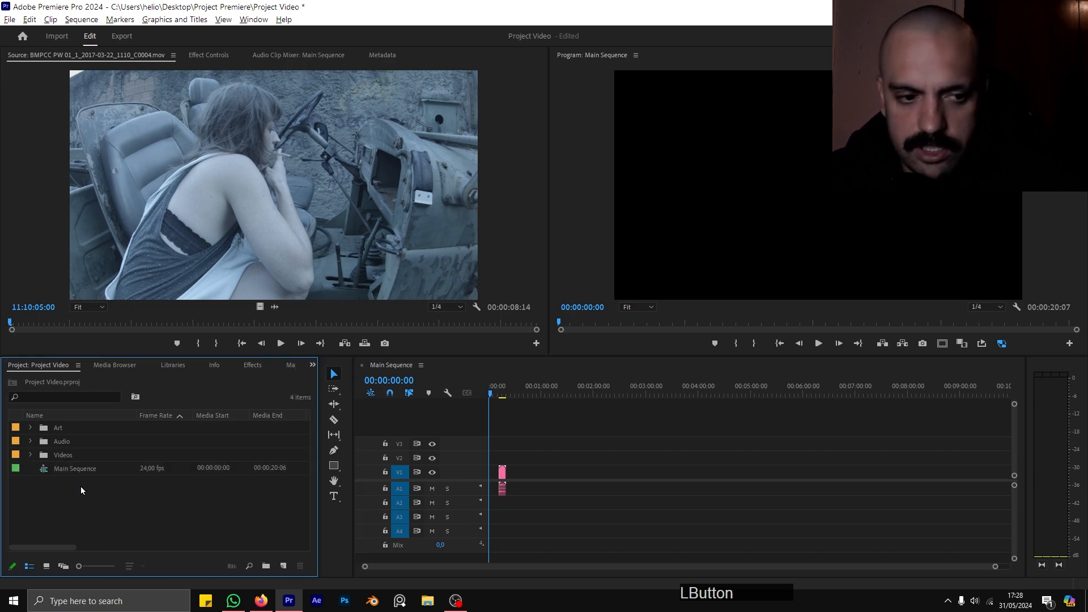
double_click(40, 469)
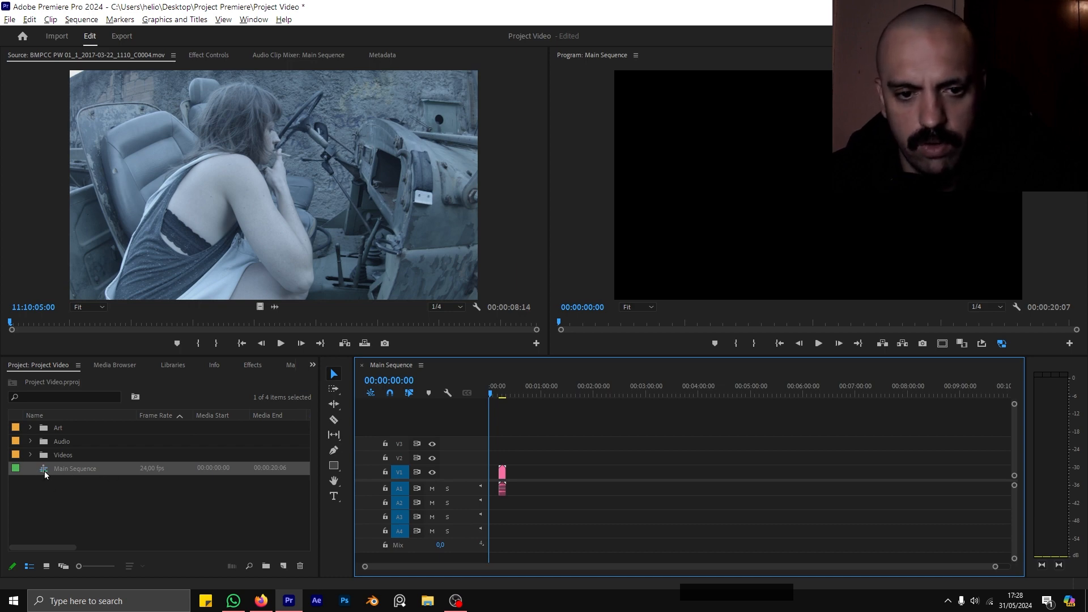
Delete the video and audio clip from the Main Sequence timeline and put the playhead at the start
left_click_drag(539, 444, 493, 482)
key("Delete")
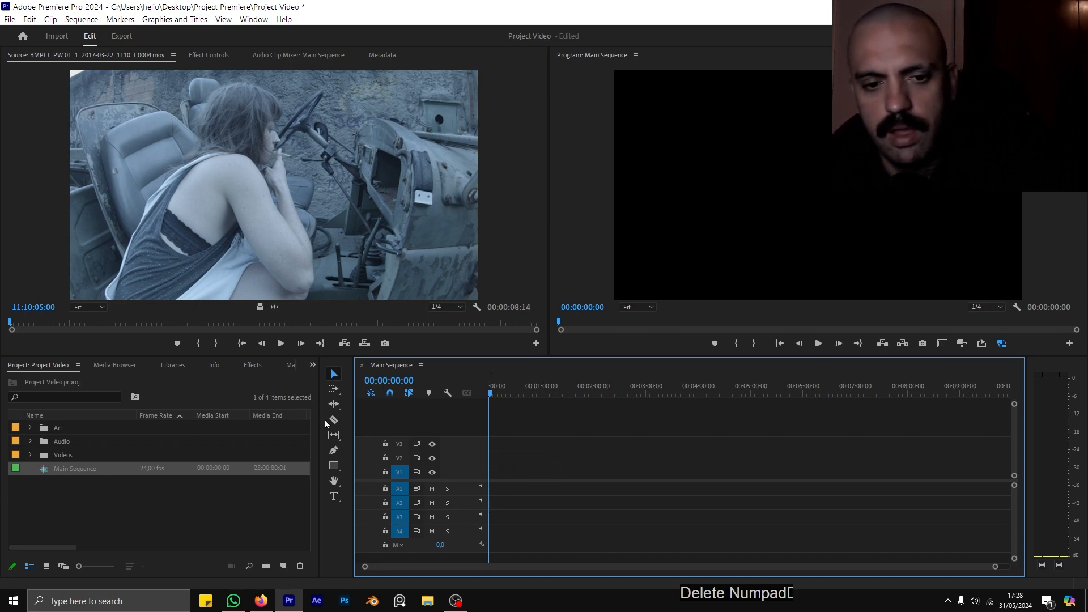
left_click_drag(515, 390, 406, 396)
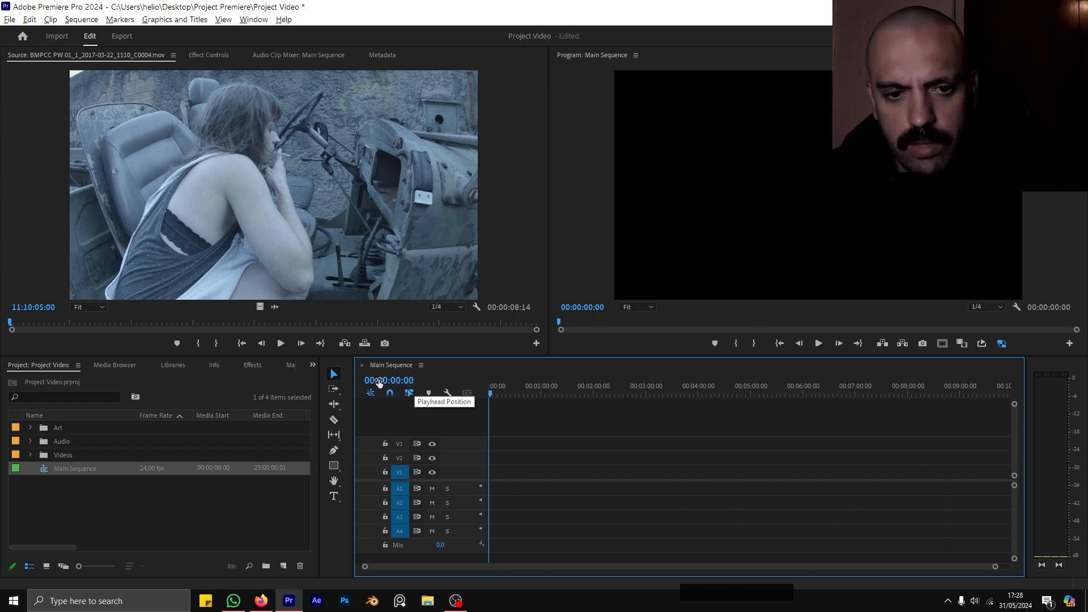
left_click_drag(492, 391, 470, 398)
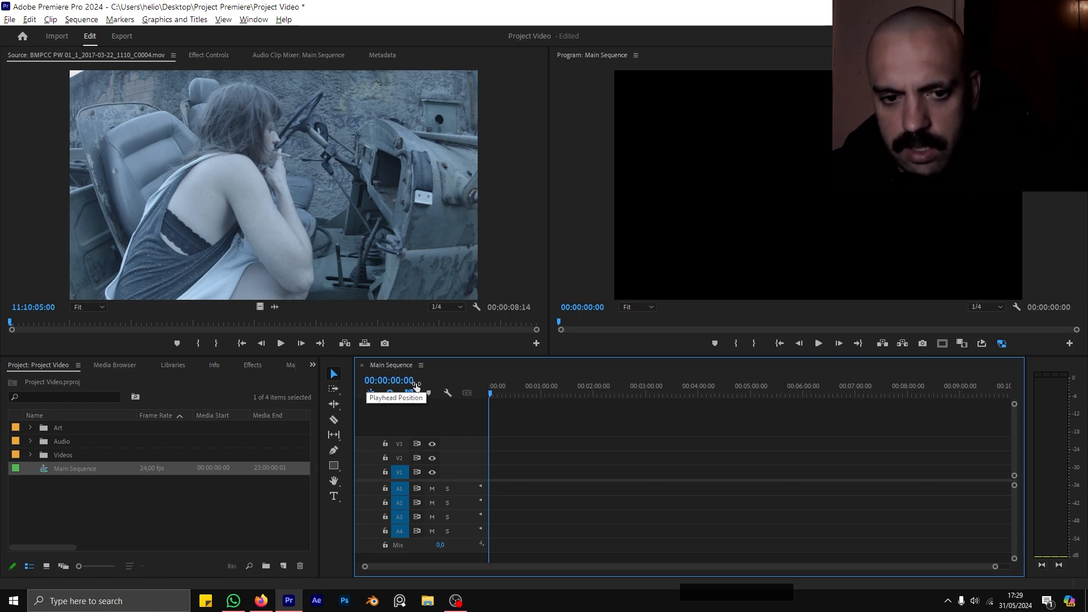
Check the properties of Main Sequence, including frame size and frame rate, and close them
right_click(48, 471)
left_click(86, 148)
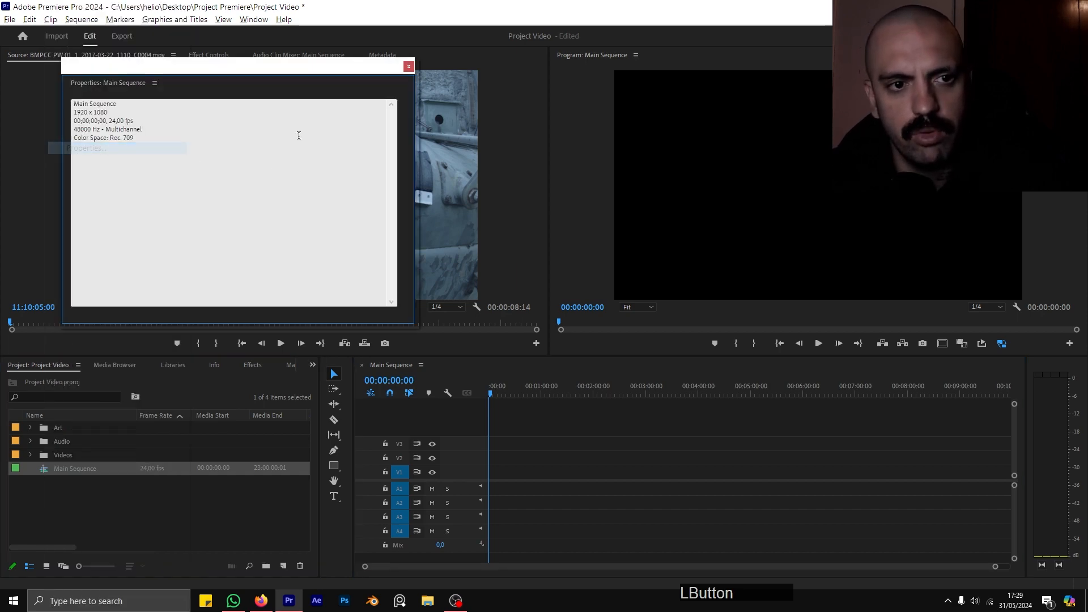
left_click(409, 67)
Advance the Main Sequence playhead frame by frame from the start to 00:00:01:00
key("Right")
key("Right")
left_click(490, 420)
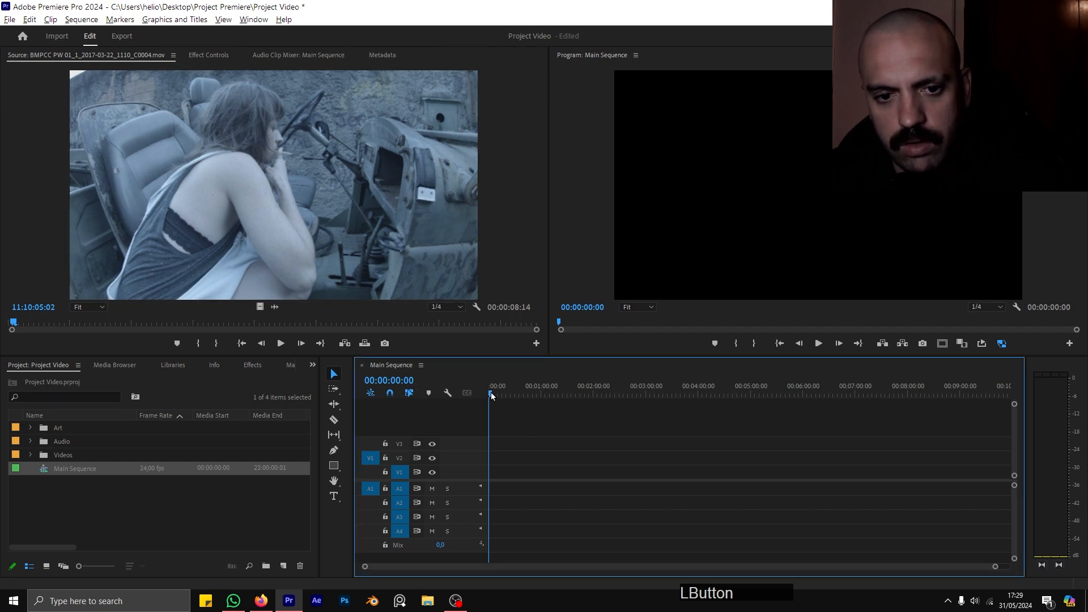
left_click_drag(491, 392, 455, 392)
key("Right")
key("Right")
key("Right")
key("Right")
key("Right")
key("Right")
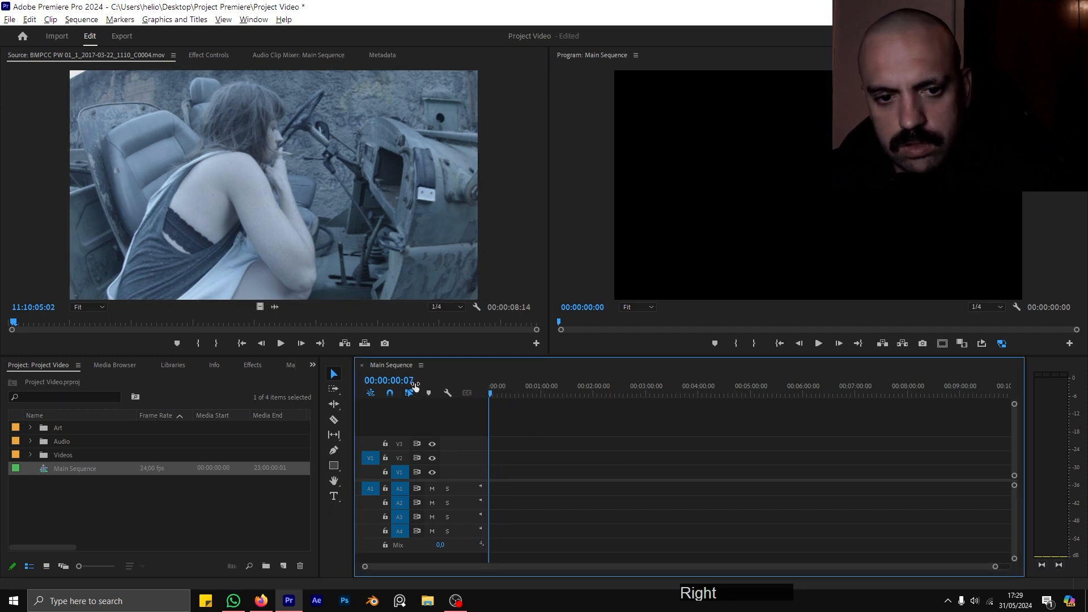
key("Right")
key("Right")
key("Right")
key("Right")
key("Right")
key("Right")
key("Right")
key("Right")
key("Right")
key("Right")
key("Right")
key("Right")
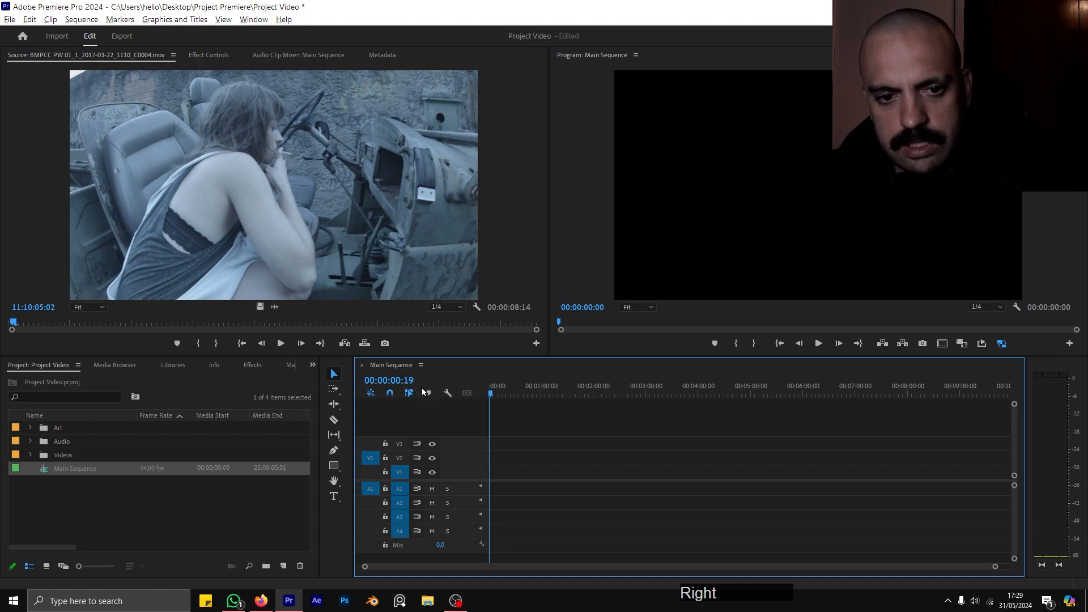
key("Right")
key("Right")
key("Right")
key("Right")
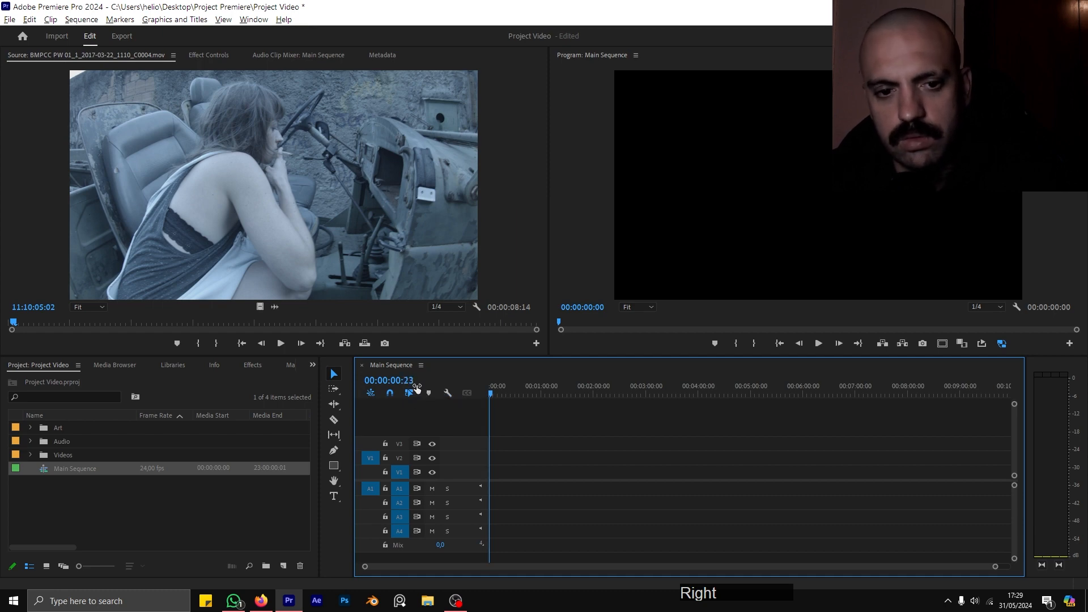
key("Right")
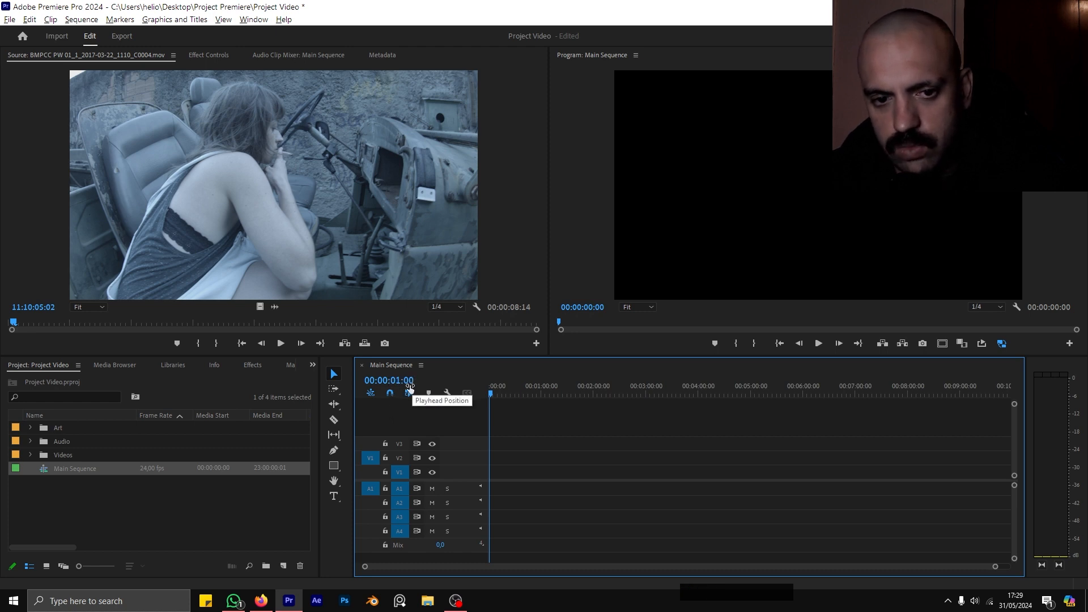
left_click(512, 408)
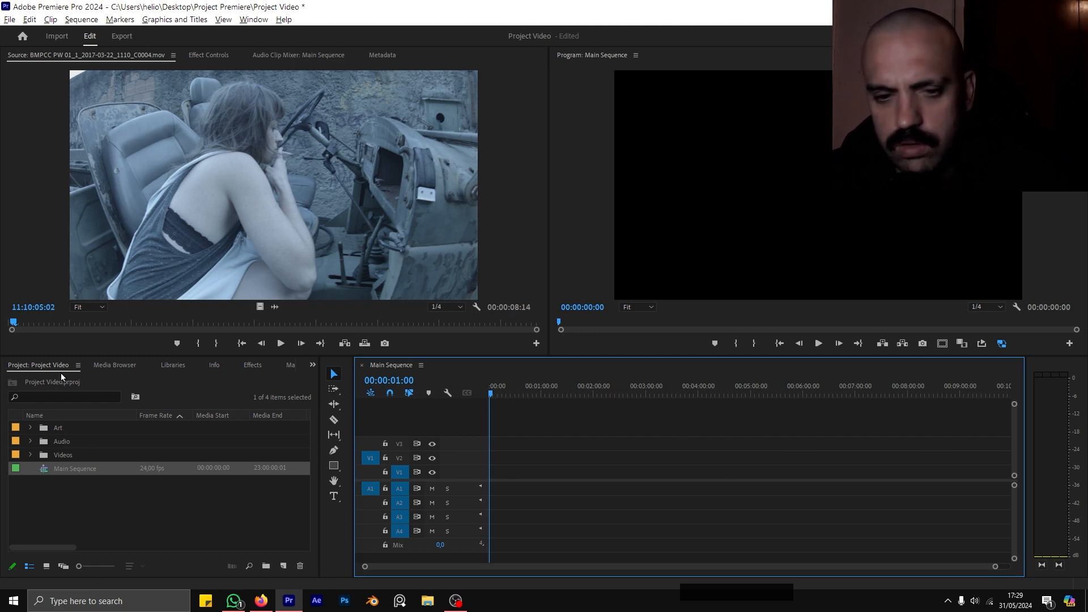
Open the first clip of the Videos bin in the source monitor and mark a range of about 15 frames ending at 11:10:07:18
left_click(30, 455)
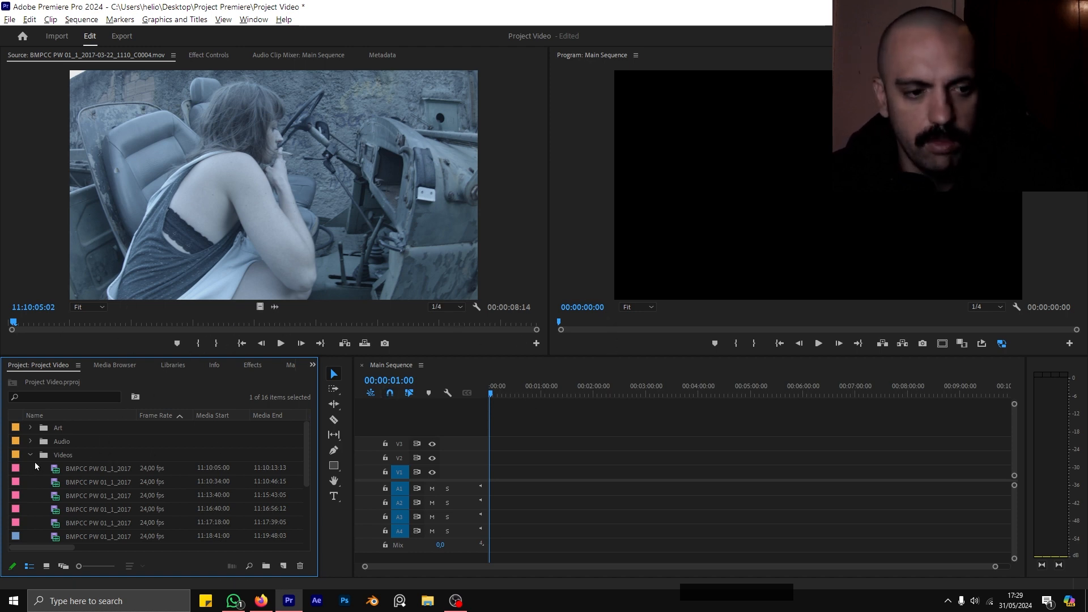
double_click(56, 470)
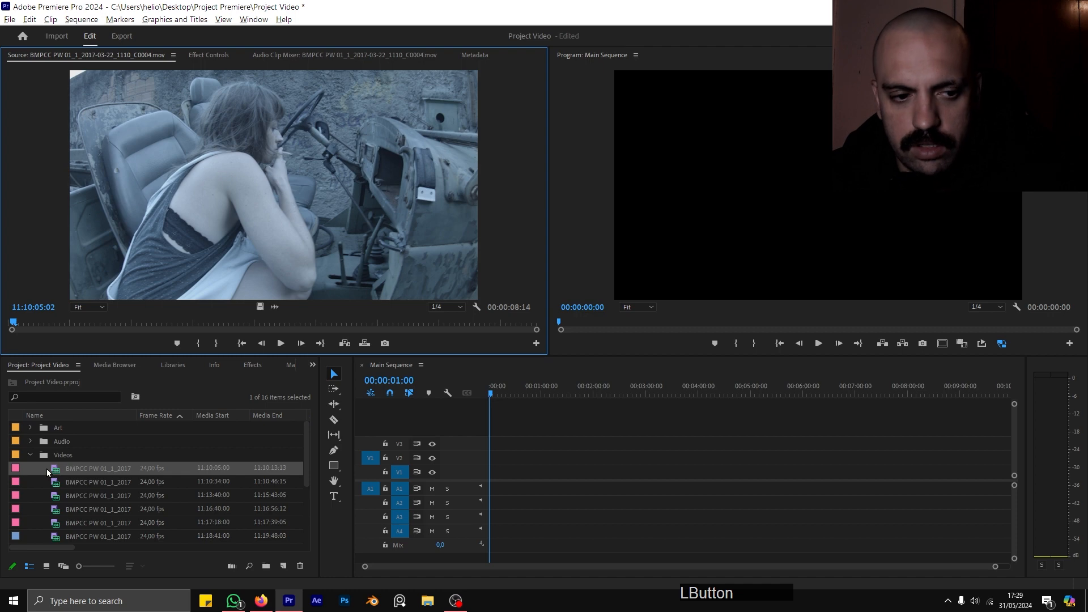
left_click_drag(318, 322, 142, 317)
key("i")
left_click(178, 322)
key("o")
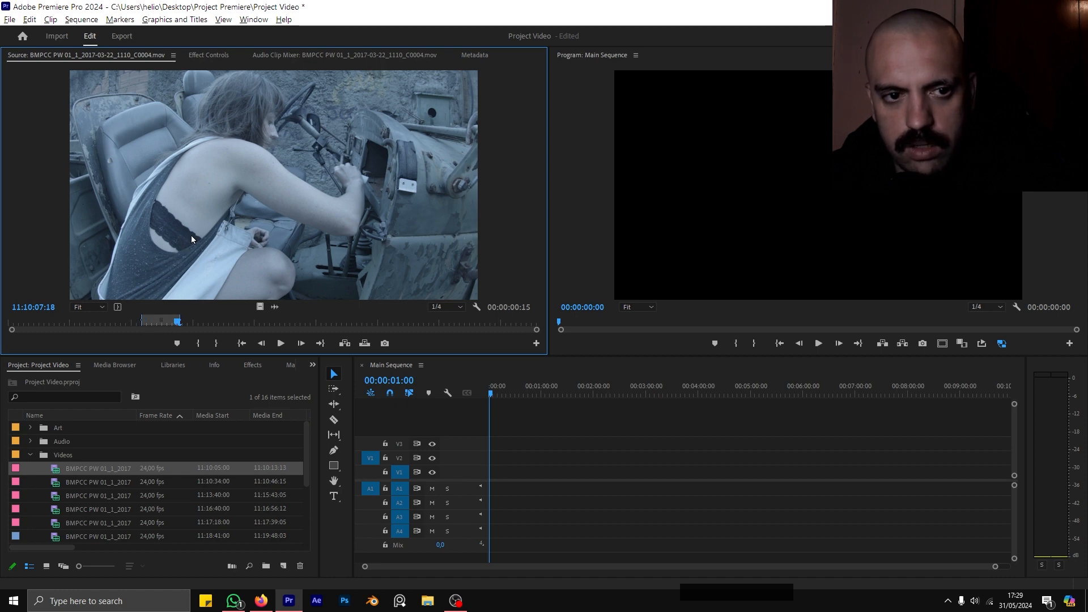
Place the marked range on V1 and A1 of Main Sequence at about 17 seconds and remove the gap before it
left_click_drag(192, 226, 503, 476)
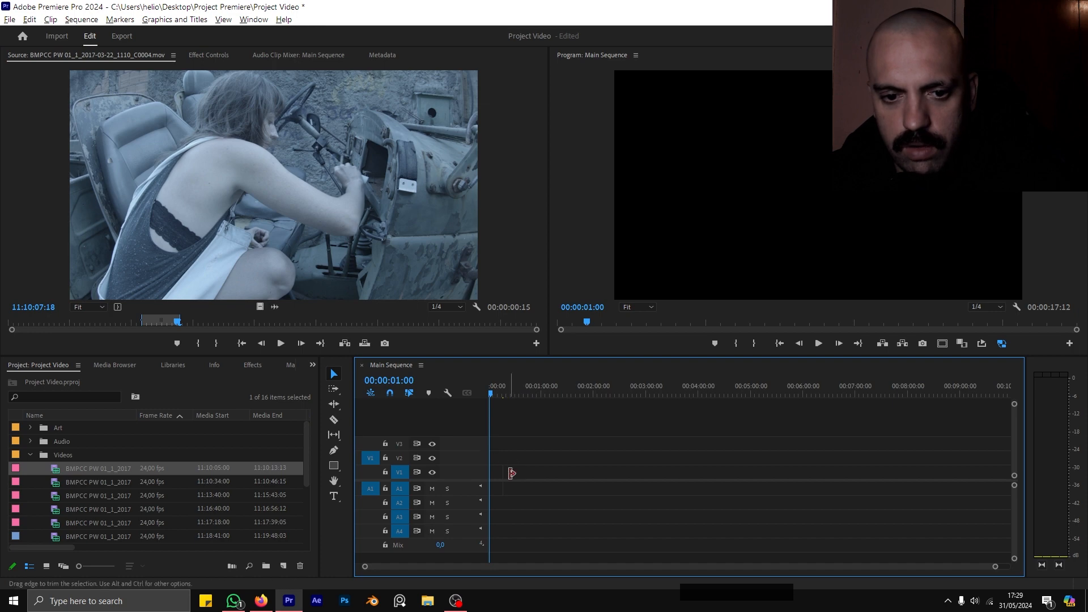
left_click(500, 474)
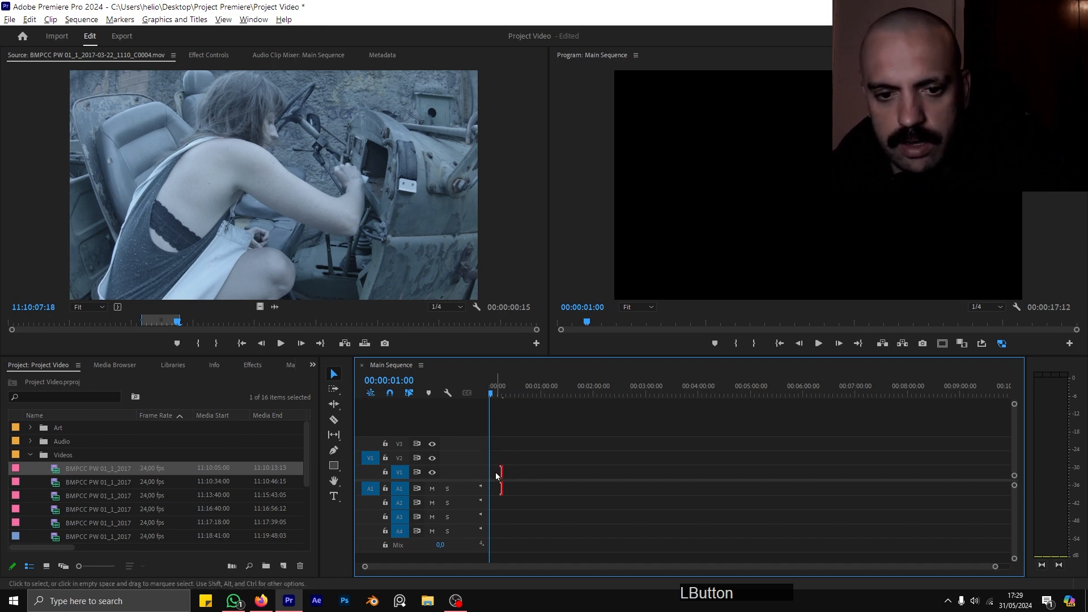
left_click(495, 477)
key("Delete")
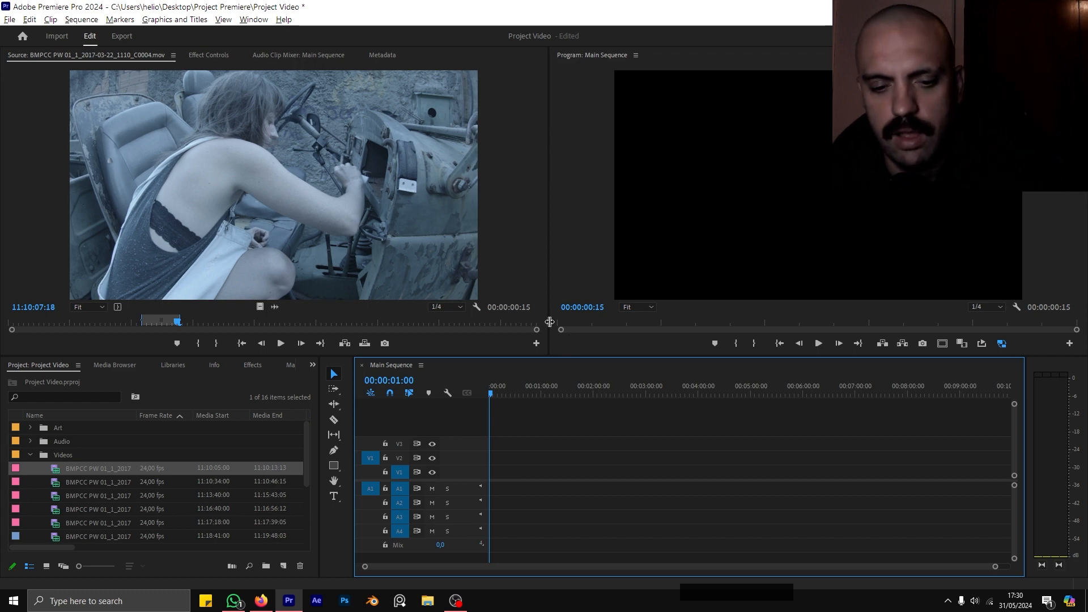
Scrub the source clip within its marked range to 11:10:07:16
left_click(994, 567)
left_click_drag(994, 566, 539, 558)
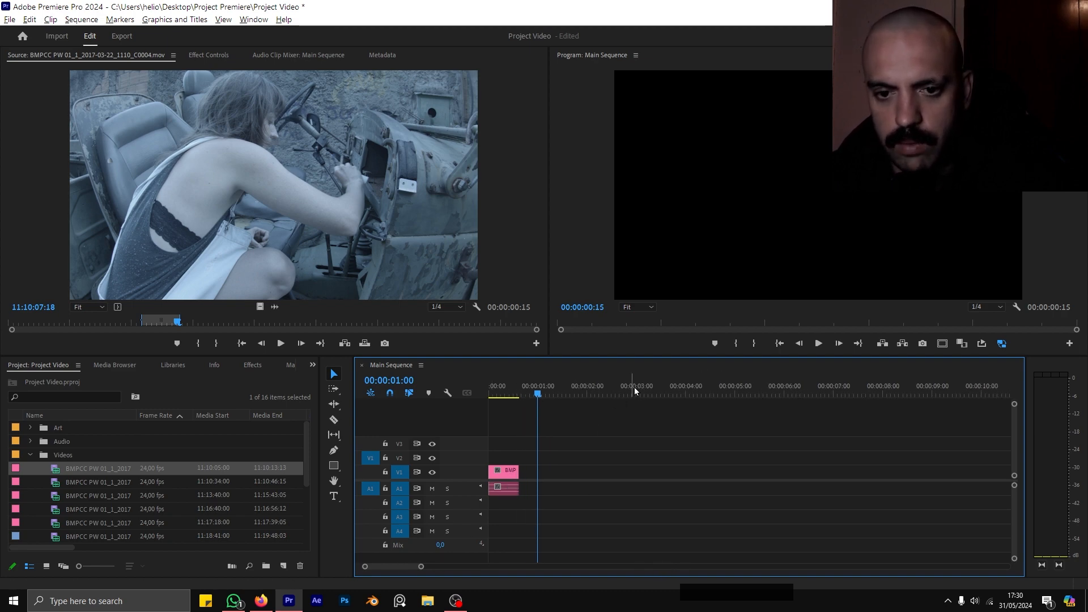
left_click_drag(421, 566, 1007, 567)
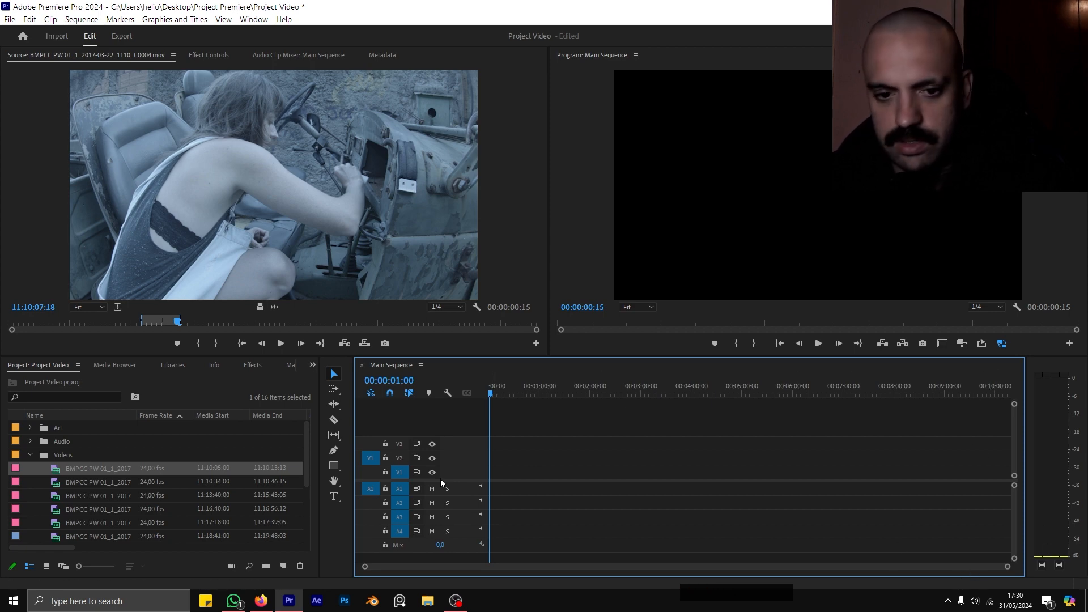
left_click(169, 324)
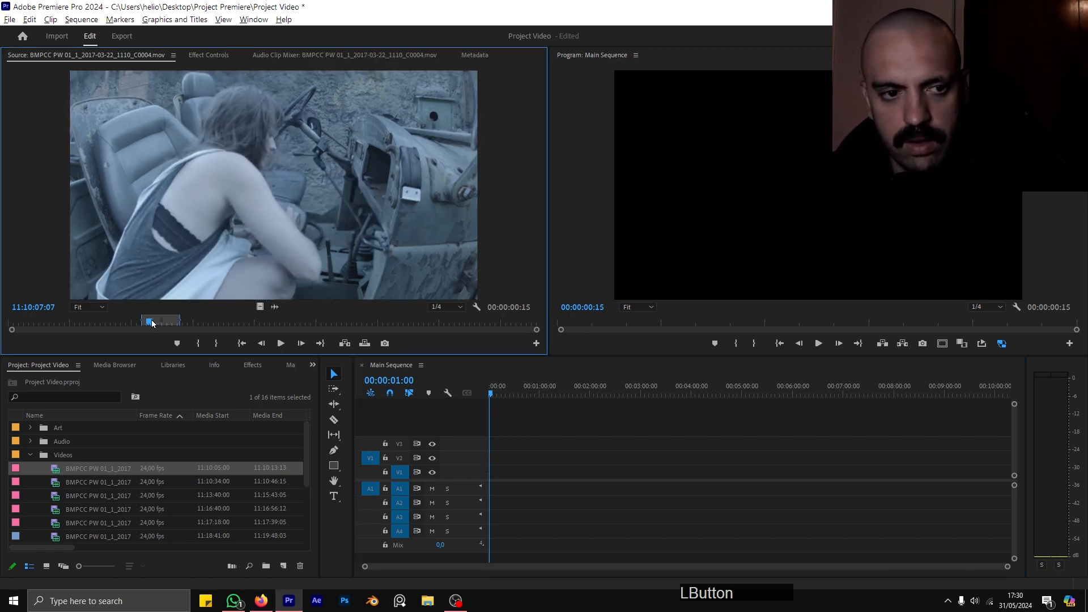
left_click_drag(169, 326, 173, 328)
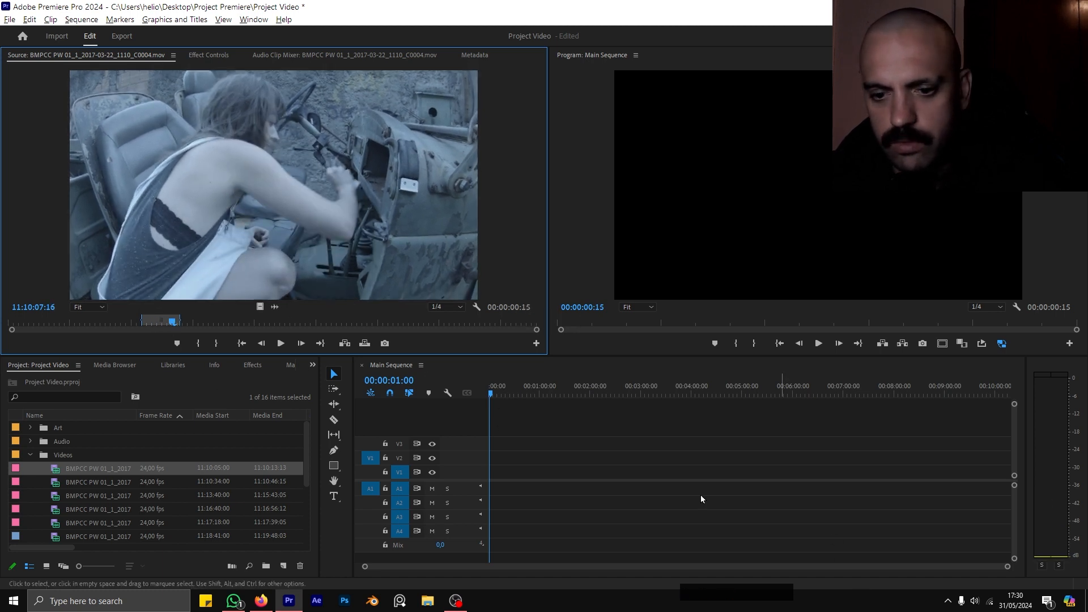
Examine how the Main Sequence time ruler is divided at different timeline scales, from 5-second down to 12-frame intervals
left_click_drag(1007, 566, 443, 566)
key("minus")
key("minus")
key("minus")
key("minus")
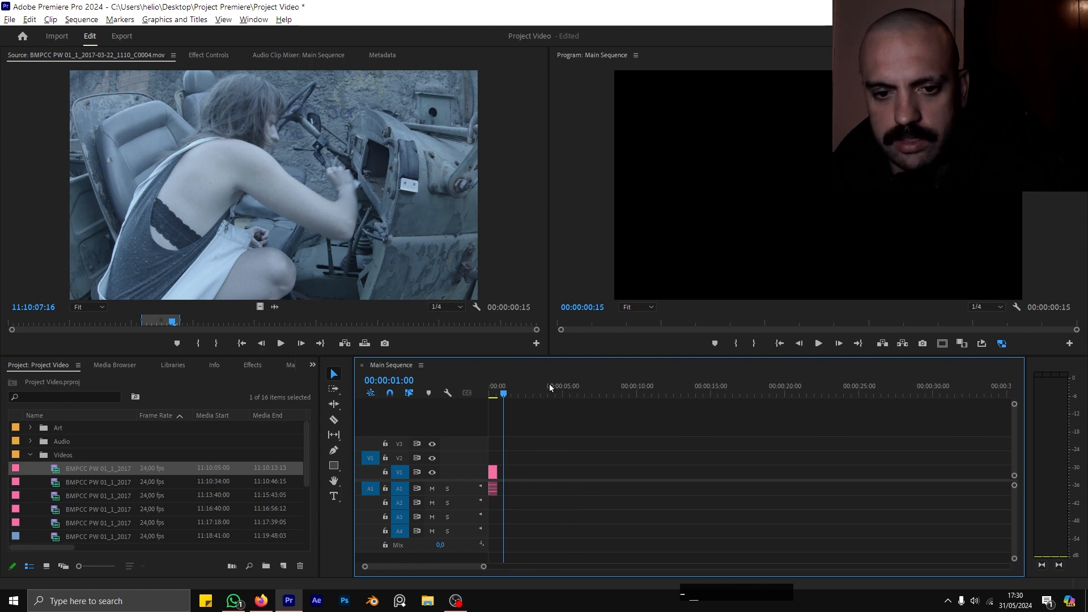
key("equal")
key("equal")
key("equal")
key("equal")
key("equal")
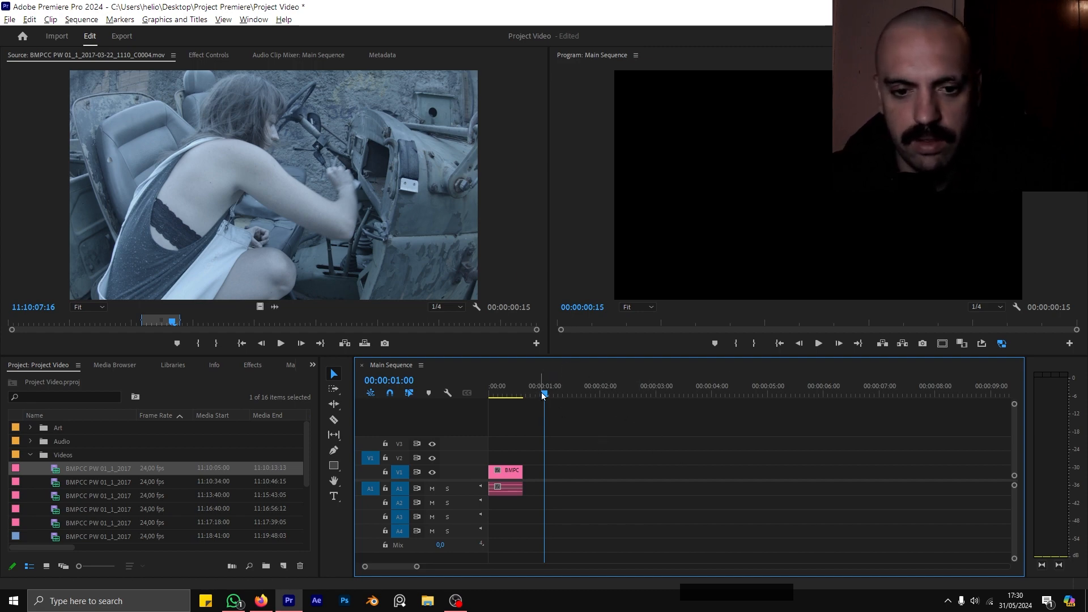
key("minus")
key("minus")
key("equal")
key("equal")
key("equal")
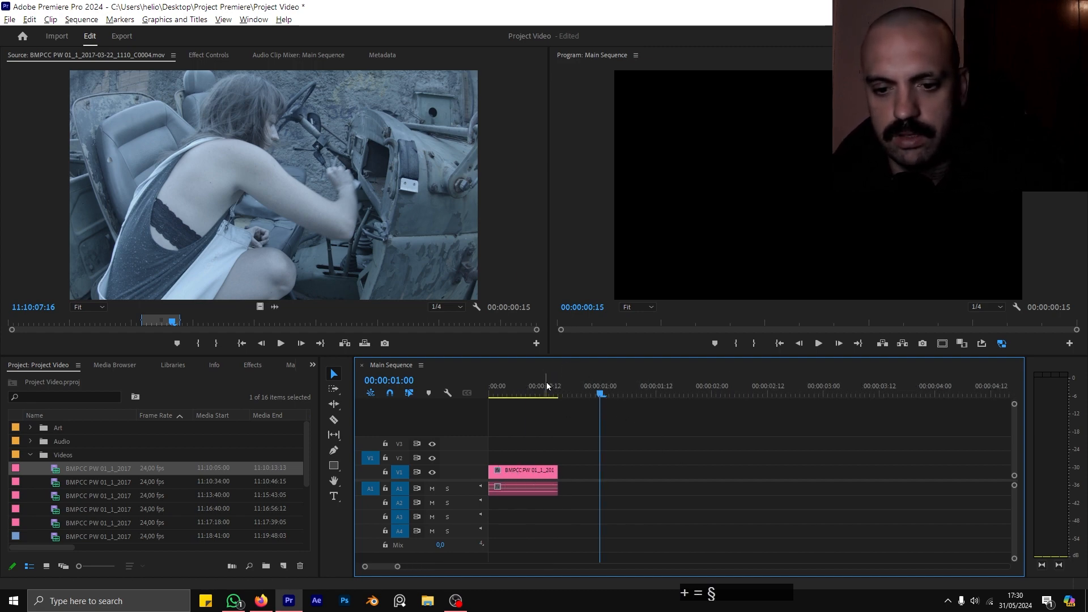
key("minus")
key("minus")
key("minus")
key("equal")
key("equal")
key("equal")
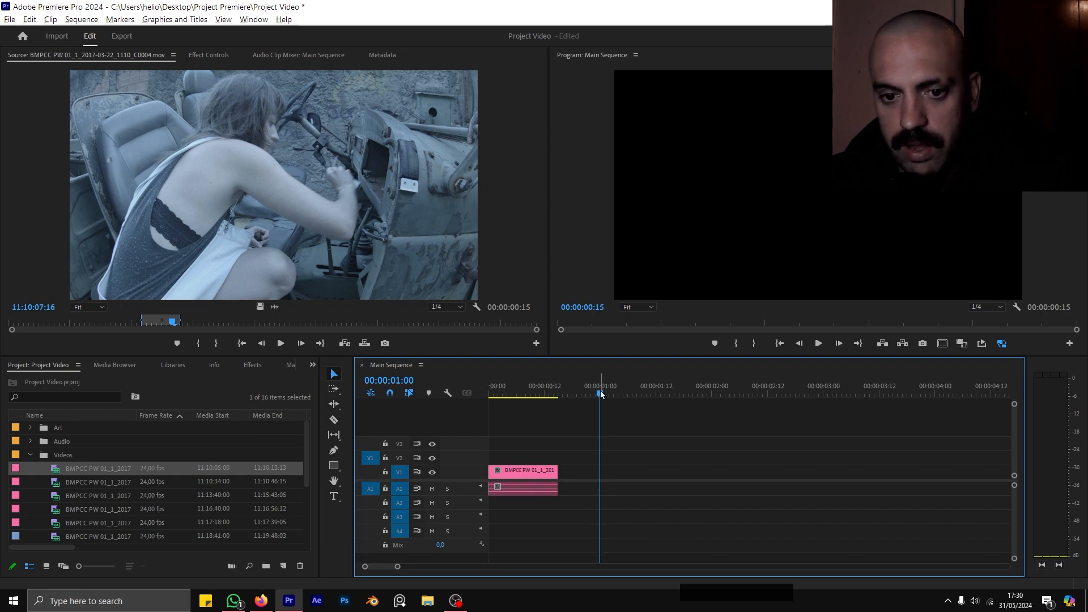
Scrub the Main Sequence playhead from 00:00:01:01 back through 00:00:00:16 and 00:00:00:14 to the start of the sequence
left_click_drag(601, 394, 605, 393)
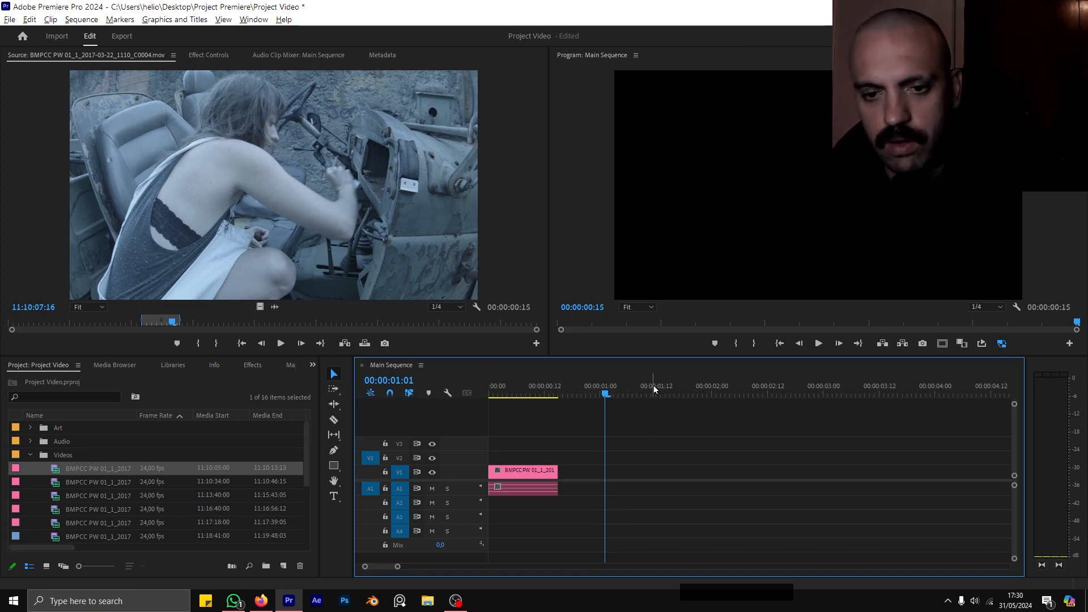
key("equal")
key("equal")
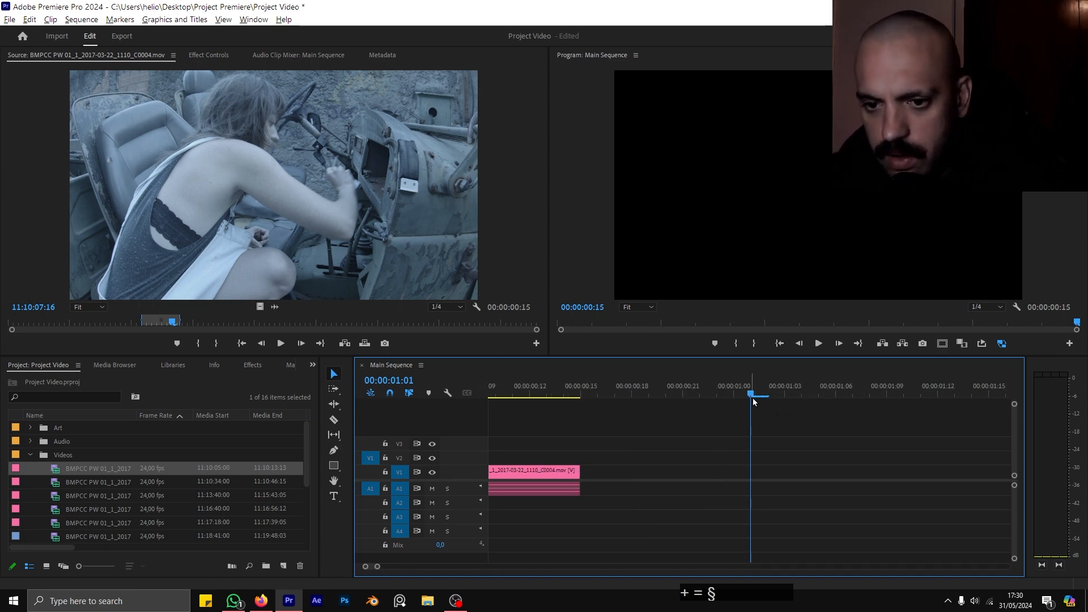
left_click_drag(746, 398, 602, 401)
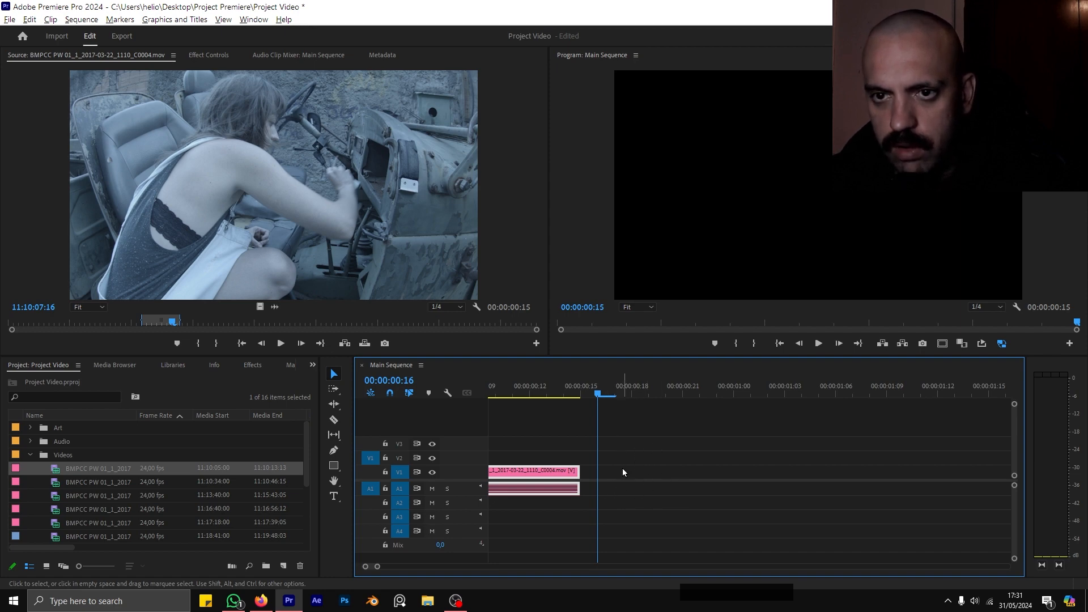
left_click(599, 397)
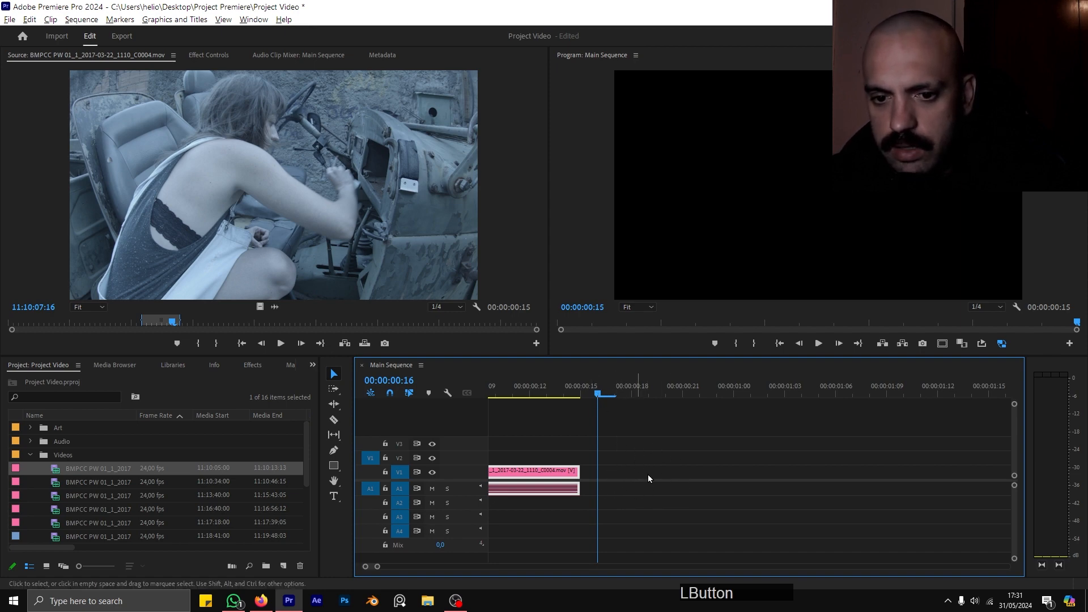
left_click_drag(598, 396, 564, 397)
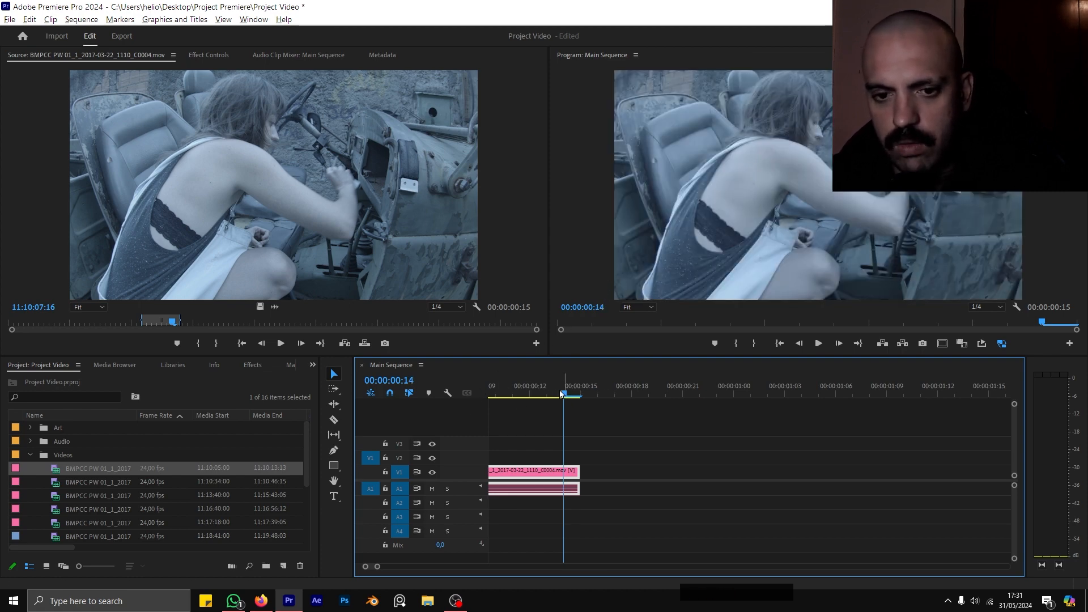
left_click_drag(589, 390, 465, 390)
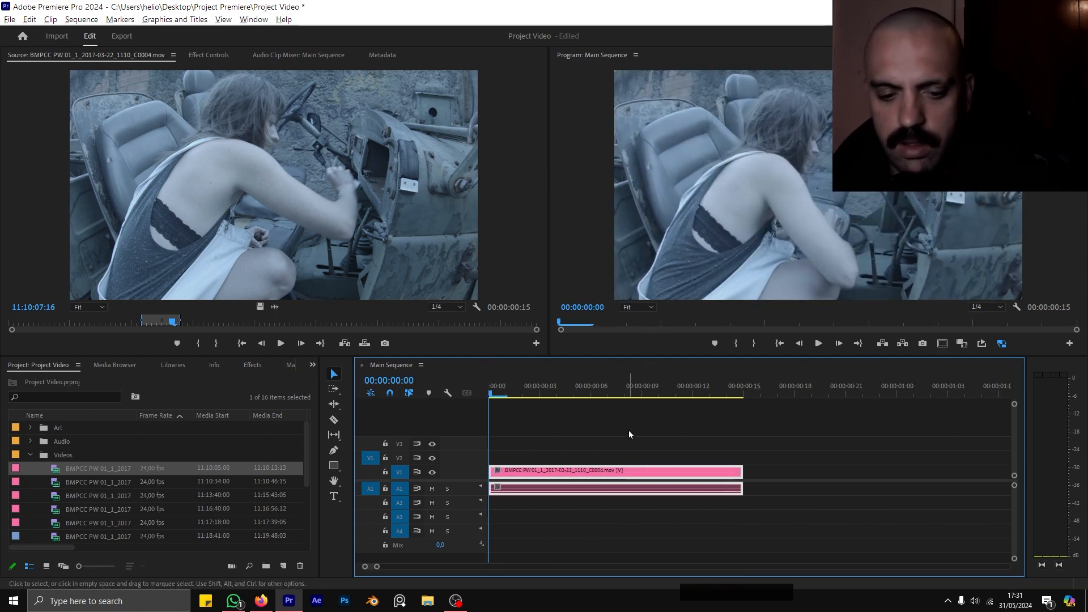
Step the Main Sequence playhead forward and back one frame at a time near the start, ending at 00:00:00:02
key("minus")
key("minus")
key("minus")
key("equal")
key("equal")
key("equal")
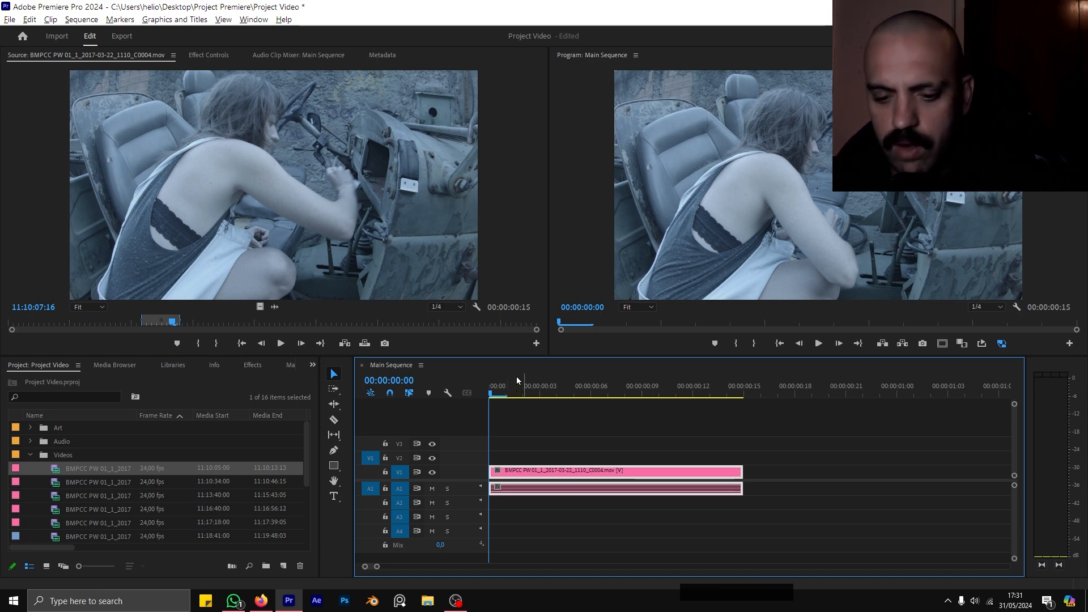
key("Right")
key("Right")
key("Right")
key("Right")
key("Right")
key("Left")
key("Left")
key("Left")
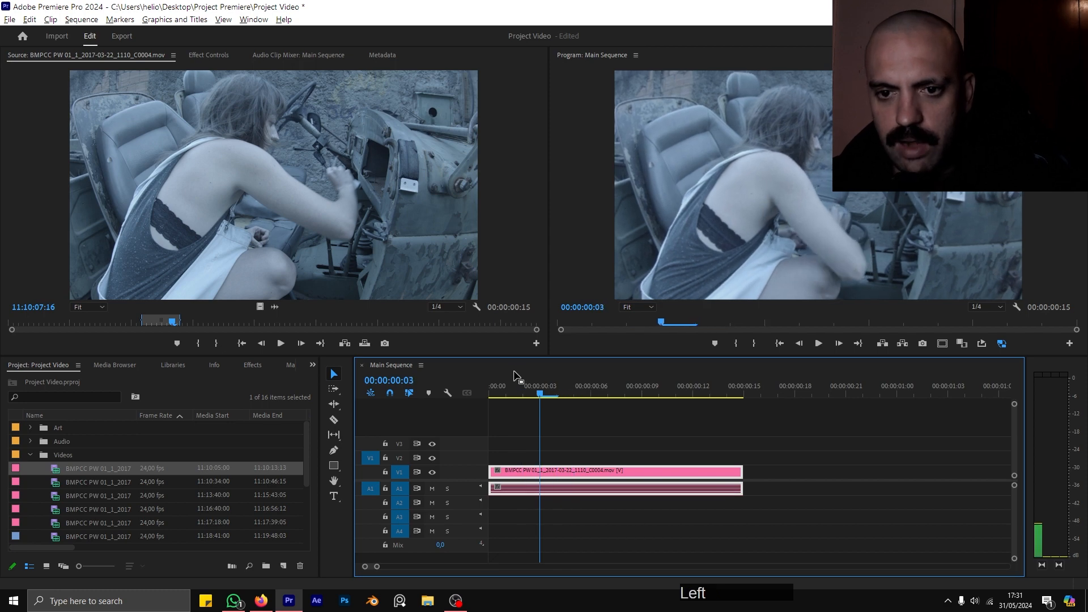
key("Right")
key("Left")
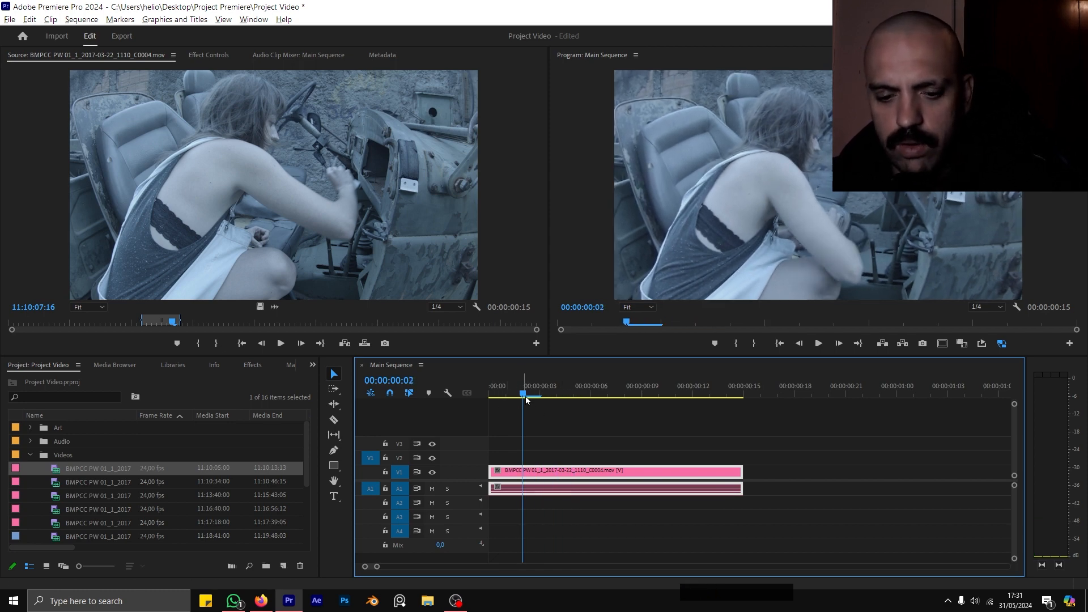
Jump the playhead back and forth between the edit points of the clip in Main Sequence, finishing at 00:00:00:00
key("Up")
key("Down")
key("Up")
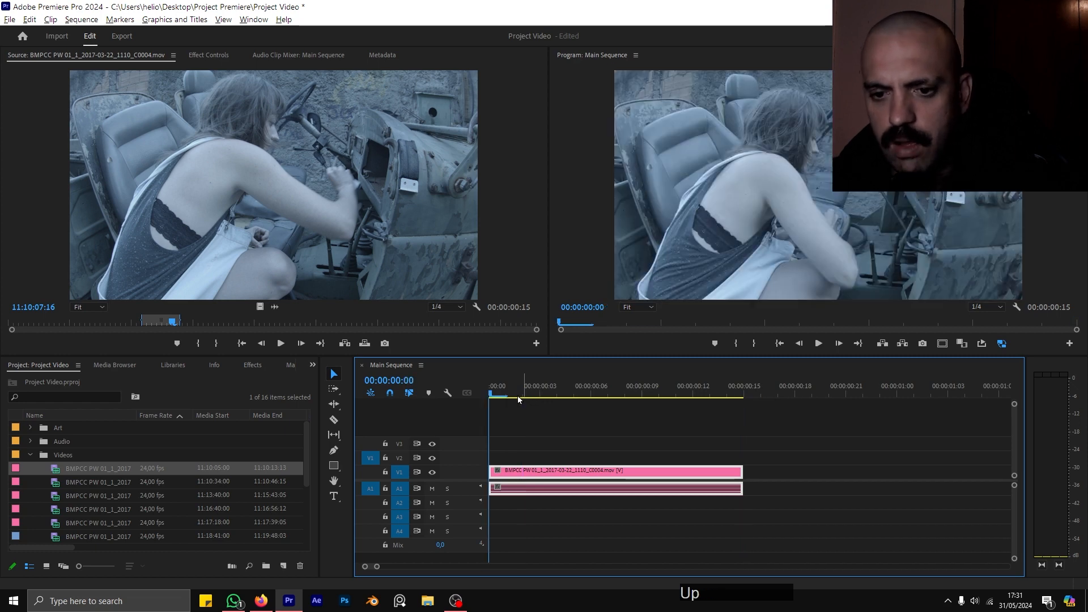
key("Down")
key("Up")
key("Down")
key("Up")
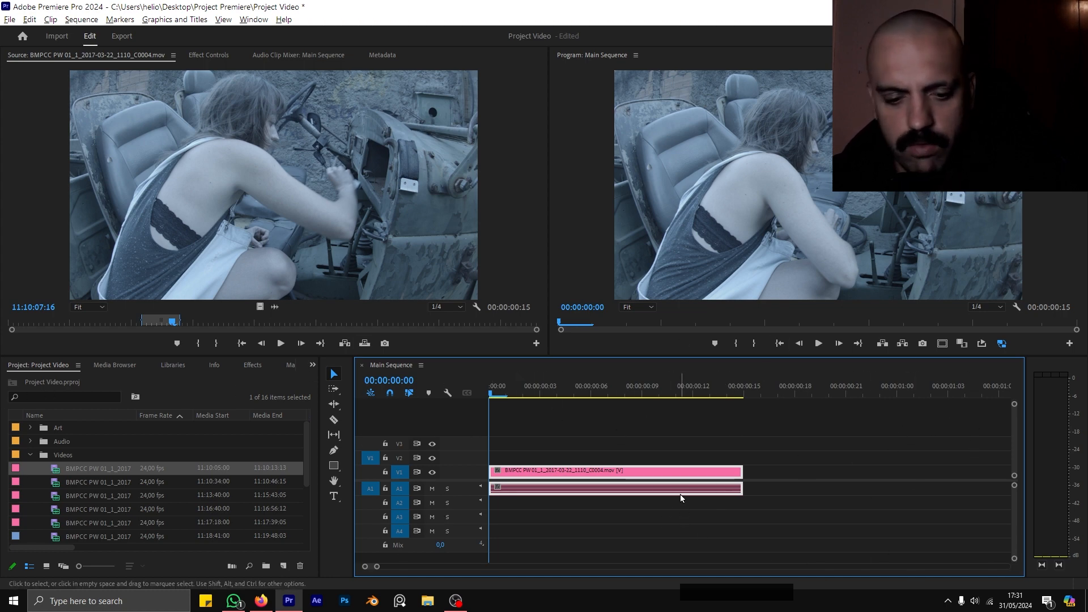
View the second clip of the Videos bin in the source monitor, and reopen the bin's first clip there
key("minus")
key("minus")
key("minus")
key("minus")
key("minus")
key("minus")
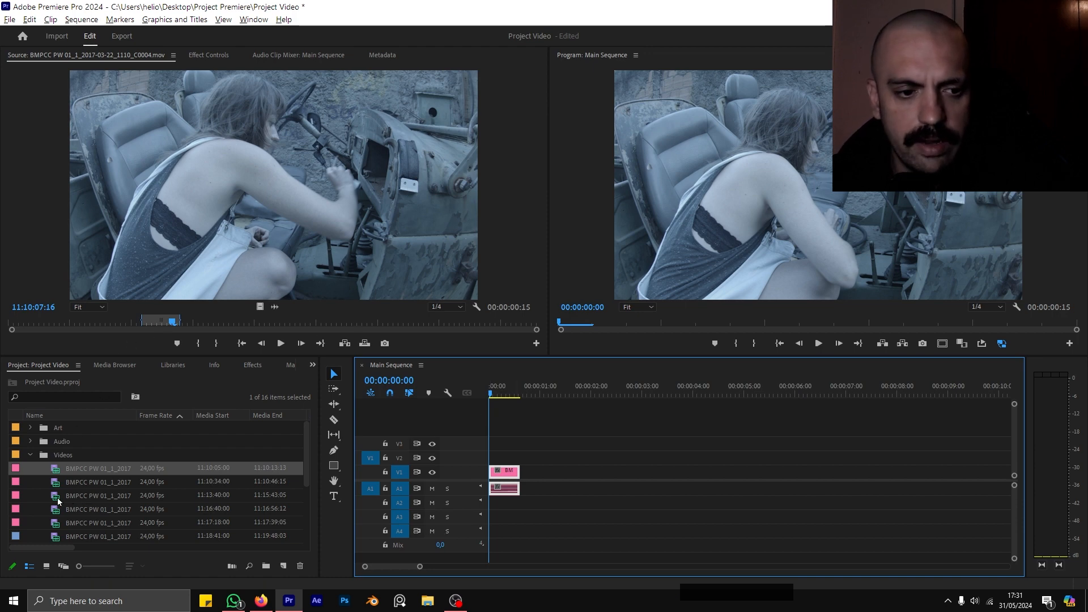
double_click(57, 486)
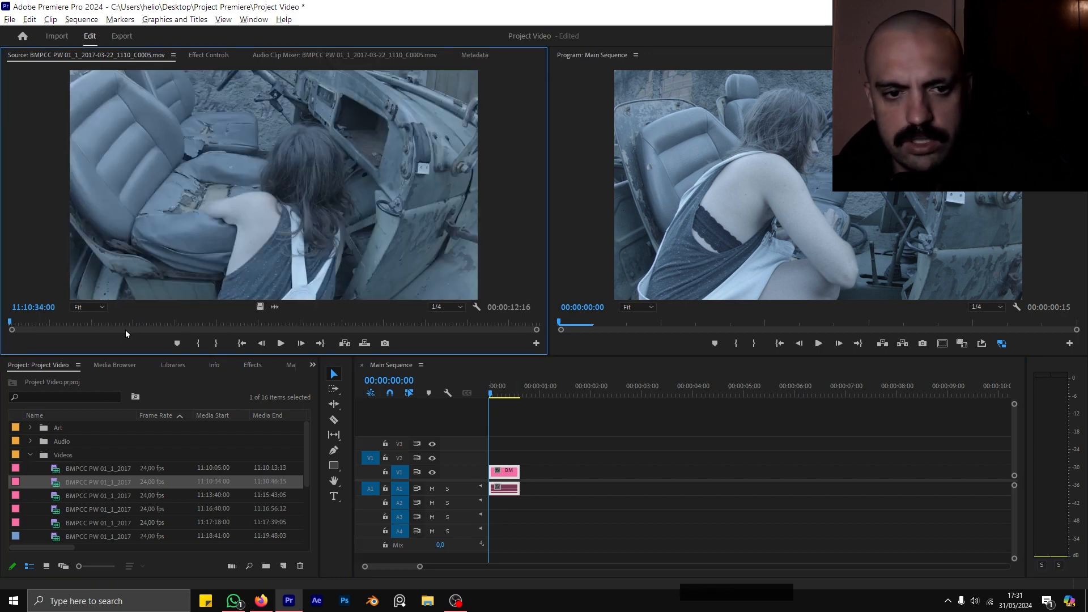
double_click(40, 468)
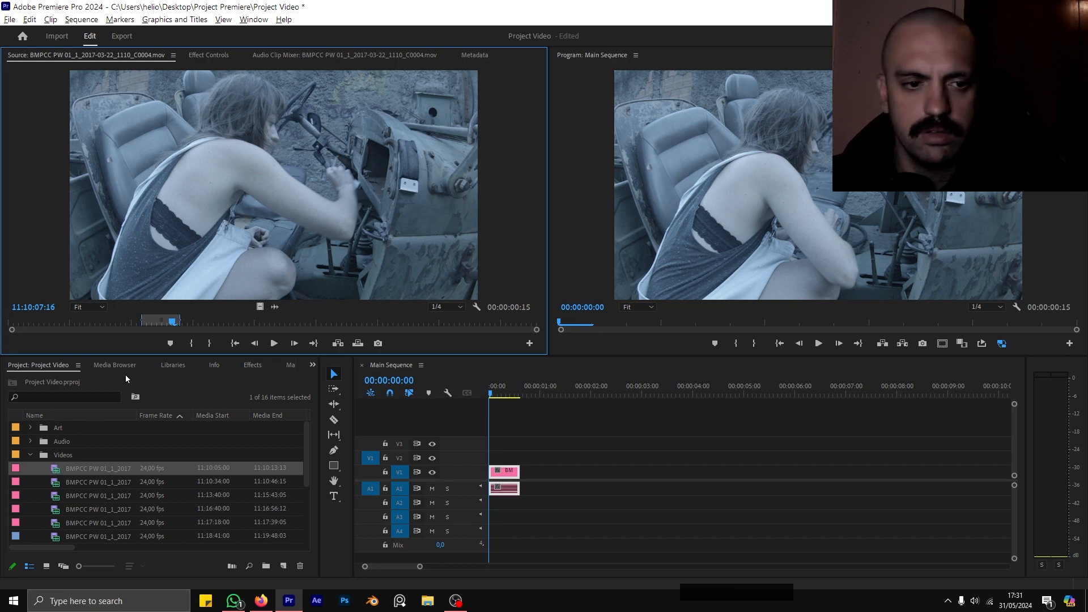
Replace the short clip in Main Sequence with all 12 clips of the Videos bin, placed on V1 and A1 from 00:00:00:00
left_click_drag(538, 402, 403, 558)
key("Delete")
scroll(95, 480, "down", 3)
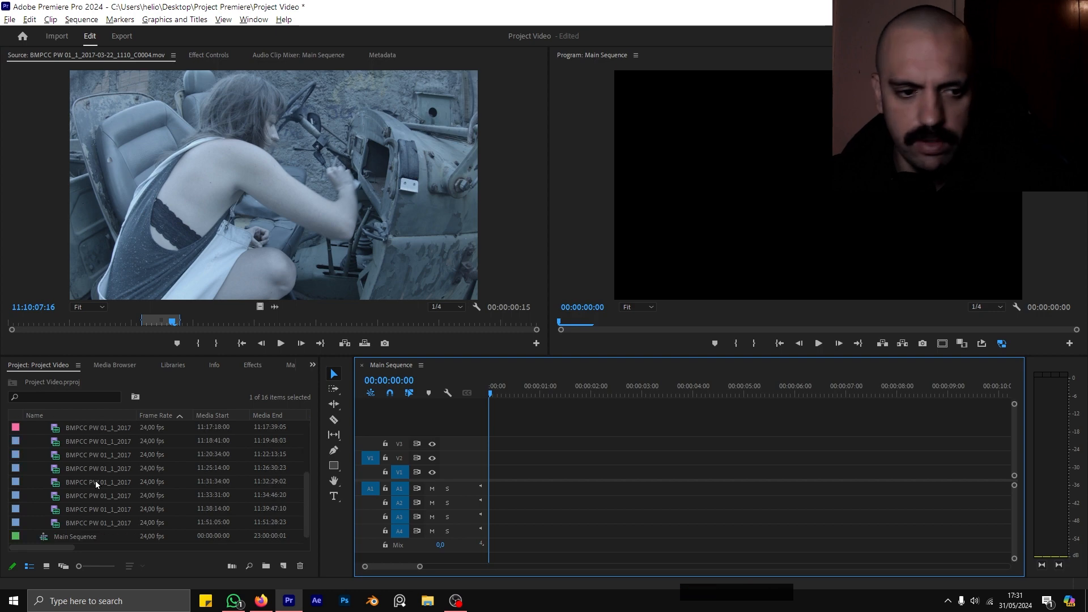
left_click(83, 525, "shift")
left_click_drag(100, 449, 498, 471)
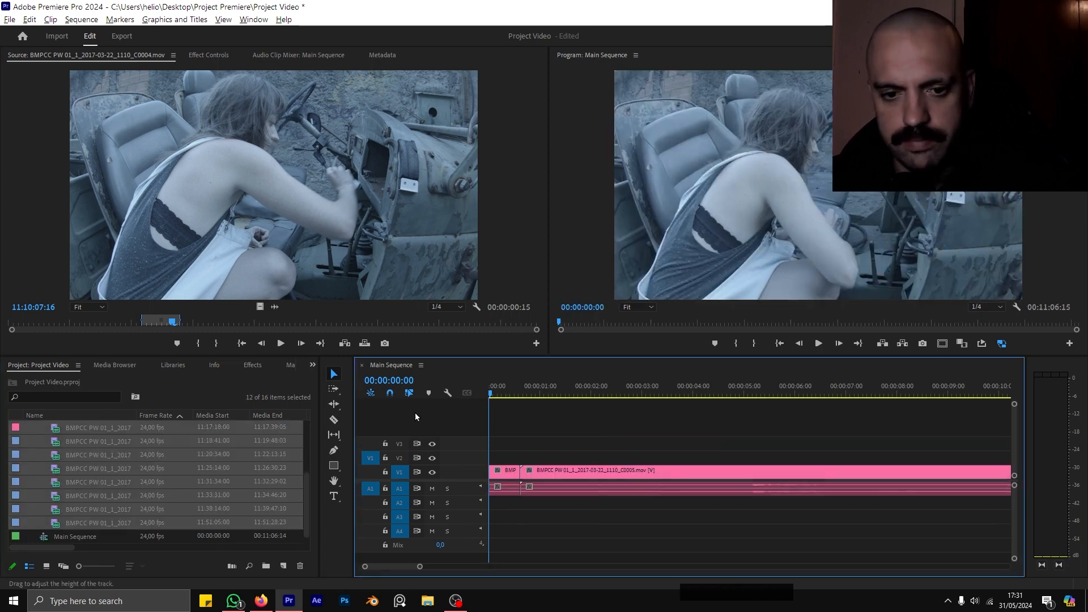
Collapse the Videos bin and enlarge the item icons in the project list
scroll(19, 457, "up", 5)
left_click(29, 456)
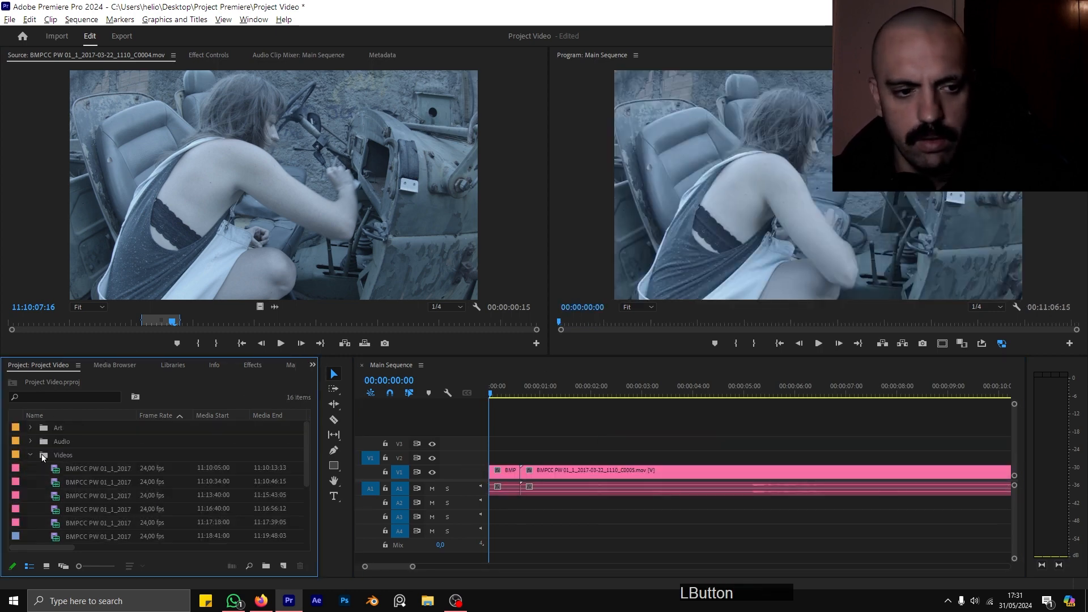
left_click(31, 455)
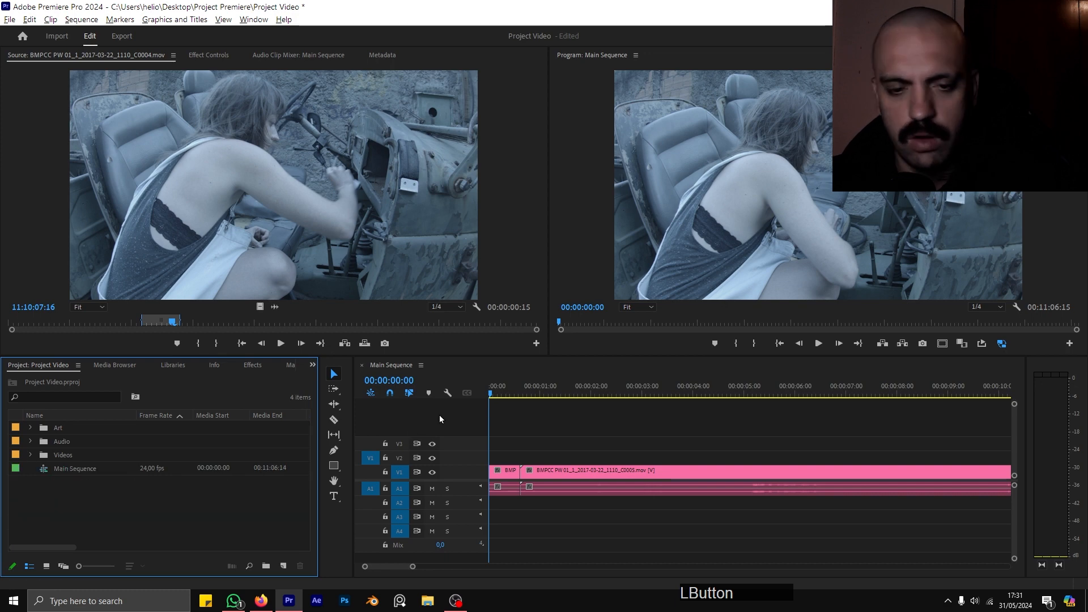
key("equal")
key("equal")
Scrub Main Sequence to 00:00:00:06 and open its first clip in the source monitor to inspect the full marked range
left_click(538, 424)
key("equal")
key("equal")
key("equal")
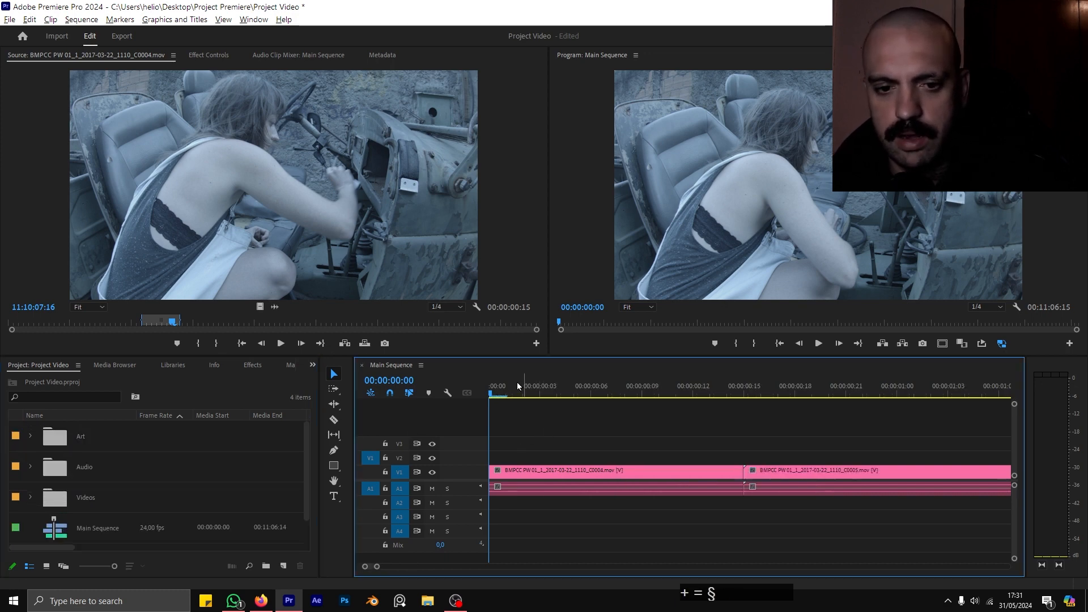
left_click_drag(518, 387, 585, 406)
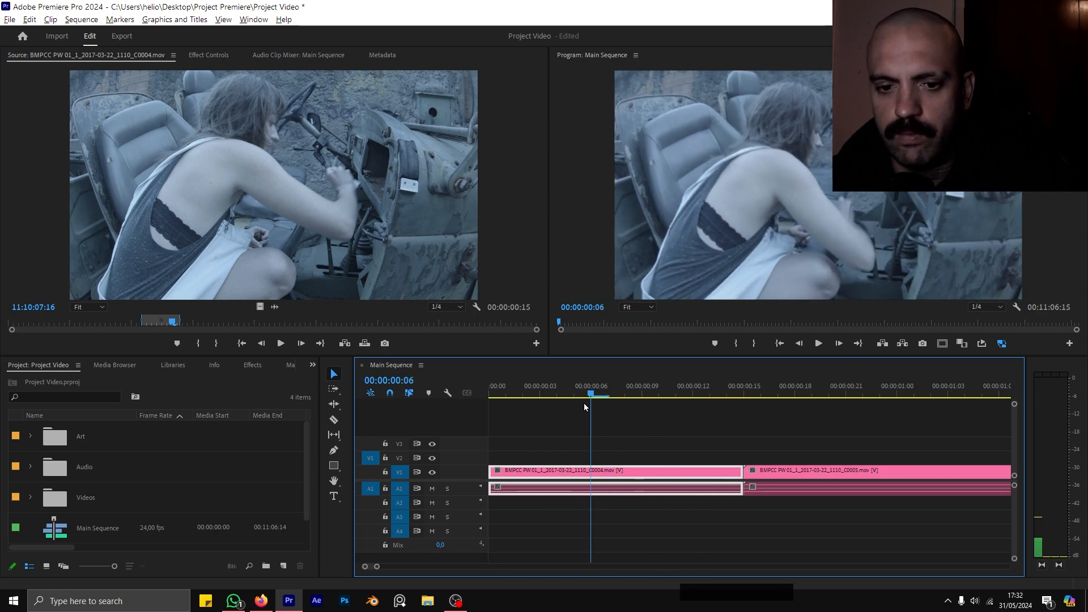
left_click(626, 430)
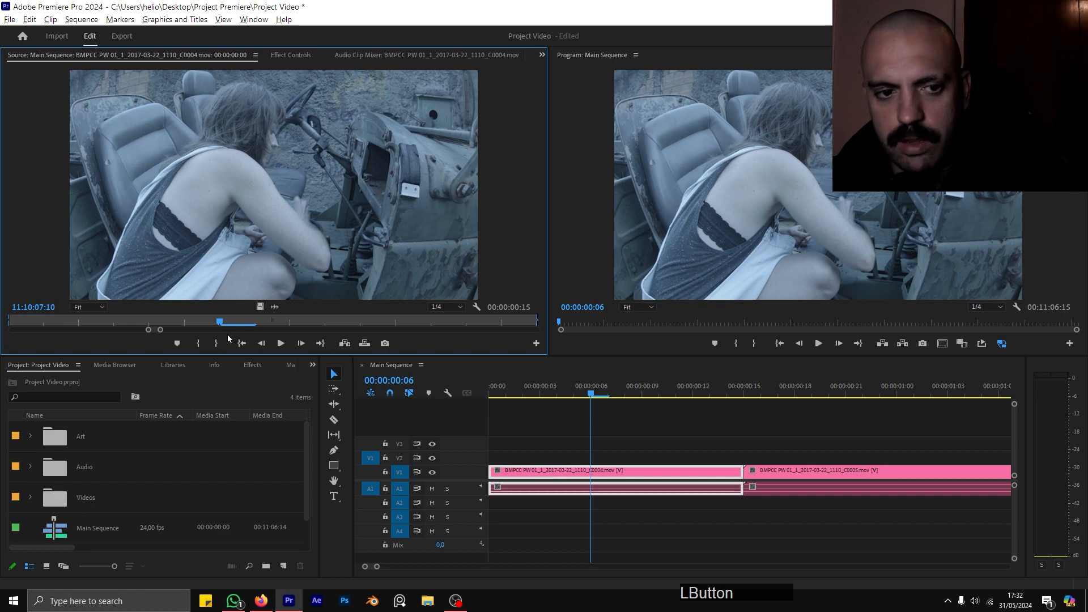
key("minus")
key("minus")
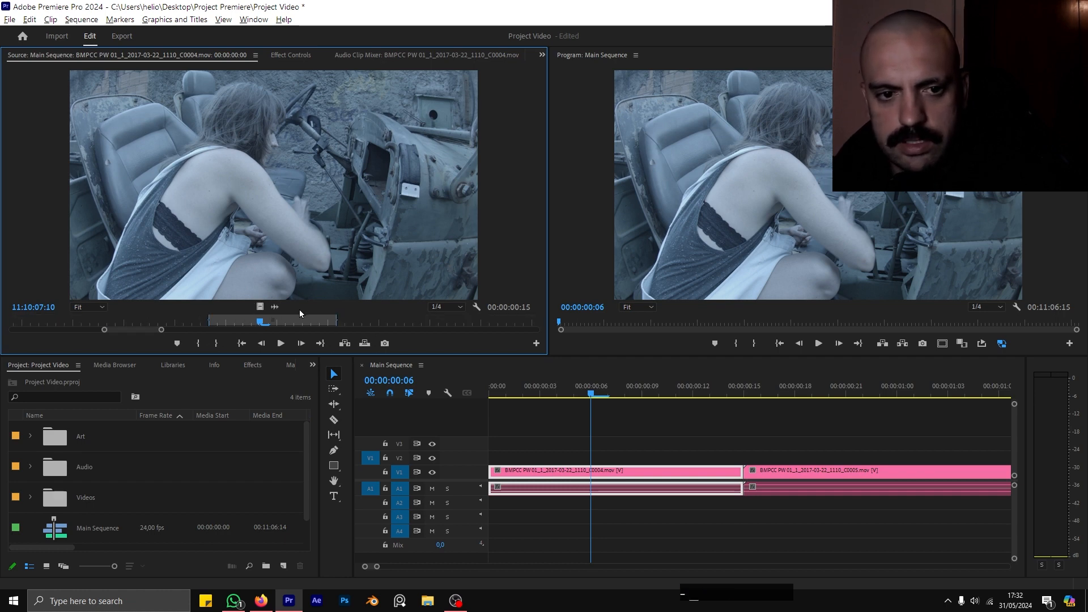
key("minus")
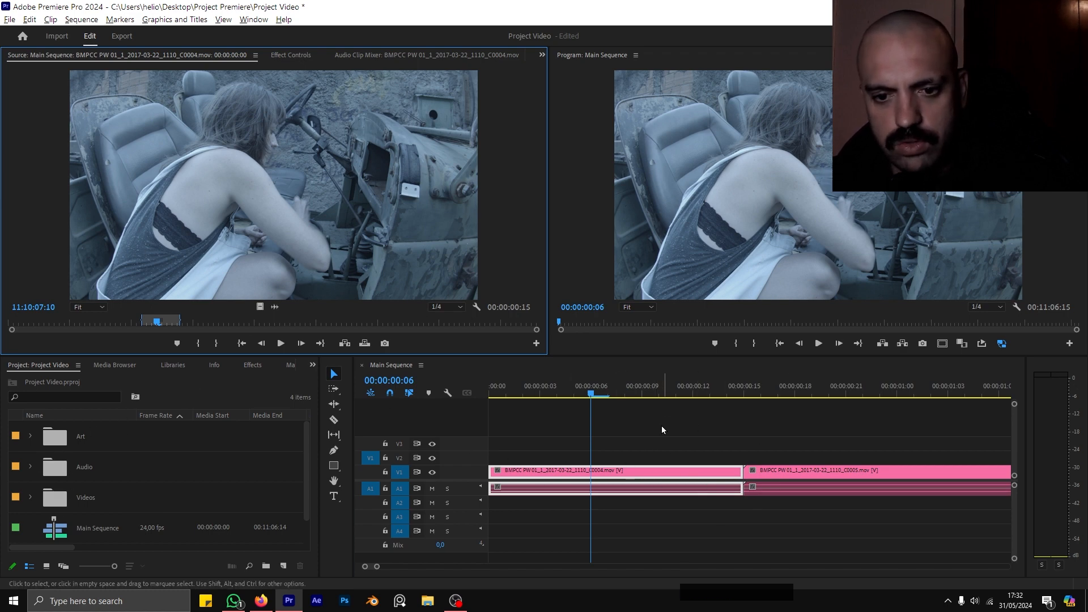
Delete the first clip of Main Sequence and close the gap it leaves at the start
left_click(652, 472)
key("Delete")
left_click(650, 471)
key("Delete")
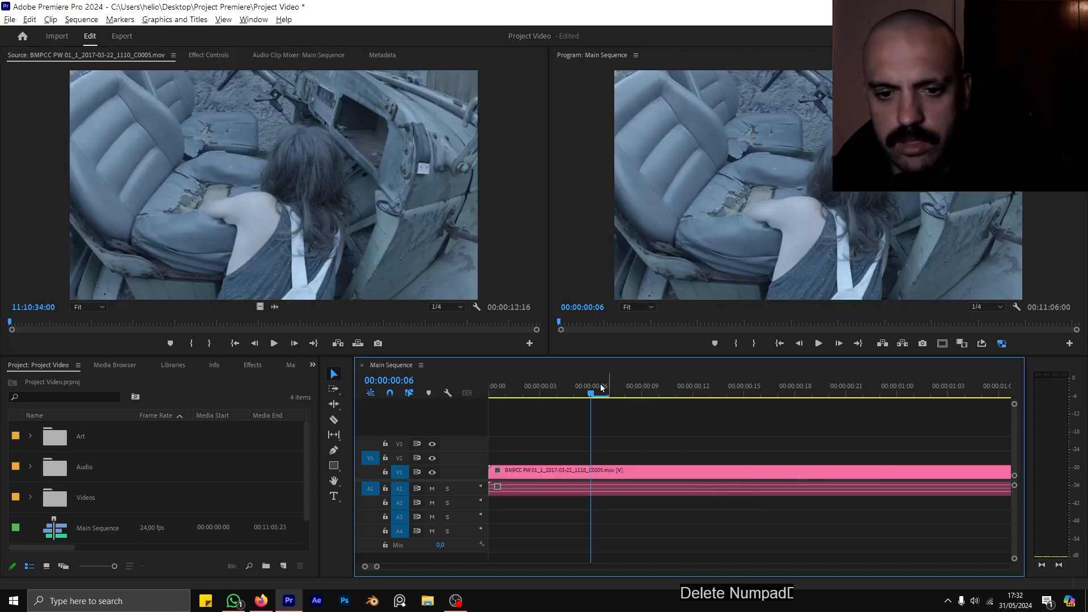
Scrub the playhead through the first clip of Main Sequence to 00:00:08:20 and step by single frames to 00:00:08:22
left_click_drag(601, 387, 557, 389)
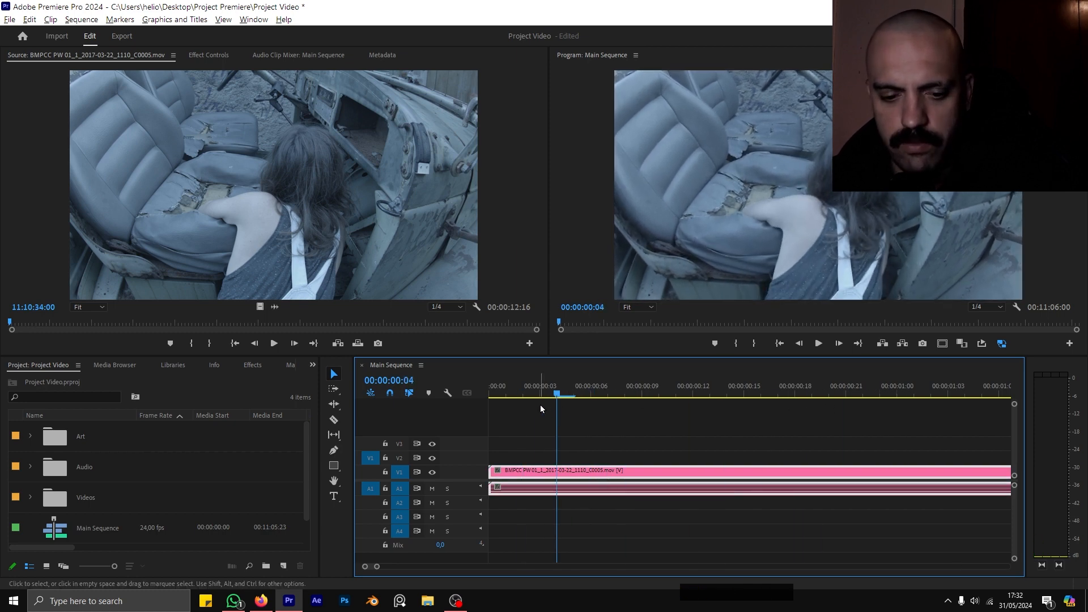
key("minus")
key("minus")
key("minus")
key("minus")
left_click_drag(695, 388, 716, 402)
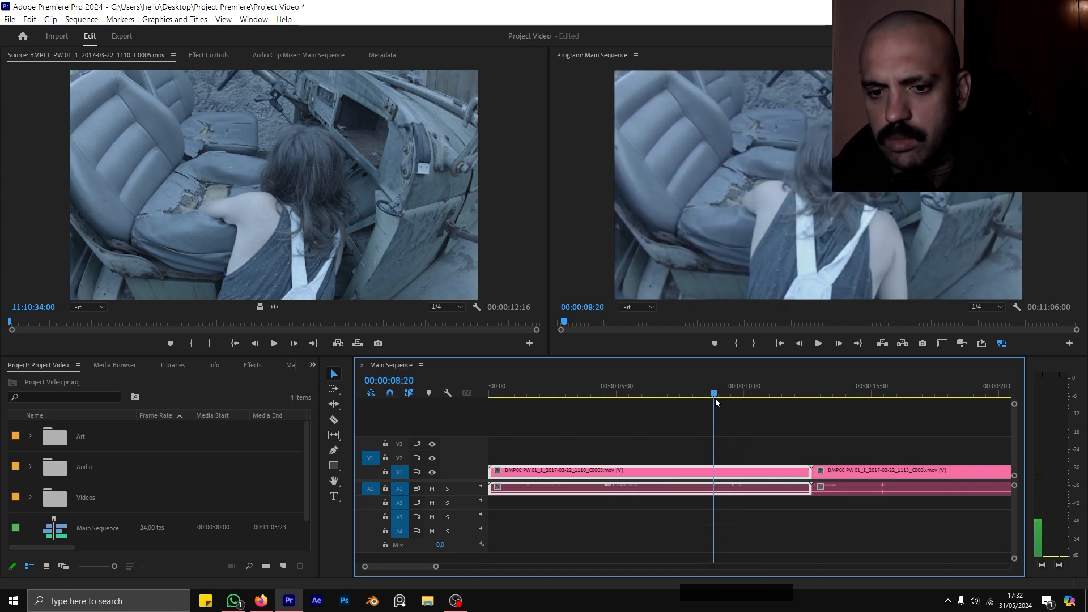
key("Left")
key("Right")
key("Right")
key("Right")
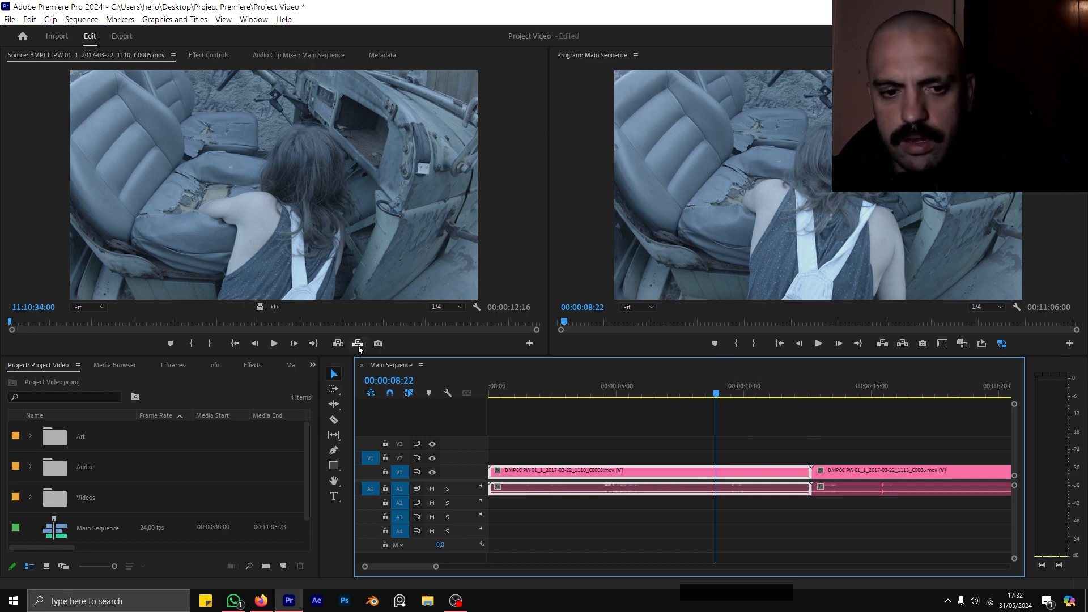
Split the first clip of Main Sequence with the Razor tool at 00:00:08:22 and at 00:00:10:01
left_click(334, 422)
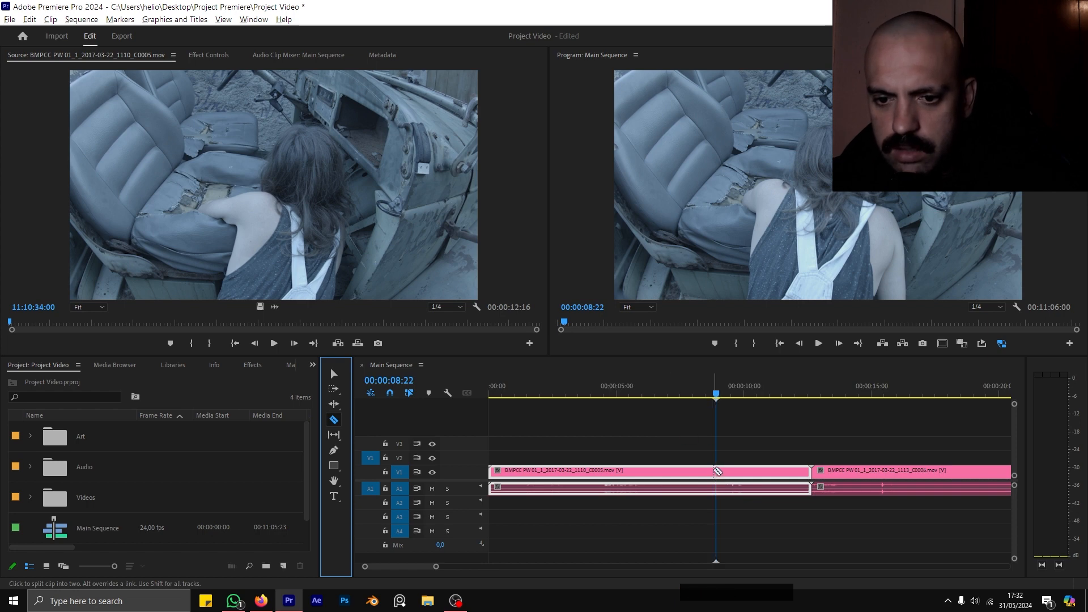
left_click(721, 470)
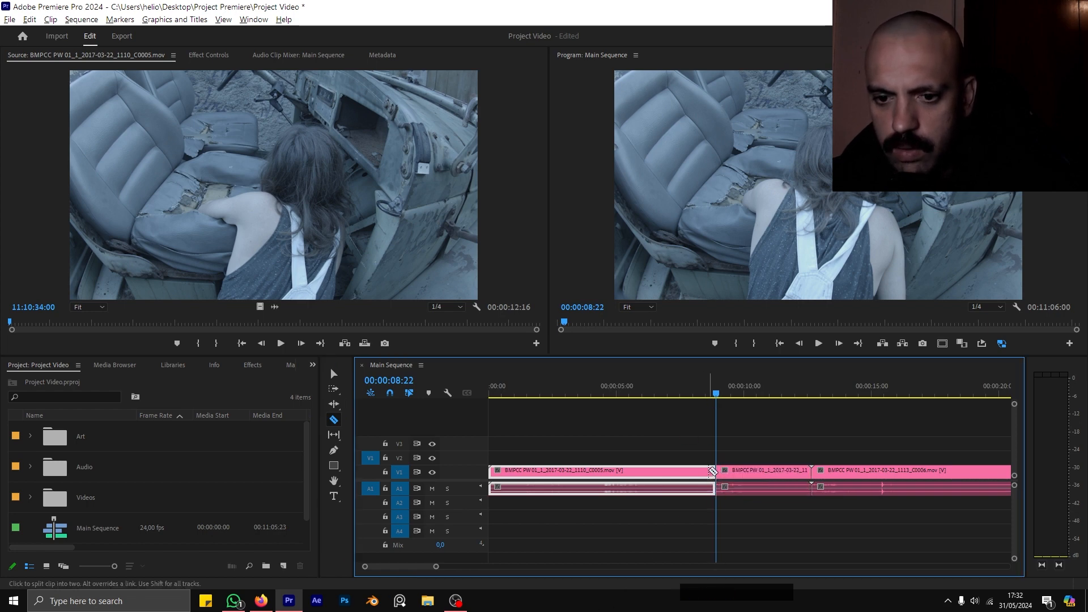
left_click_drag(721, 391, 744, 393)
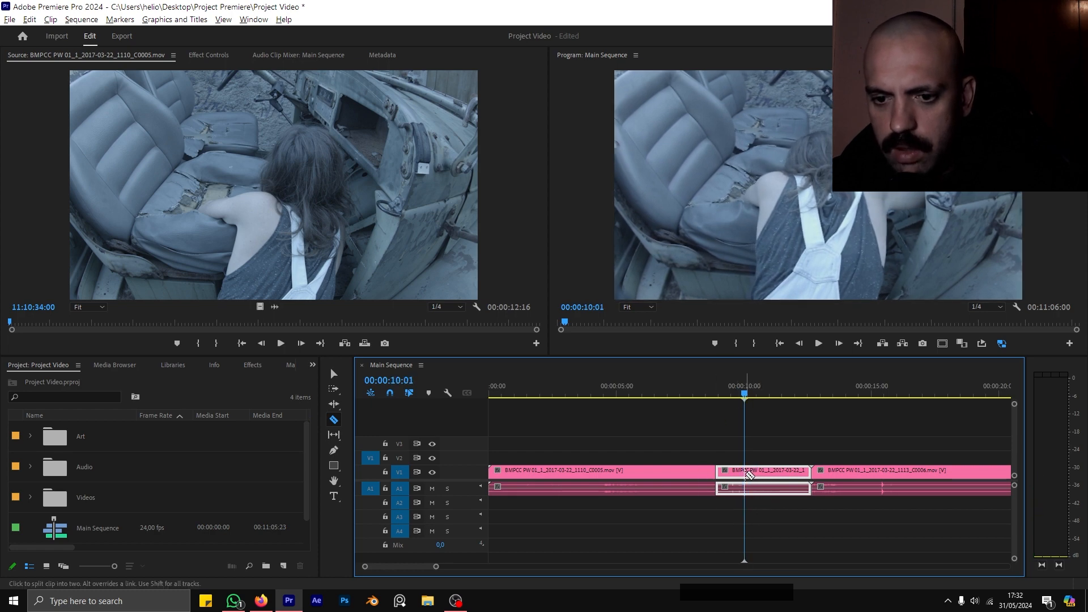
left_click(746, 473)
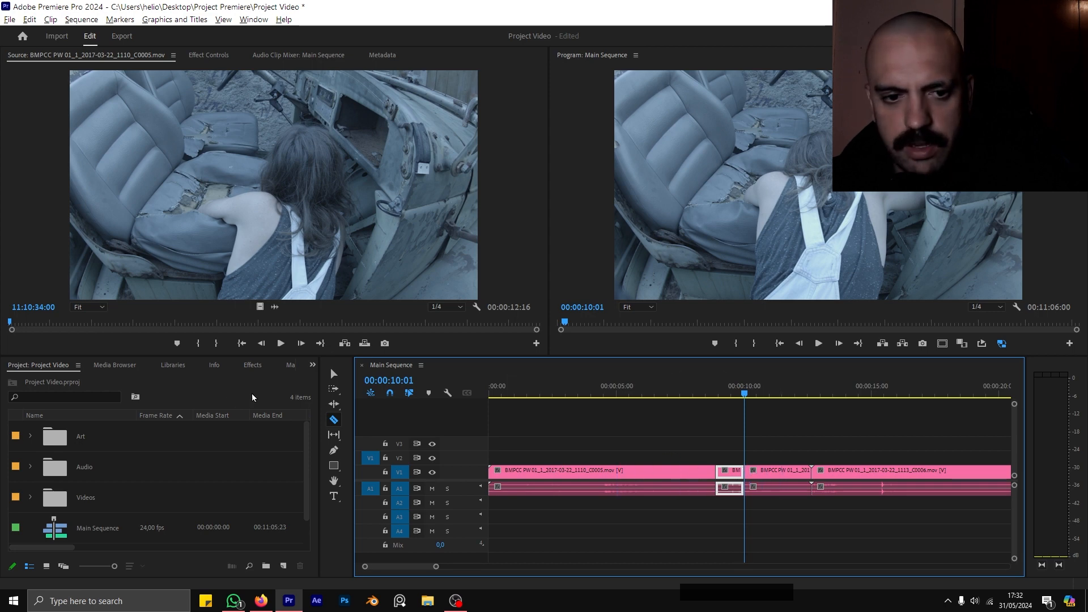
Delete the first clip's pieces before and after its short middle segment, and place the playhead on that segment at 00:00:09:03
left_click(334, 374)
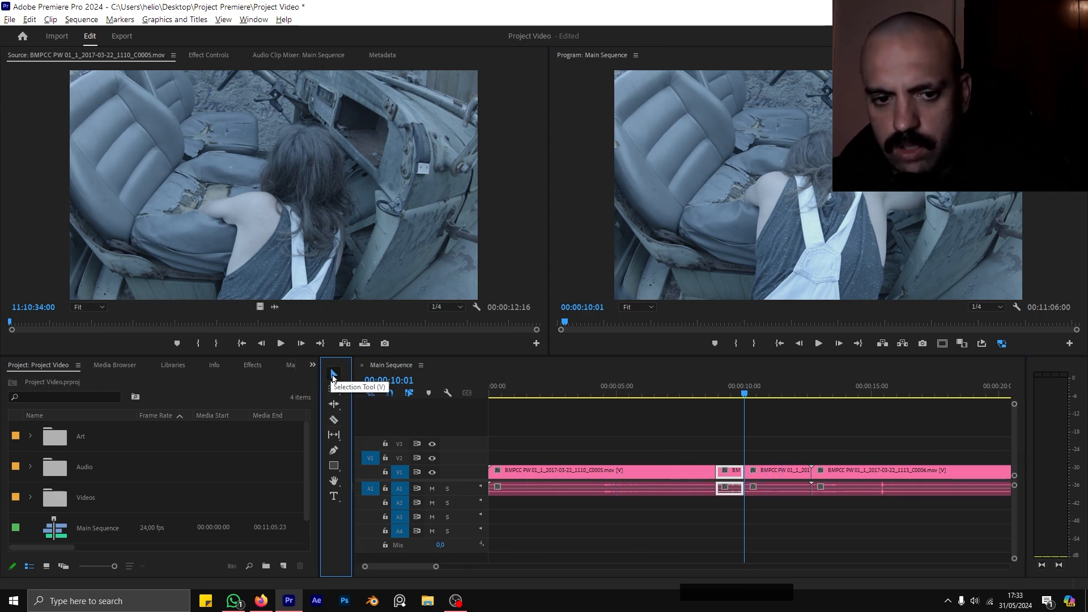
left_click_drag(644, 448, 667, 514)
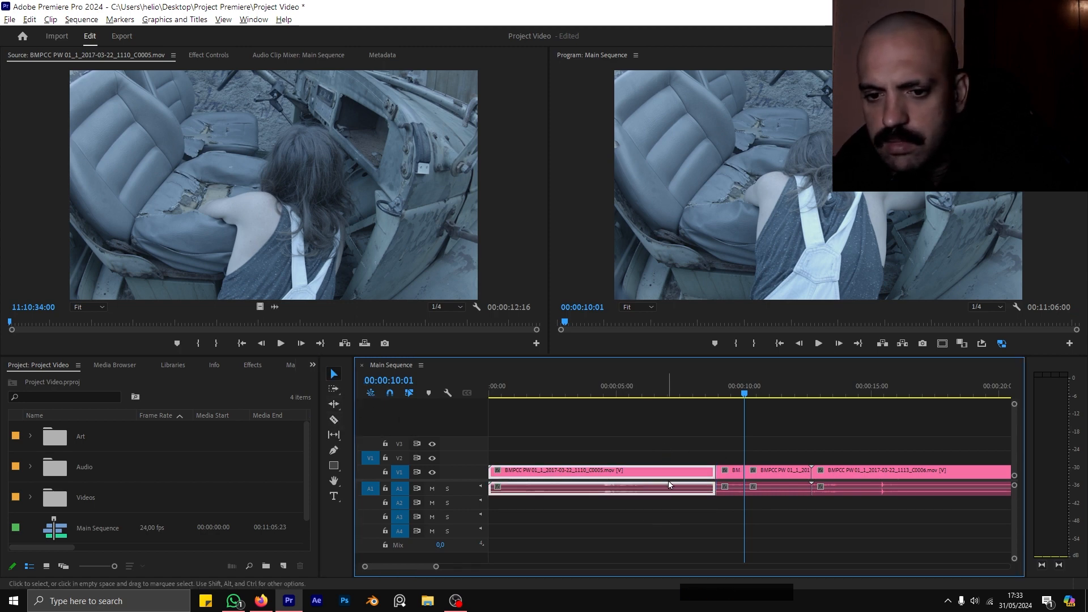
key("Delete")
left_click_drag(786, 435, 749, 504)
key("Delete")
left_click(722, 391)
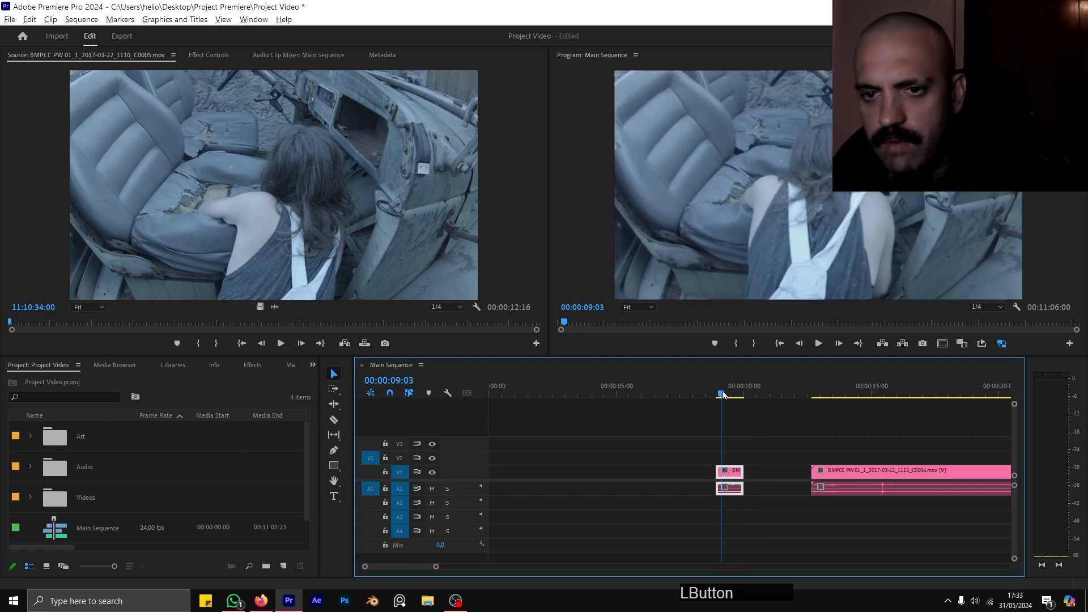
Close the gap before the short segment in Main Sequence, undo the closing, and return the playhead to 00:00:09:07
left_click_drag(668, 441, 440, 471)
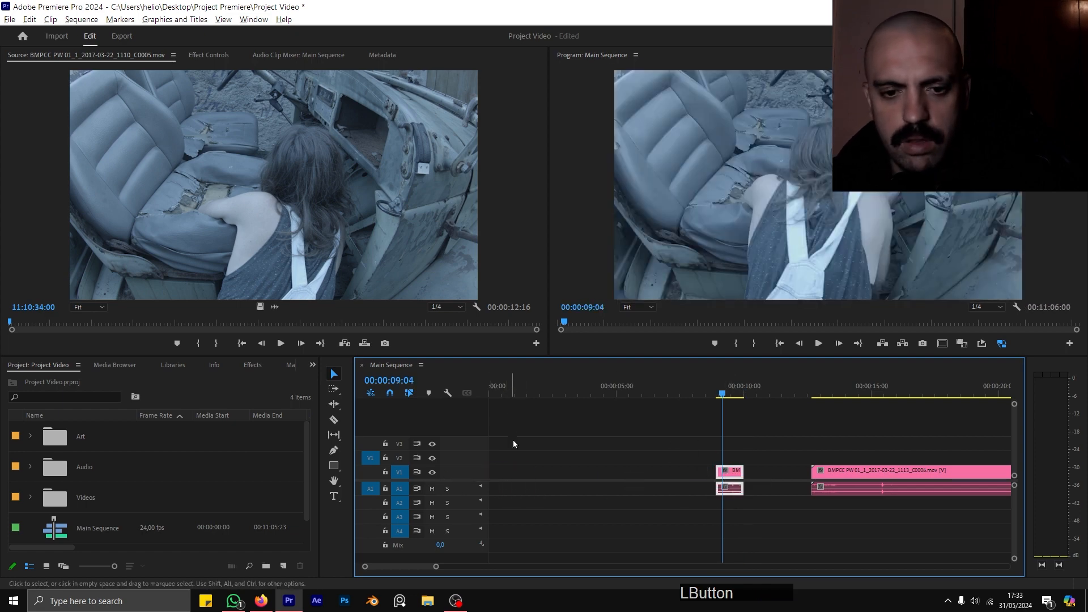
left_click(635, 472)
key("Delete")
left_click(502, 387)
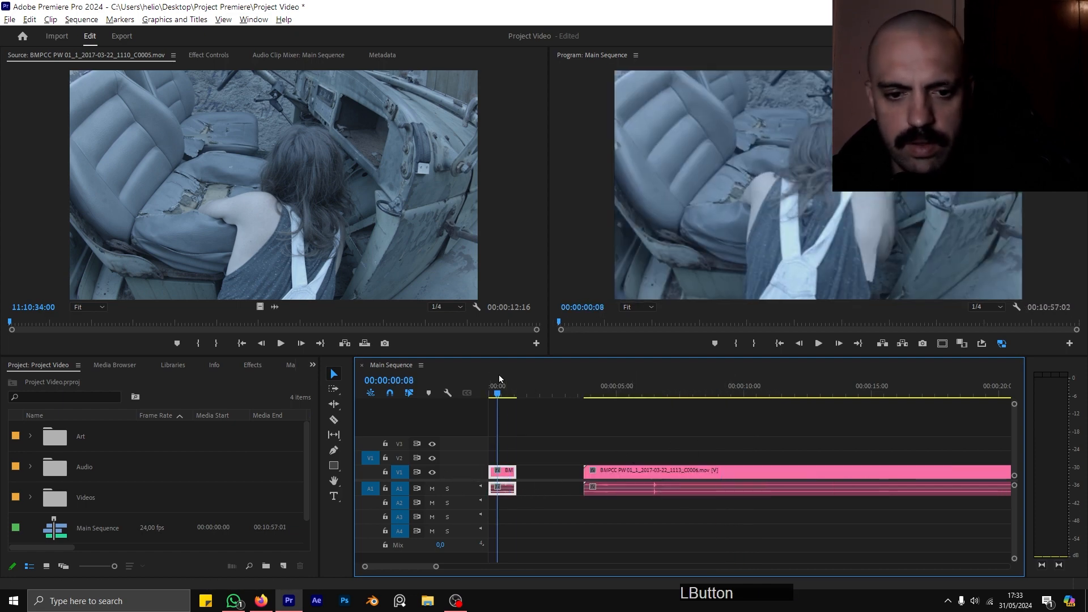
key("ctrl+z")
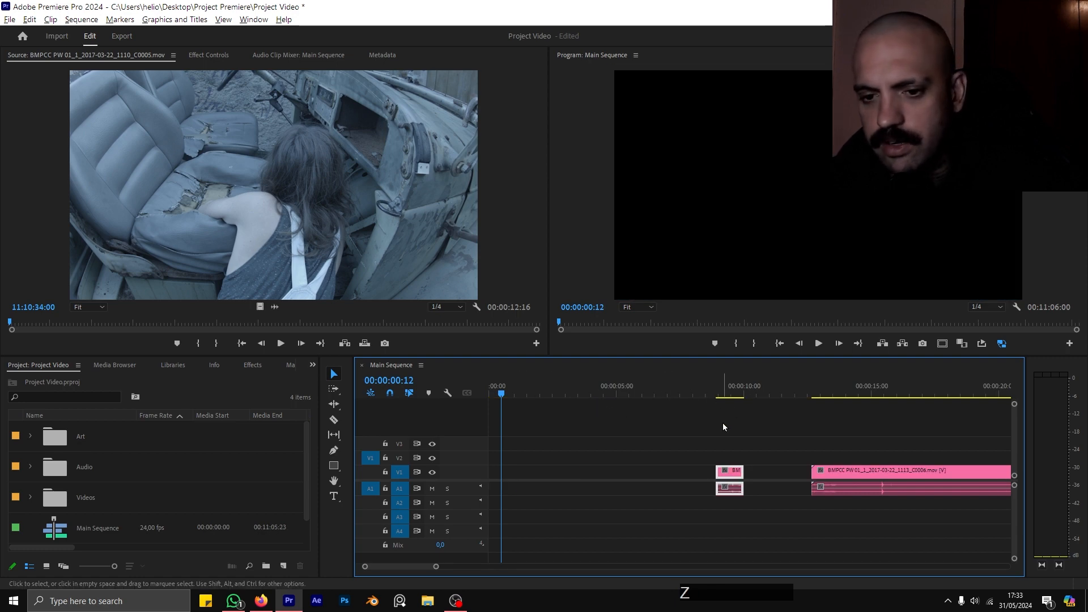
left_click(726, 385)
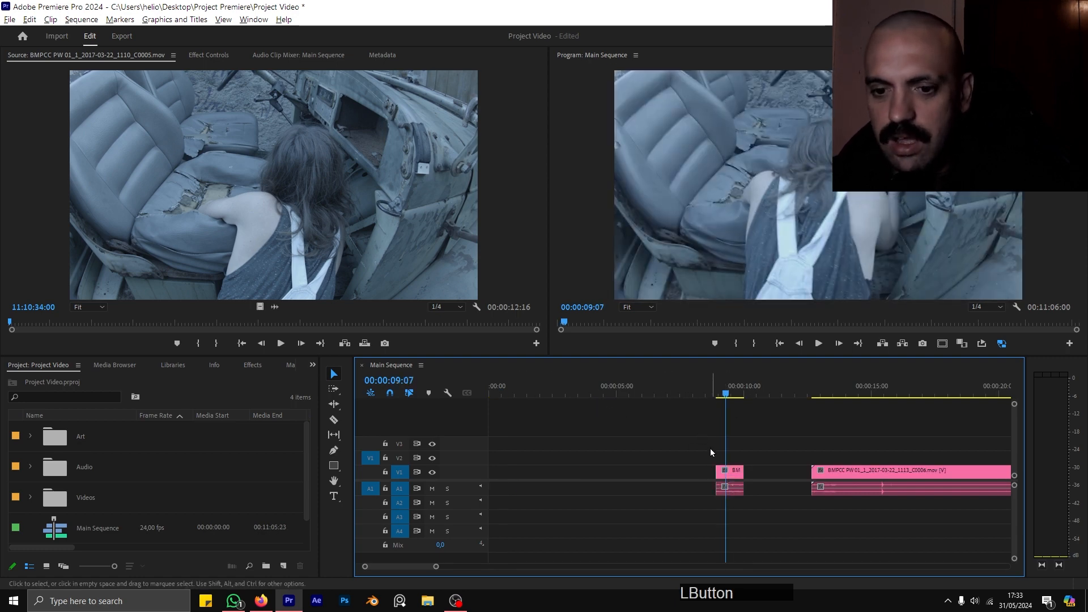
Shift the short segment slightly later and delete the gap before it so it starts Main Sequence
key("minus")
key("minus")
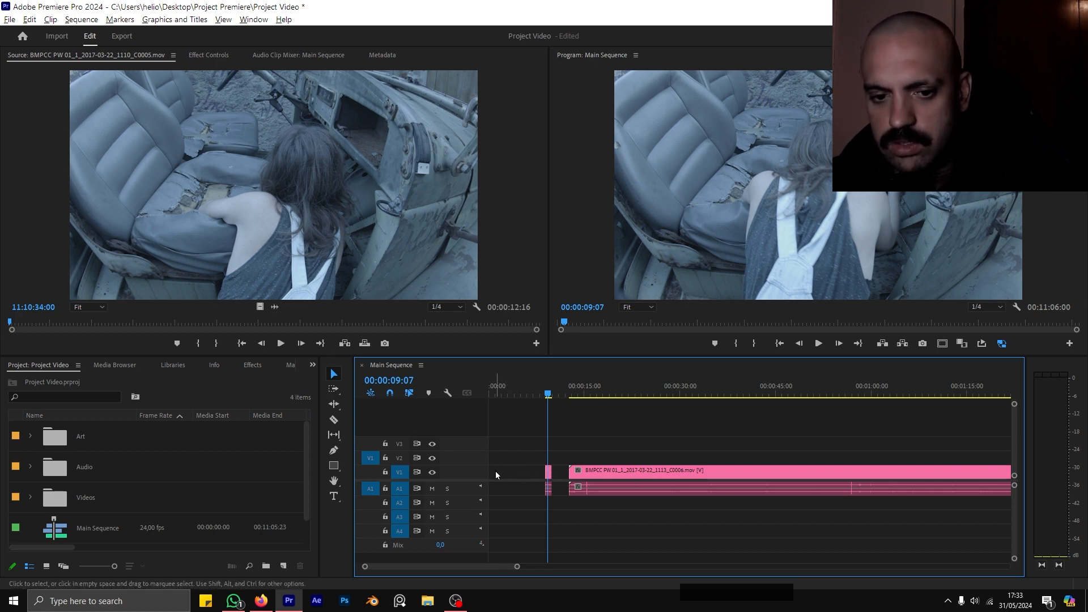
mouse_move(547, 472)
left_mouse_down()
mouse_move(476, 480)
mouse_move(550, 481)
left_mouse_up()
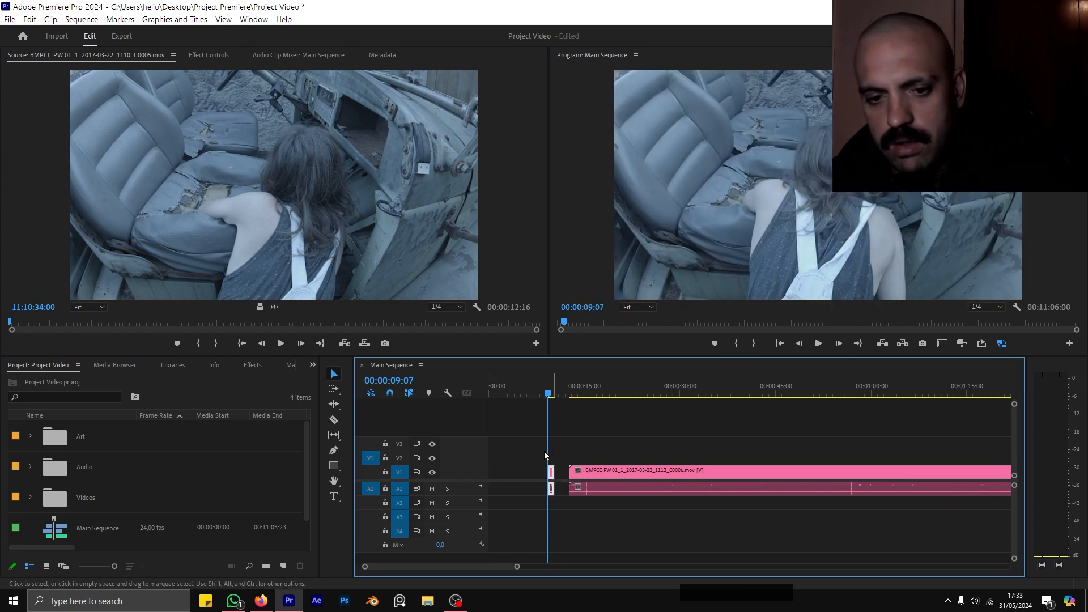
left_click(508, 477)
key("Delete")
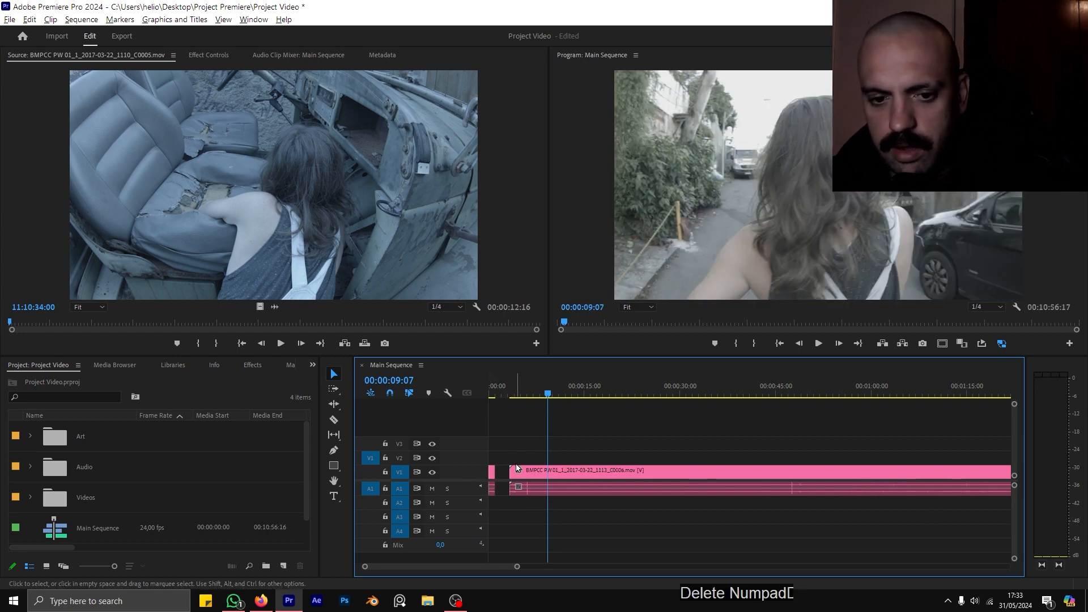
Split the long 1113_C0006 clip at 00:01:15:12 and again a few seconds further on
key("minus")
key("minus")
key("minus")
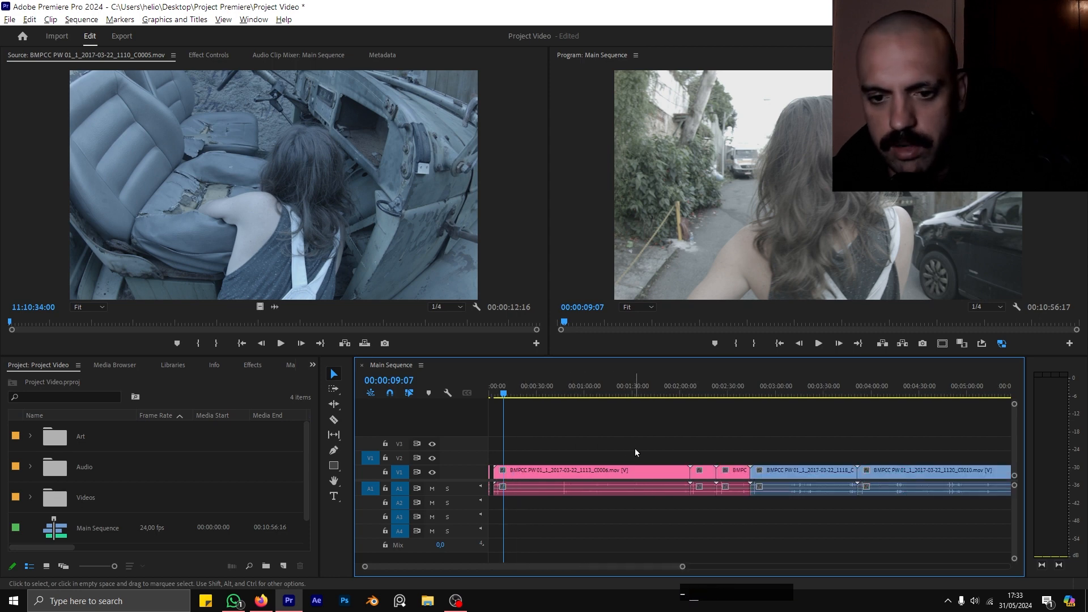
key("equal")
mouse_move(621, 390)
left_mouse_down()
mouse_move(595, 388)
mouse_move(636, 388)
mouse_move(616, 388)
left_mouse_up()
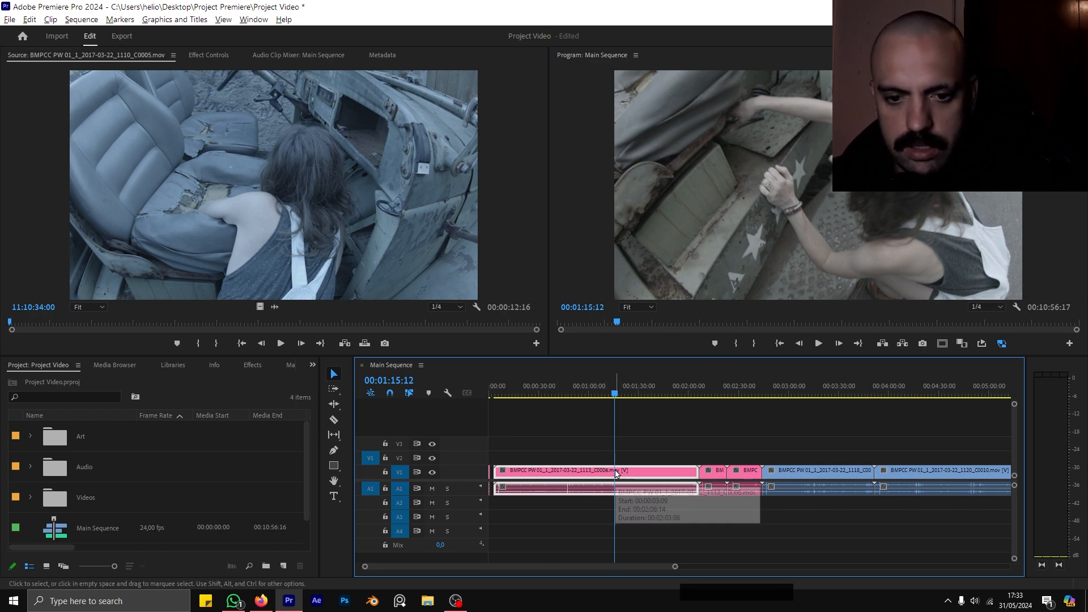
key("c")
left_click(615, 473)
key("v")
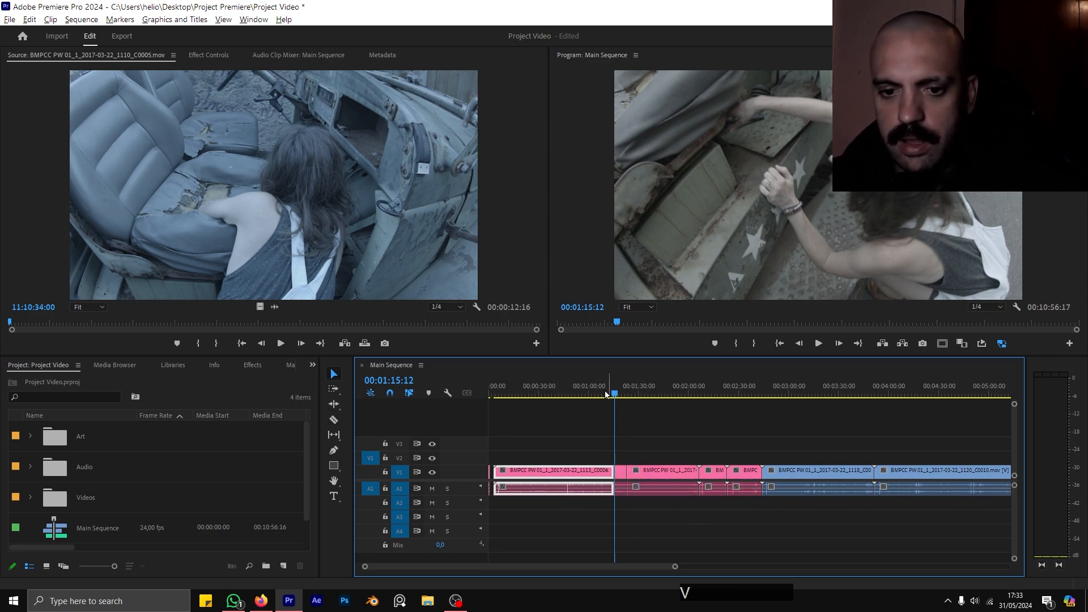
Delete the 1113_C0006 clip's pieces before and after its short middle segment
left_click(567, 473)
key("Delete")
left_click(652, 471)
key("Delete")
Find a moment in the first blue clip and split it at 00:03:04:15 and again a few seconds further on
left_click_drag(699, 395, 795, 395)
key("space")
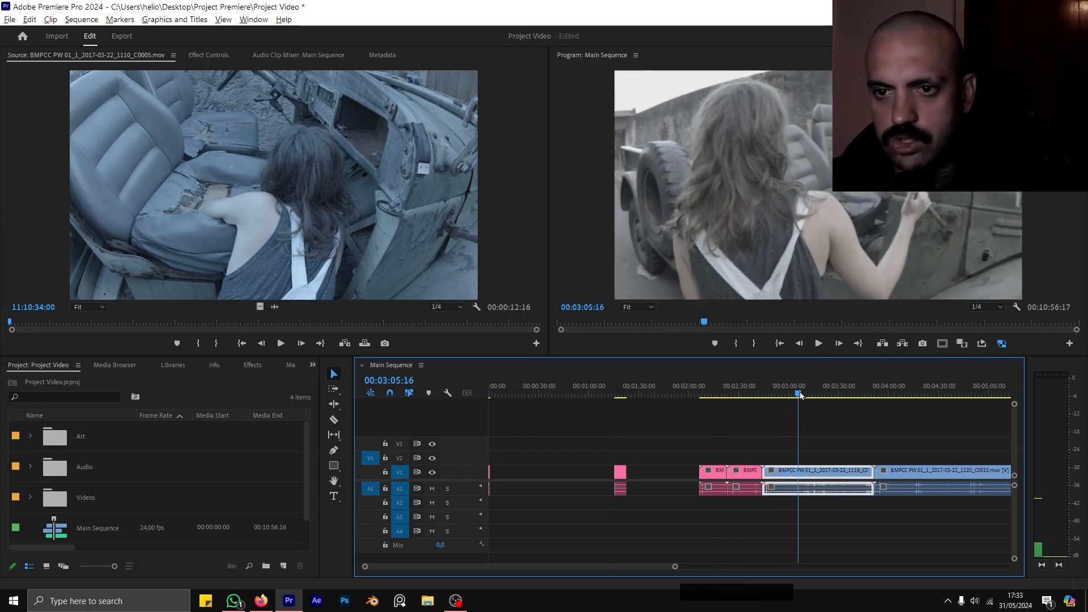
key("c")
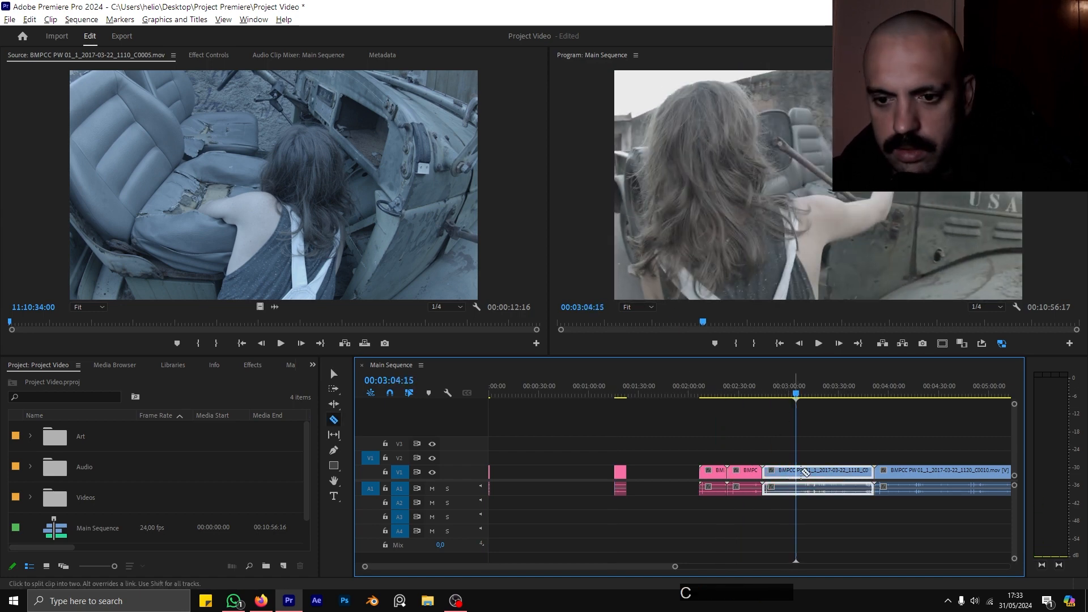
left_click(799, 471)
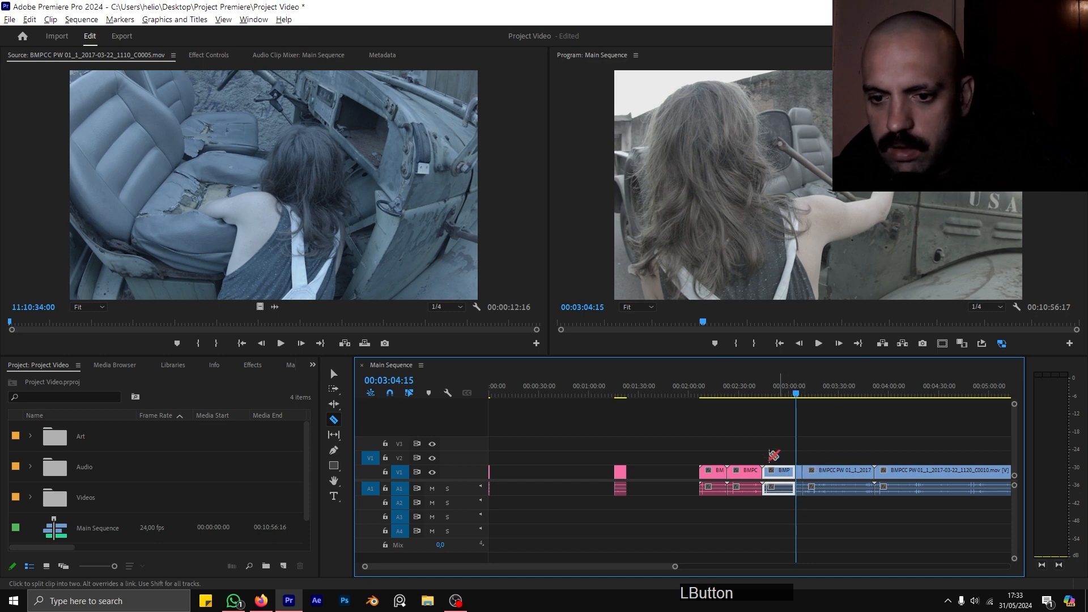
Delete all the clips around the short blue segment at 00:03:04:15, including everything through the end of Main Sequence
key("v")
left_click_drag(708, 443, 776, 497)
key("Delete")
left_click_drag(828, 450, 892, 494)
key("Delete")
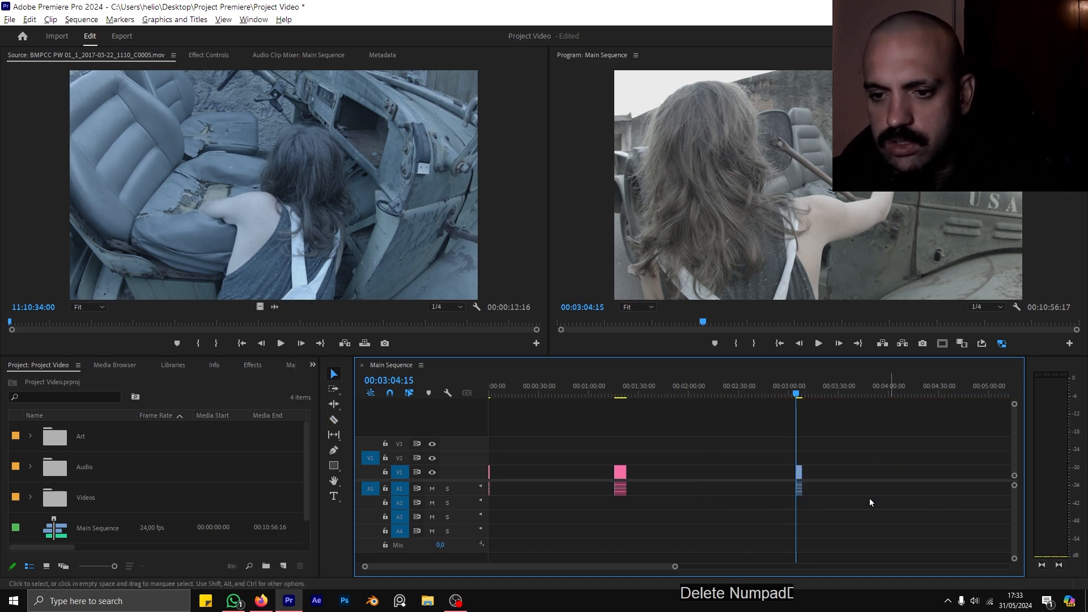
scroll(750, 475, "down", 2)
left_click_drag(812, 453, 624, 499)
key("Delete")
Return the playhead to 00:00:00:00 and close the gaps between the three remaining segments
key("equal")
key("equal")
left_click_drag(557, 393, 327, 402)
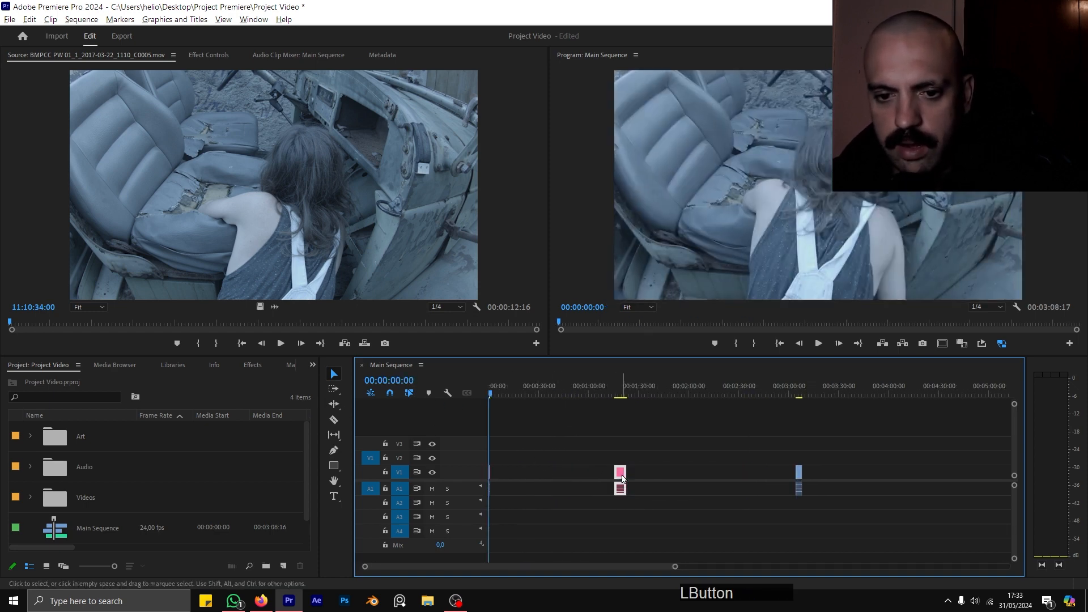
left_click_drag(622, 478, 507, 480)
left_click(615, 475)
key("Delete")
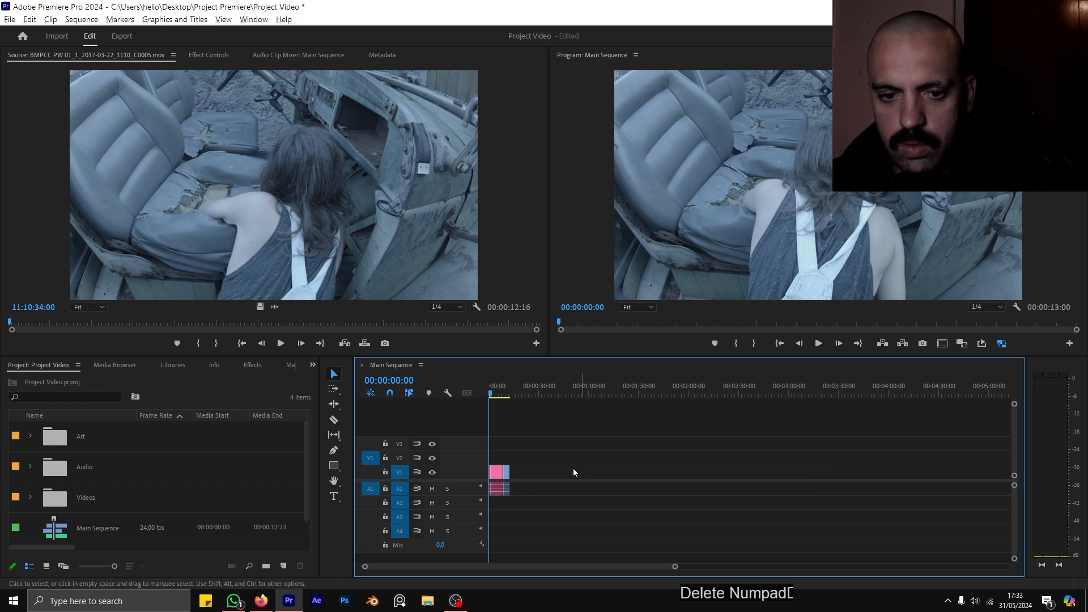
Spread the segments apart by moving the blue clip to about 00:00:30 and the second pink clip to about 00:00:06
key("equal")
key("equal")
key("equal")
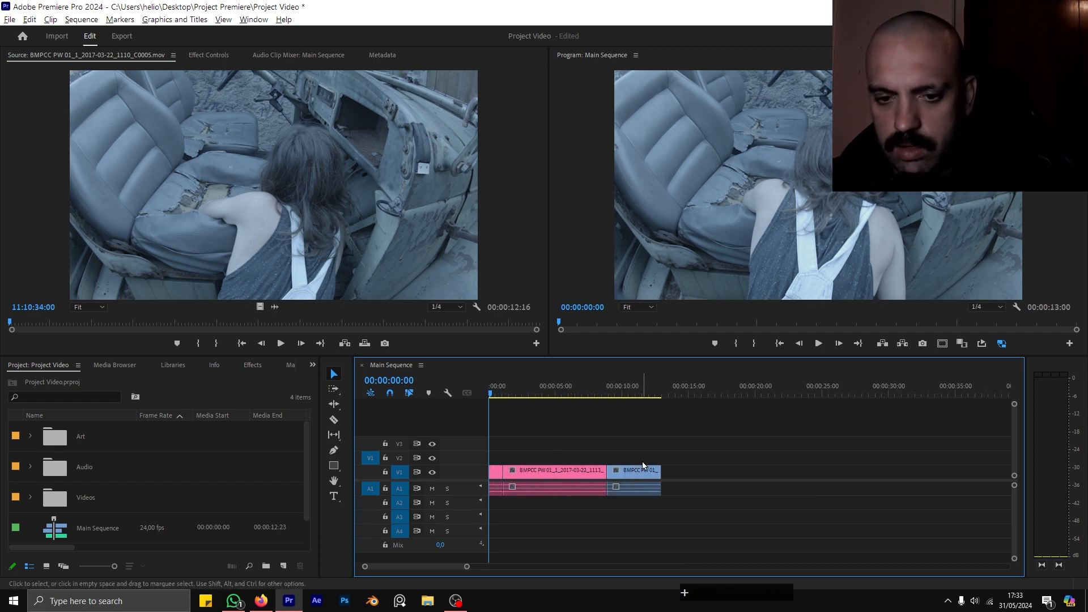
left_click_drag(632, 471, 923, 472)
left_click_drag(574, 471, 620, 472)
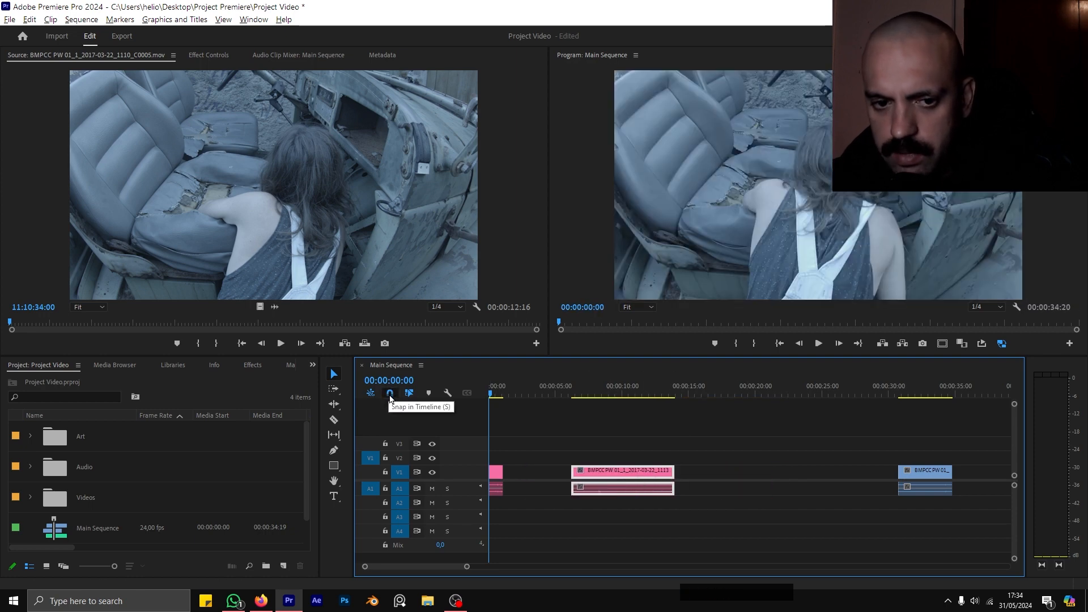
Turn off timeline snapping, try lengthening the first clip and placing the second against it, and undo these edits
left_click(390, 394)
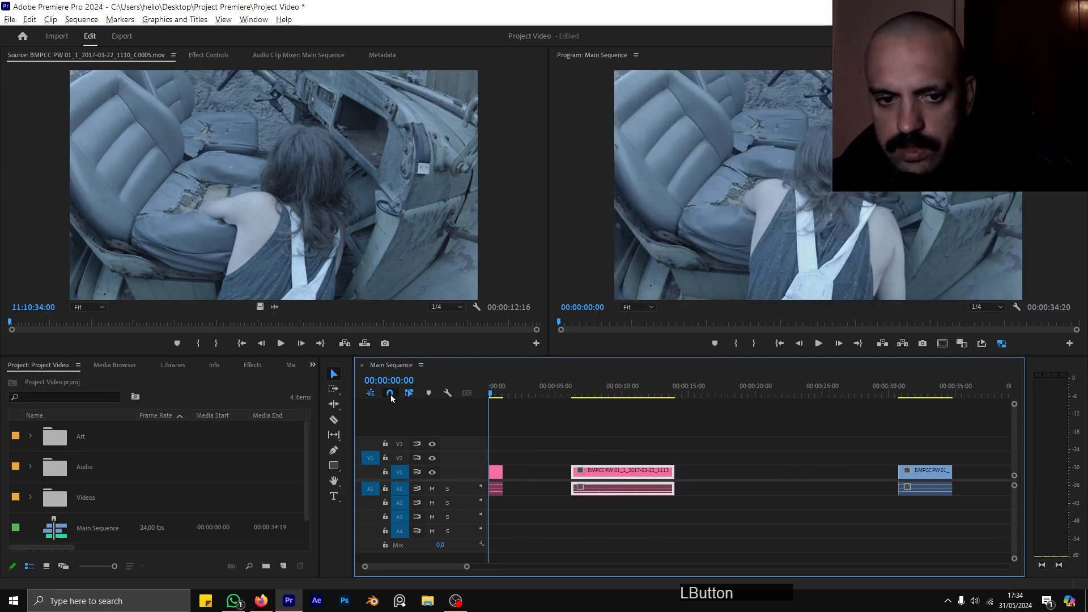
mouse_move(502, 471)
left_mouse_down()
mouse_move(566, 471)
mouse_move(519, 470)
left_mouse_up()
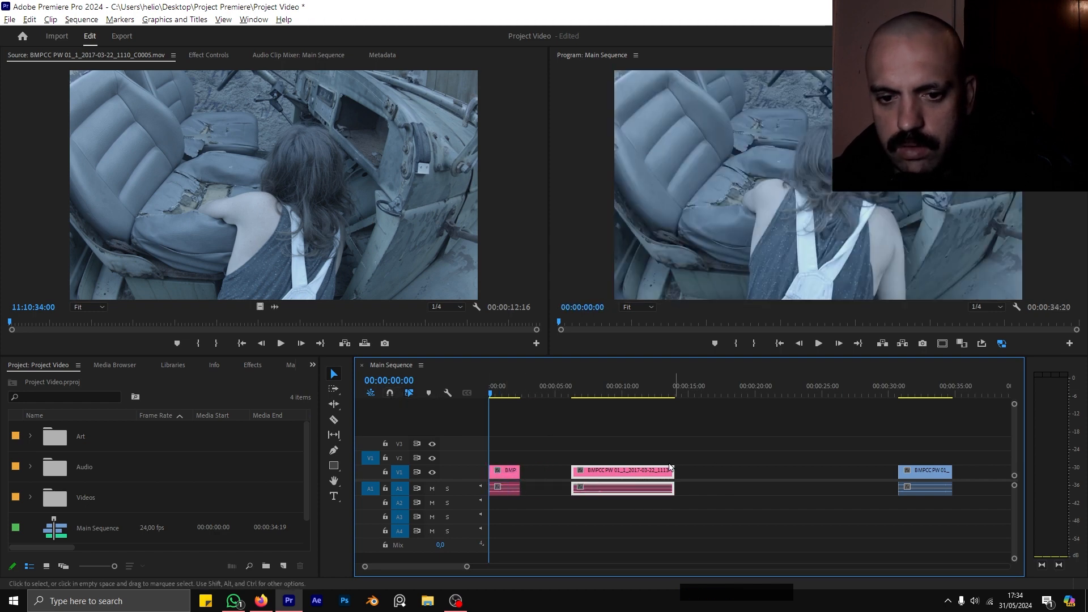
left_click_drag(634, 474, 564, 474)
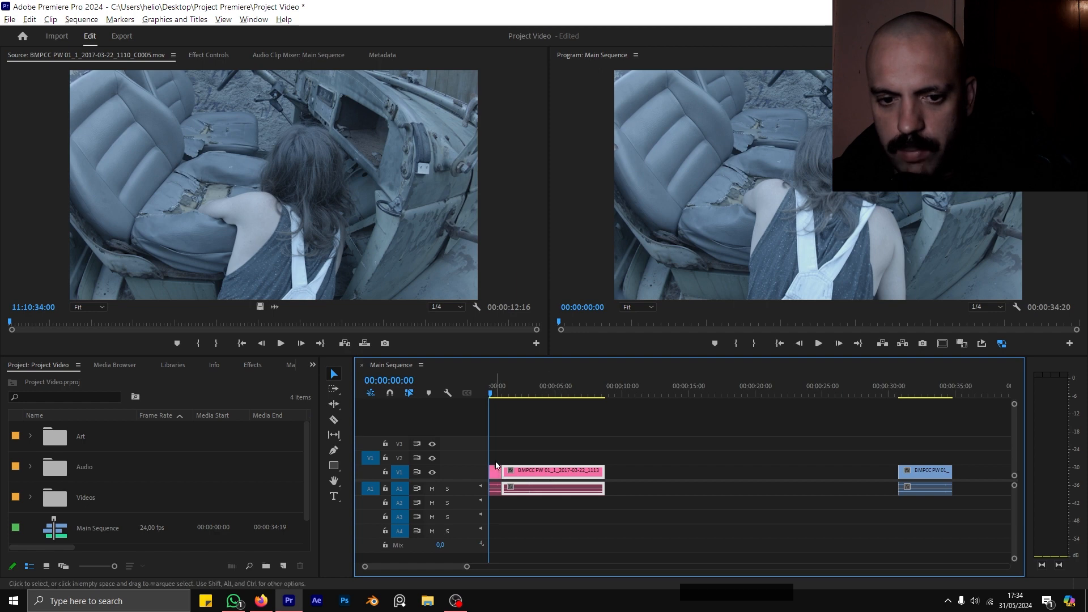
key("ctrl+z")
key("ctrl+z")
key("ctrl+z")
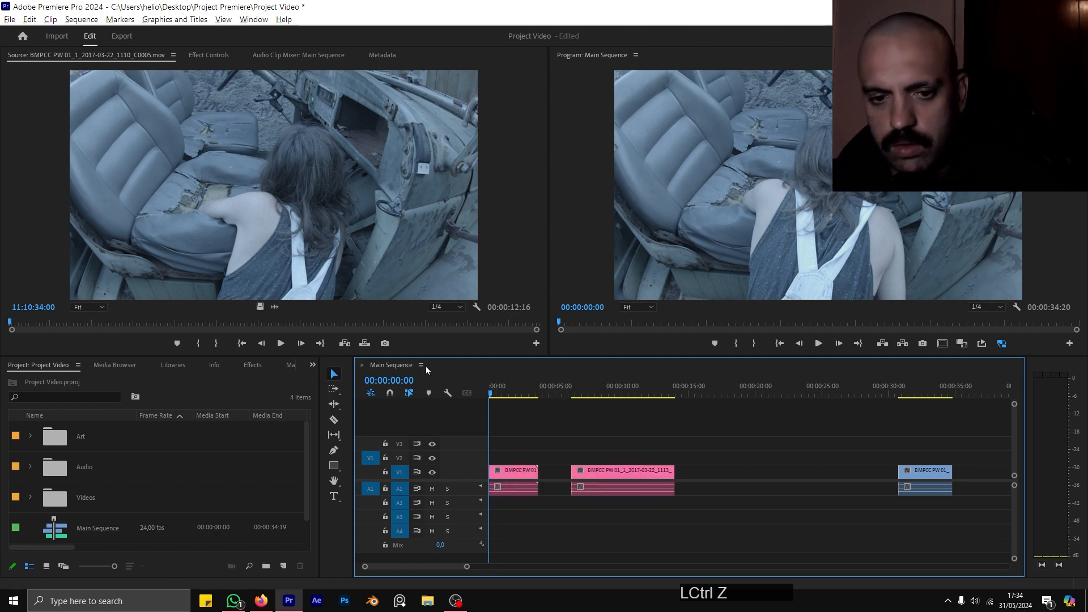
With timeline snapping turned back on, snap the second clip to the first clip's end and move the last clip to about 00:00:23
left_click(390, 393)
left_click_drag(630, 477, 562, 479)
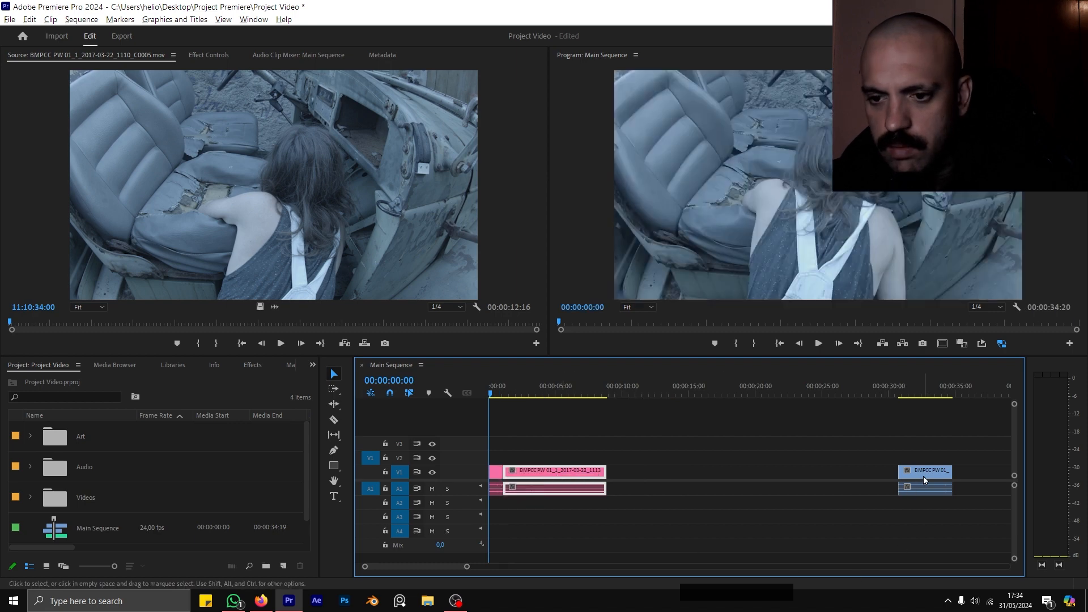
left_click_drag(926, 478, 816, 472)
Delete the gap before the last clip of Main Sequence, and pull that clip away again to about 00:00:23
left_click(689, 474)
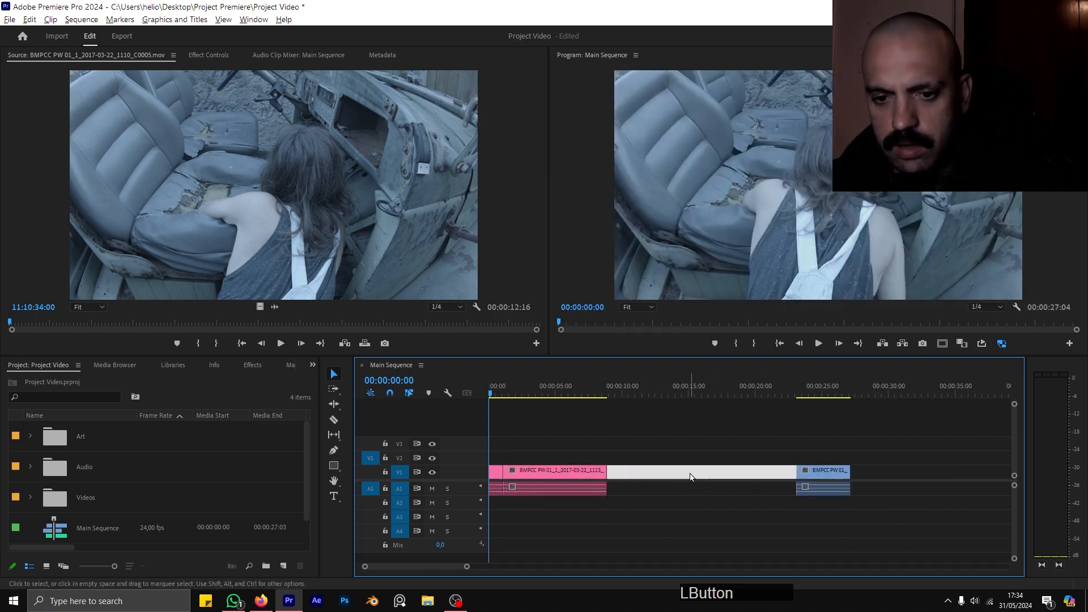
key("Delete")
left_click_drag(638, 471, 830, 477)
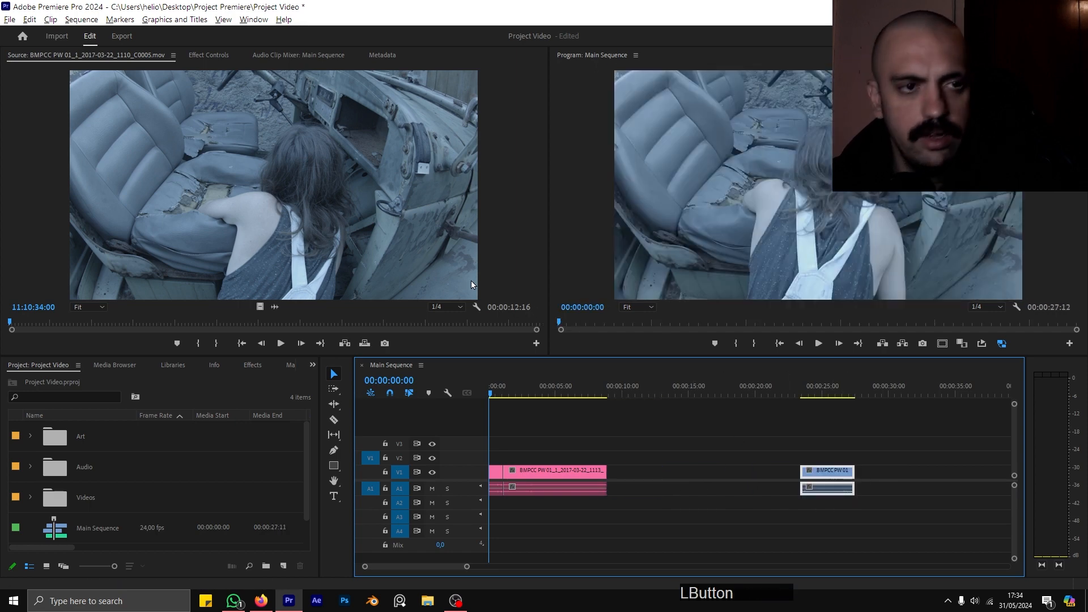
Select all clips in Main Sequence and close the gap before the last clip with Close Gap
left_click(91, 21)
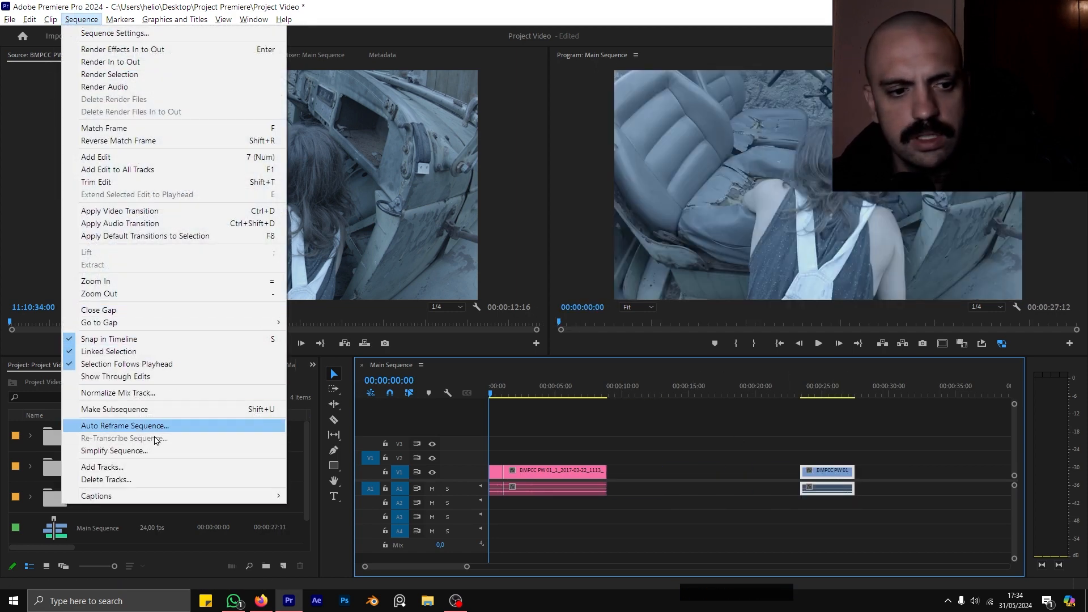
left_click(99, 310)
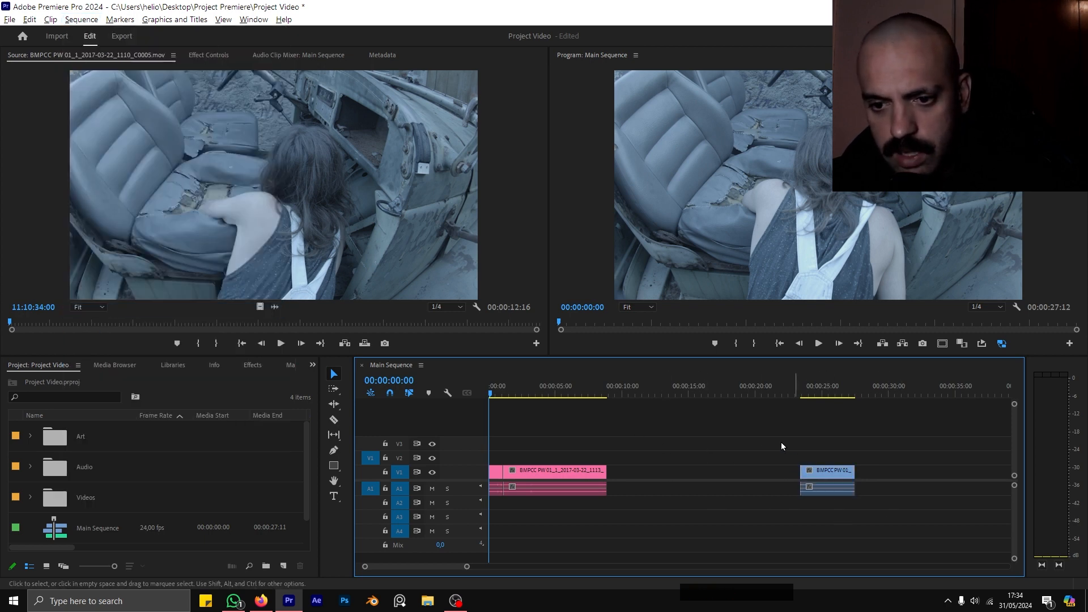
key("ctrl+a")
left_click(81, 19)
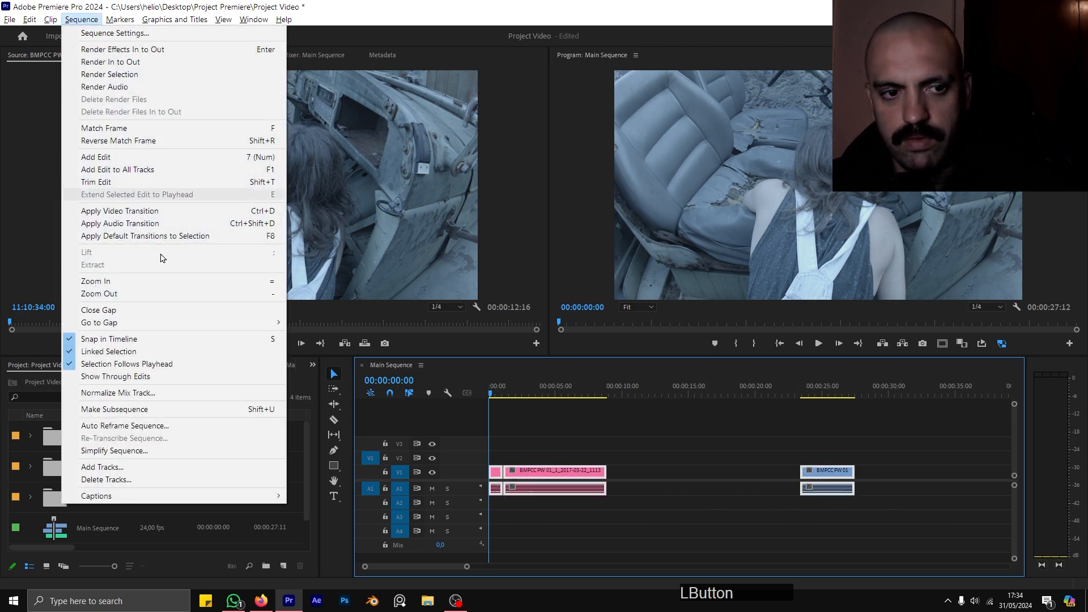
left_click(102, 310)
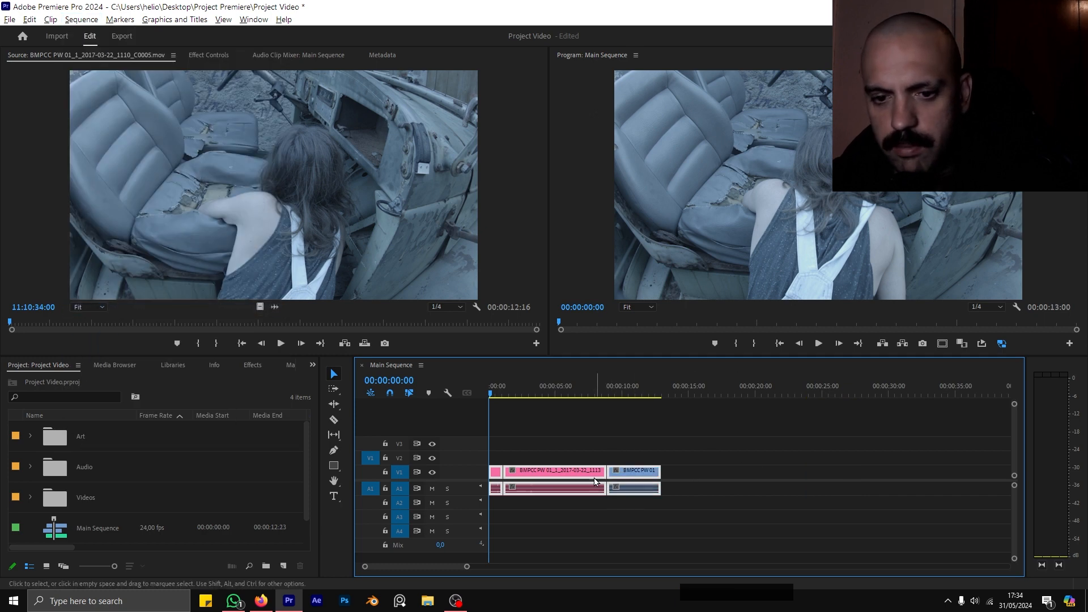
left_click(705, 431)
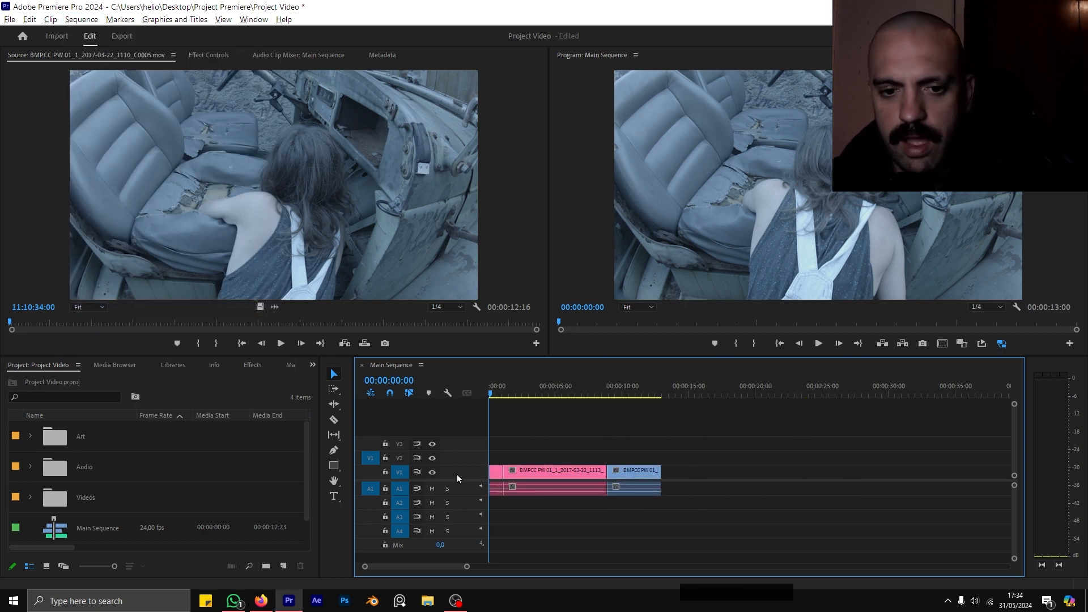
Play back the joined clips from the beginning of Main Sequence to about 00:00:03
key("equal")
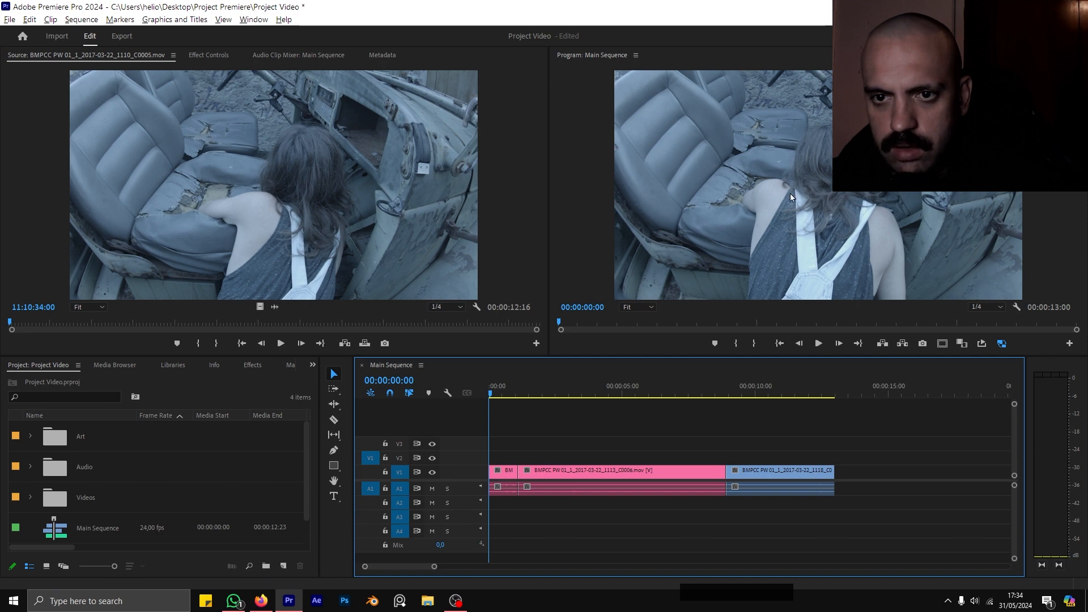
mouse_move(491, 394)
left_mouse_down()
mouse_move(748, 406)
mouse_move(492, 385)
left_mouse_up()
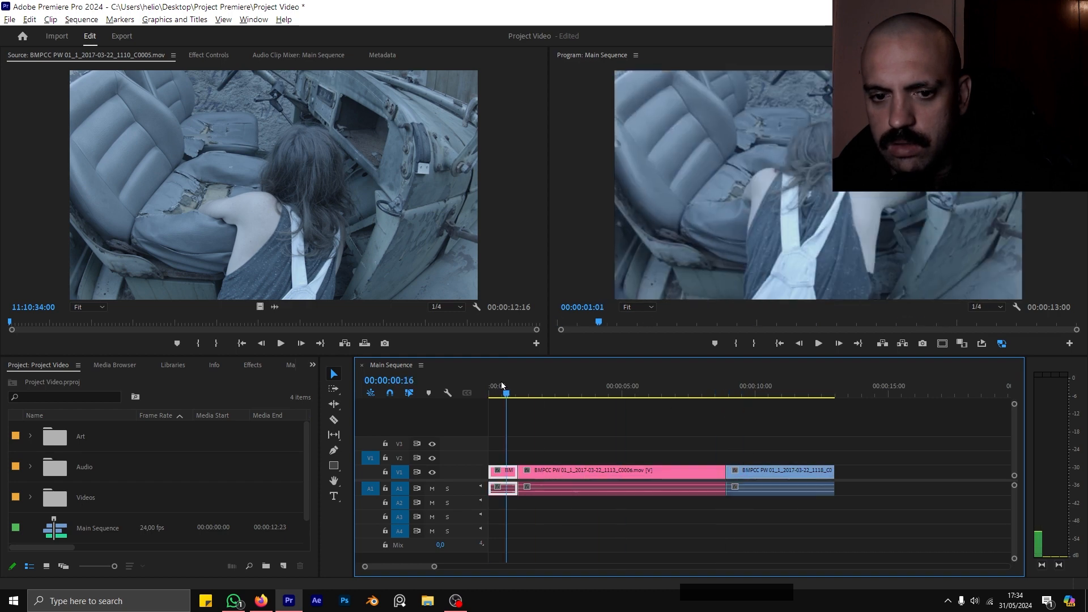
key("space")
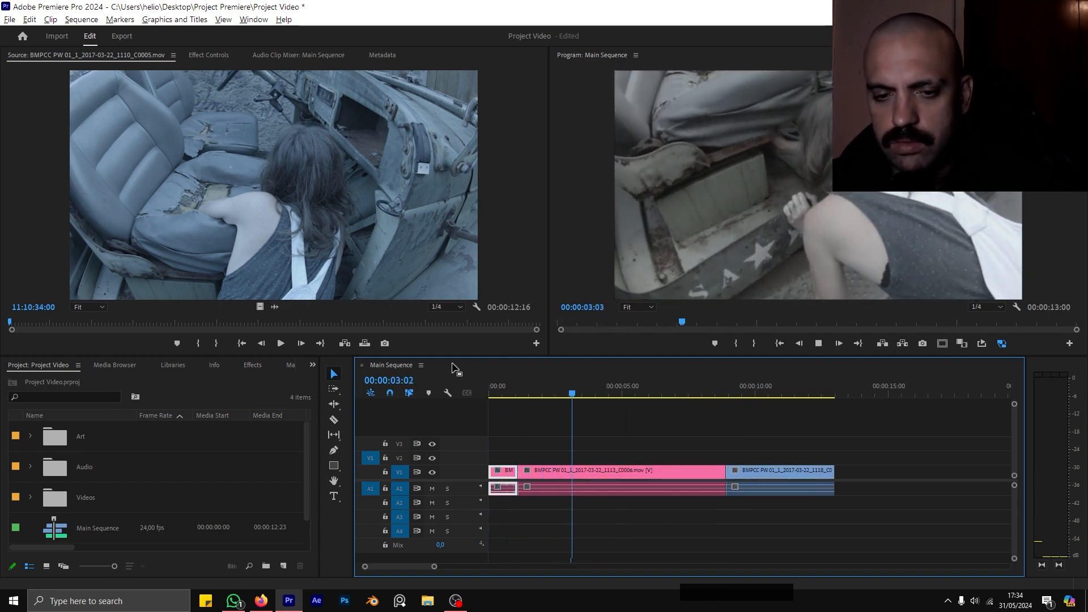
key("space")
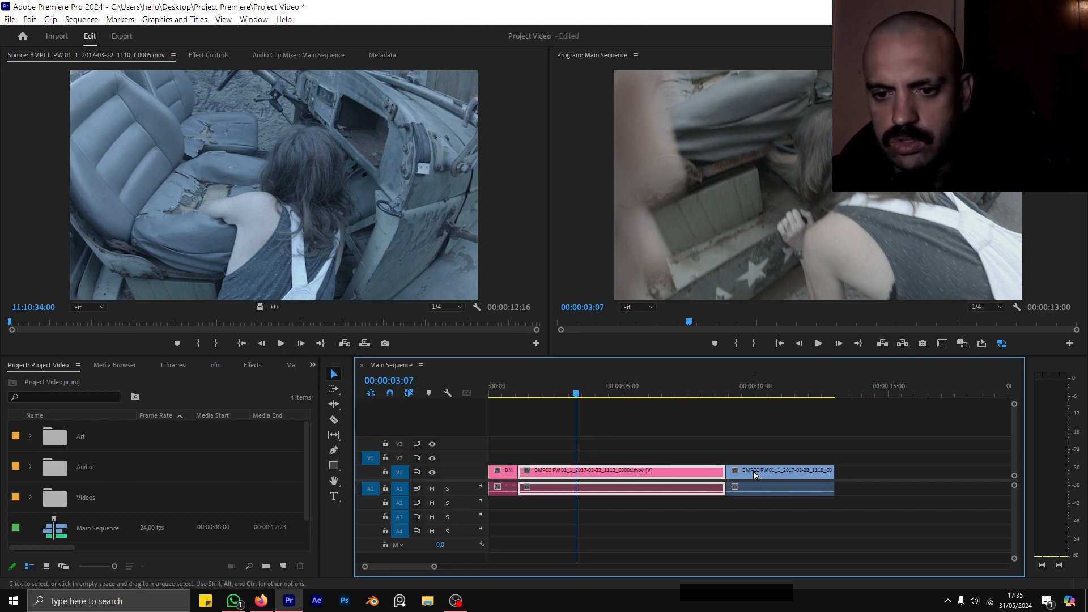
Stack the blue clip on V2 over the long pink clip from about 00:00:04:10 and set its scale to 63
left_click_drag(753, 475, 640, 462)
left_click_drag(578, 391, 611, 387)
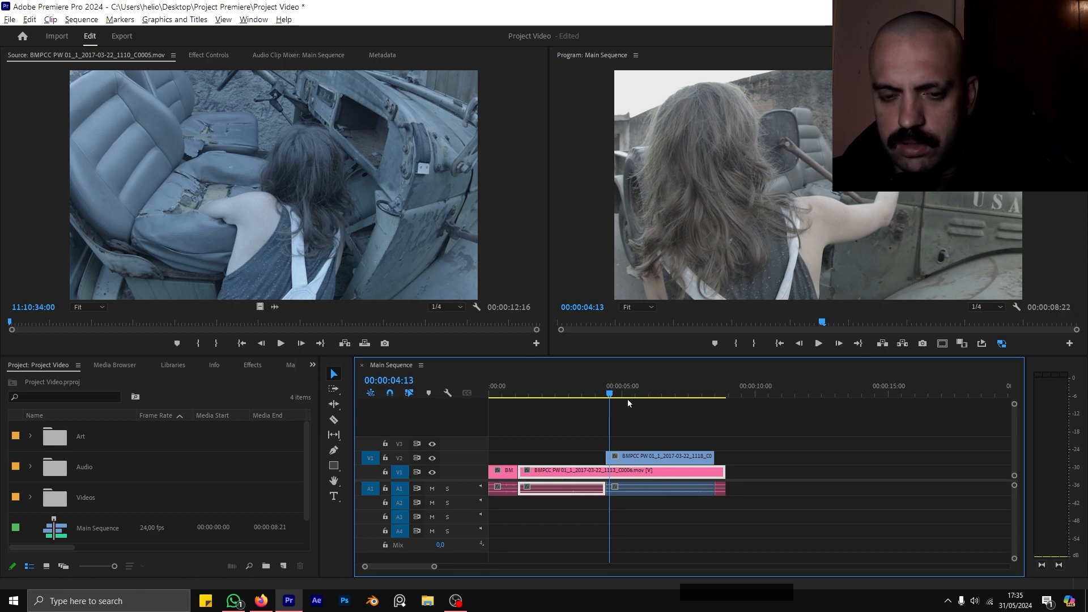
left_click(661, 457)
left_click(208, 55)
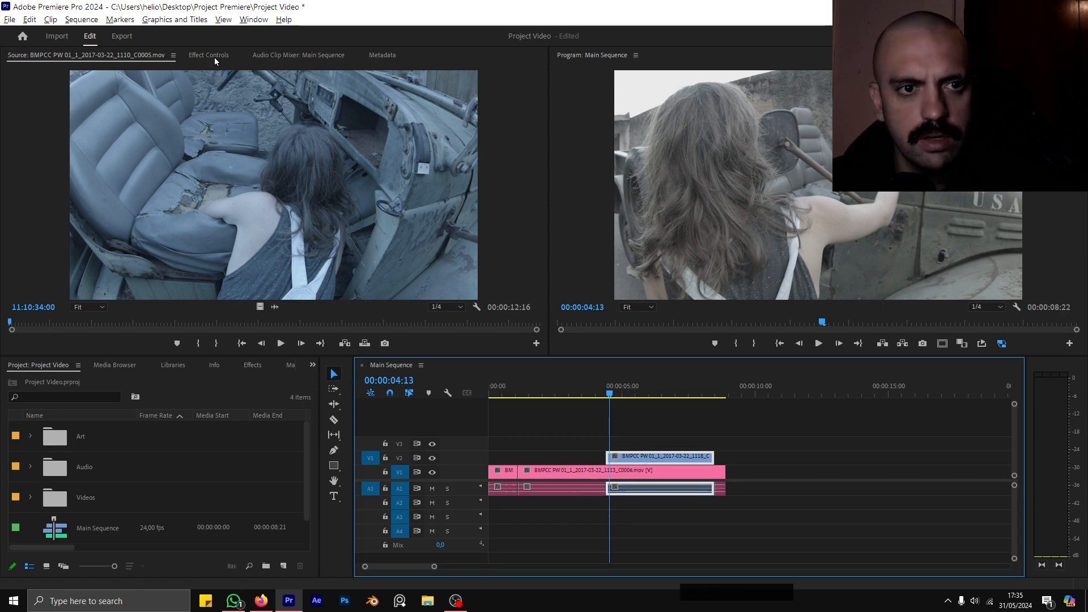
left_click_drag(211, 125, 191, 125)
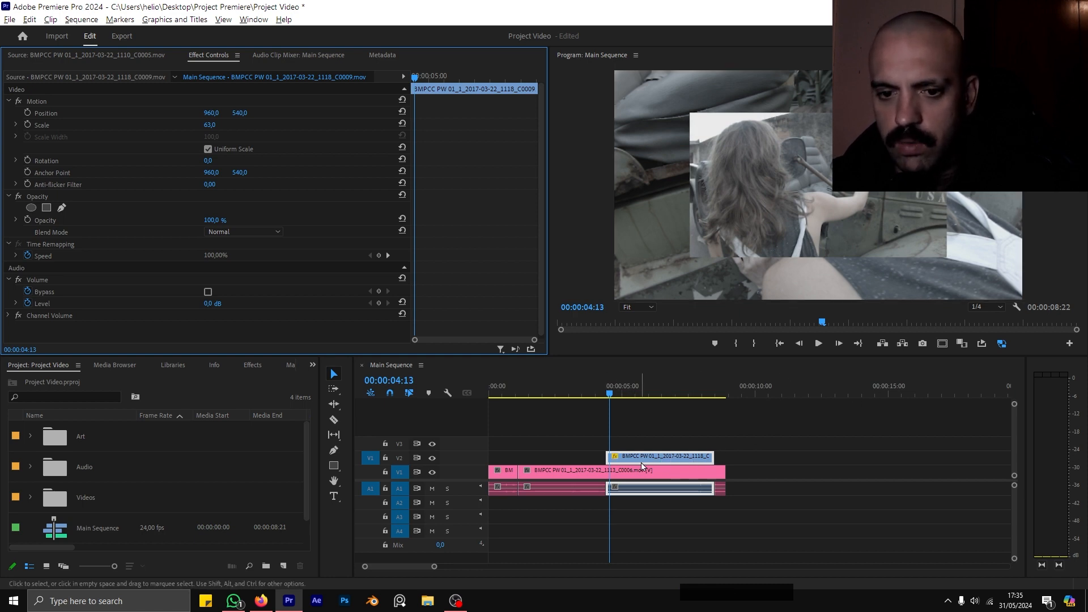
Move the long pink clip up to V3 above the blue clip and set its scale to 25
left_click_drag(623, 470, 630, 365)
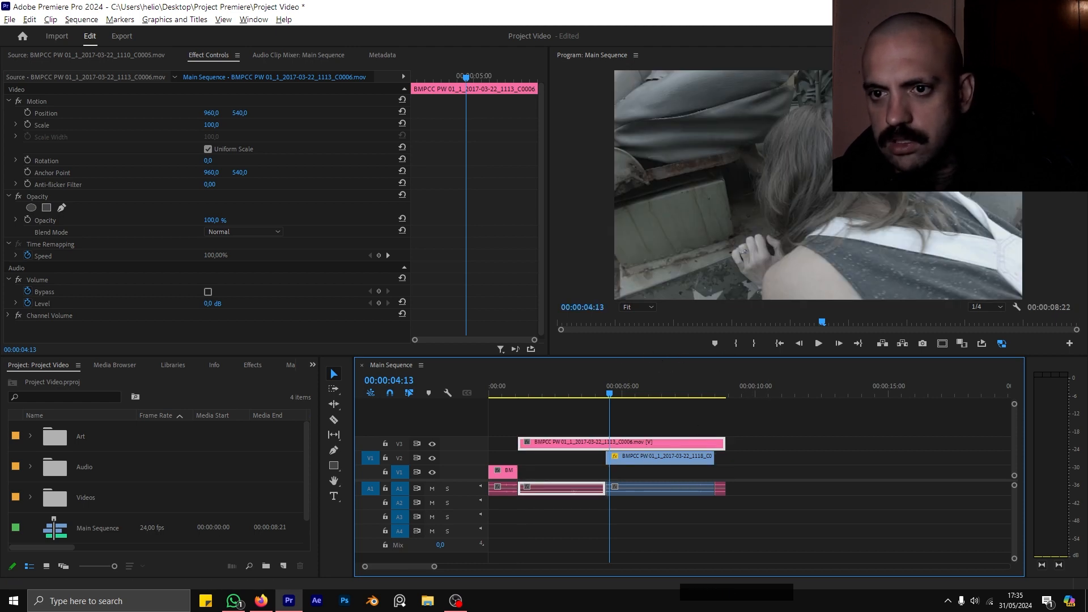
left_click_drag(212, 125, 170, 124)
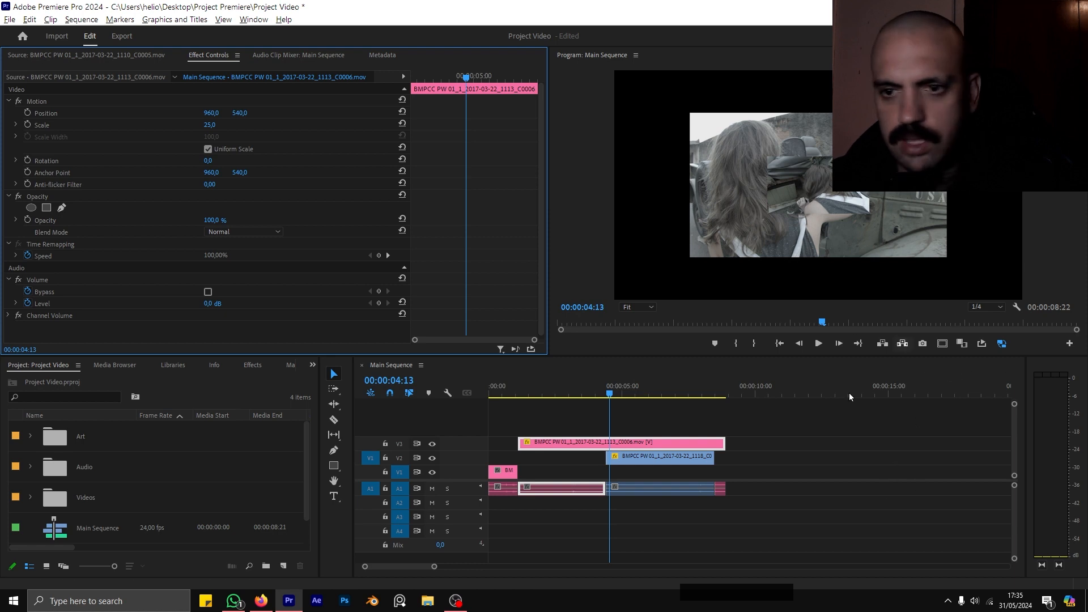
Add MONO-000.wav from the Audio bin to A4 and trim it to run from about 00:00:50 to 00:01:41
left_click(28, 468)
left_click_drag(108, 497, 722, 544)
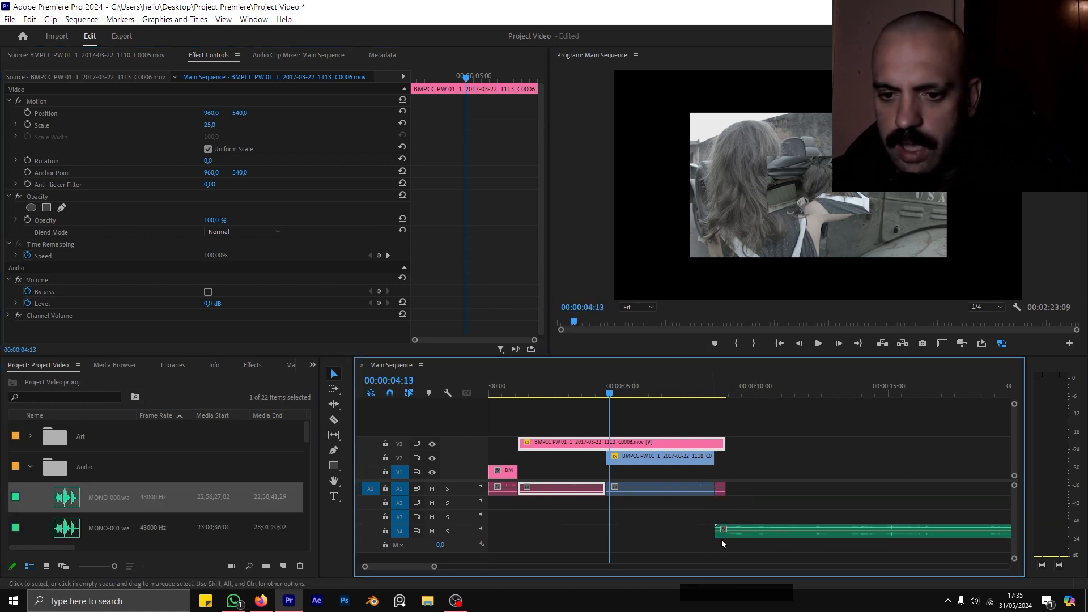
key("minus")
key("minus")
key("minus")
key("minus")
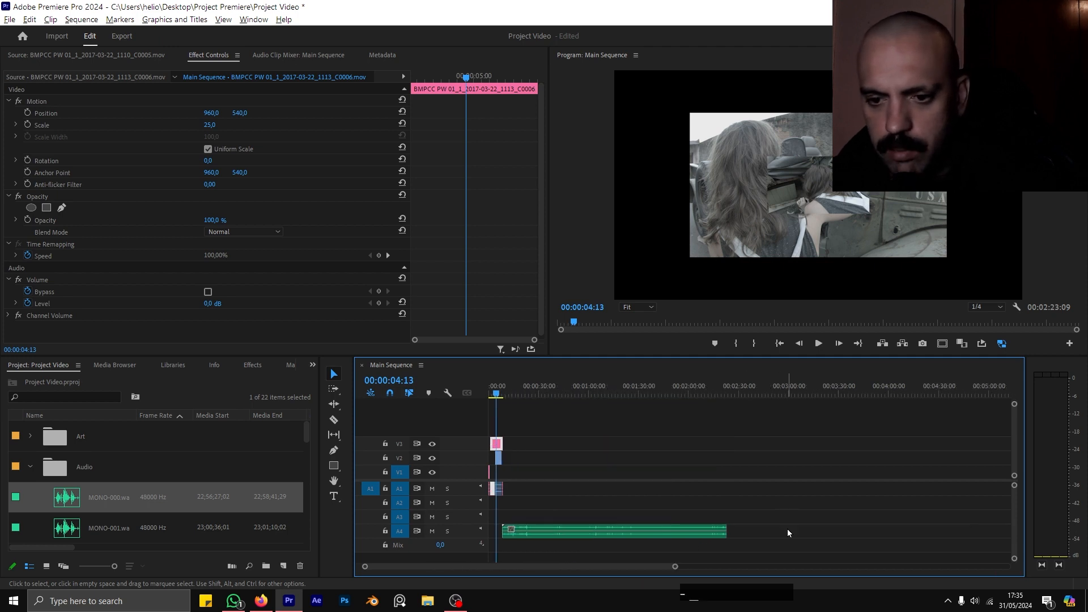
left_click_drag(726, 531, 656, 531)
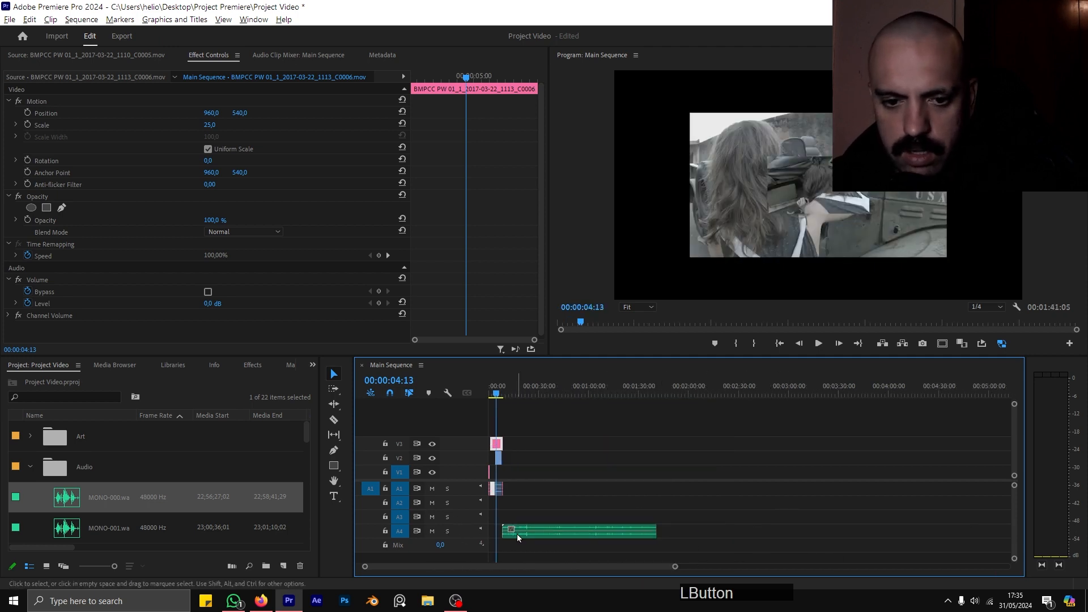
left_click_drag(517, 533, 573, 528)
Open MONO-000.wav in the Source monitor, move its timeline clip to the start of A2, and delete that clip
double_click(66, 498)
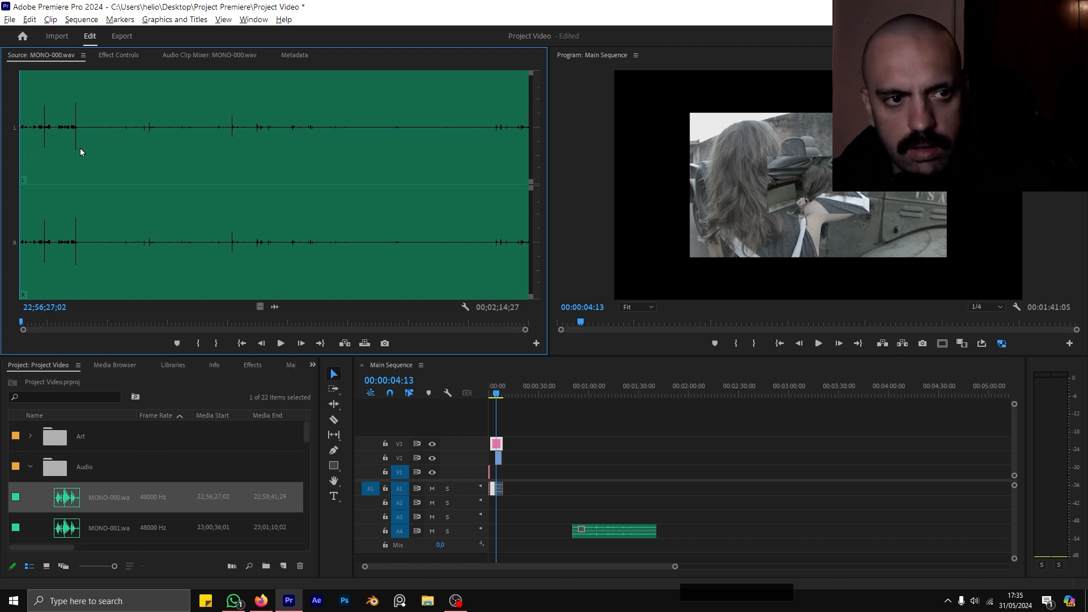
left_click_drag(630, 531, 549, 503)
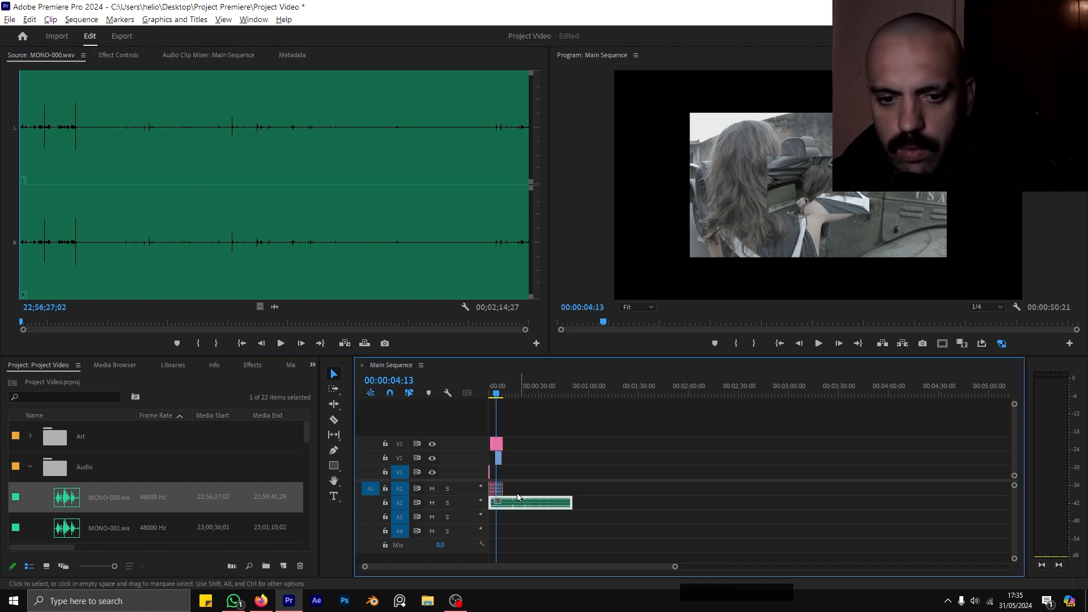
key("Delete")
Open Sei la2.png from the Art bin in the Source monitor and place it on V1 right after the video clips
left_click(29, 436)
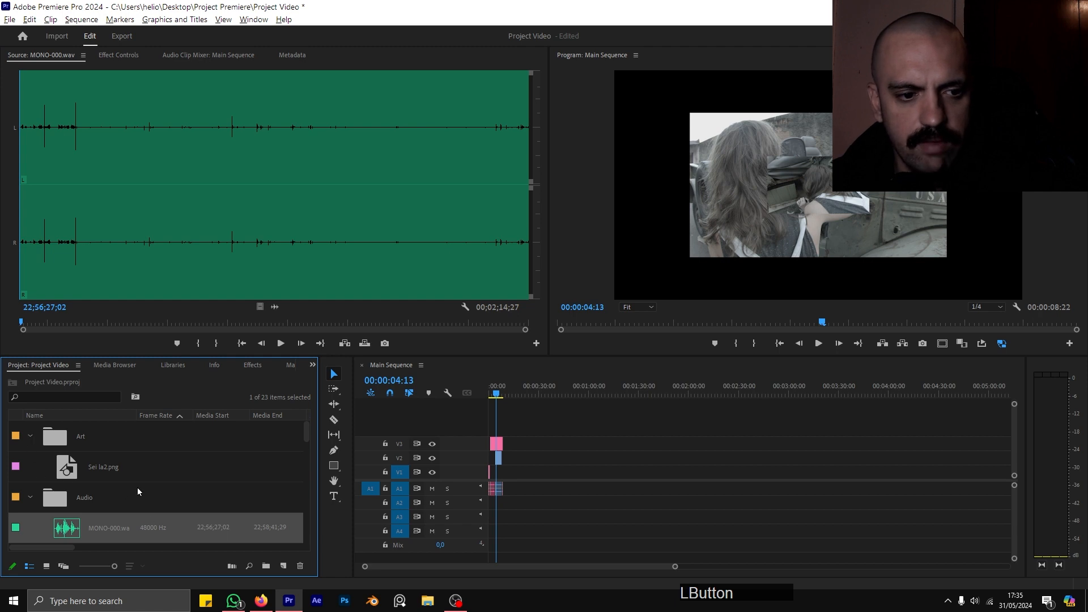
double_click(126, 466)
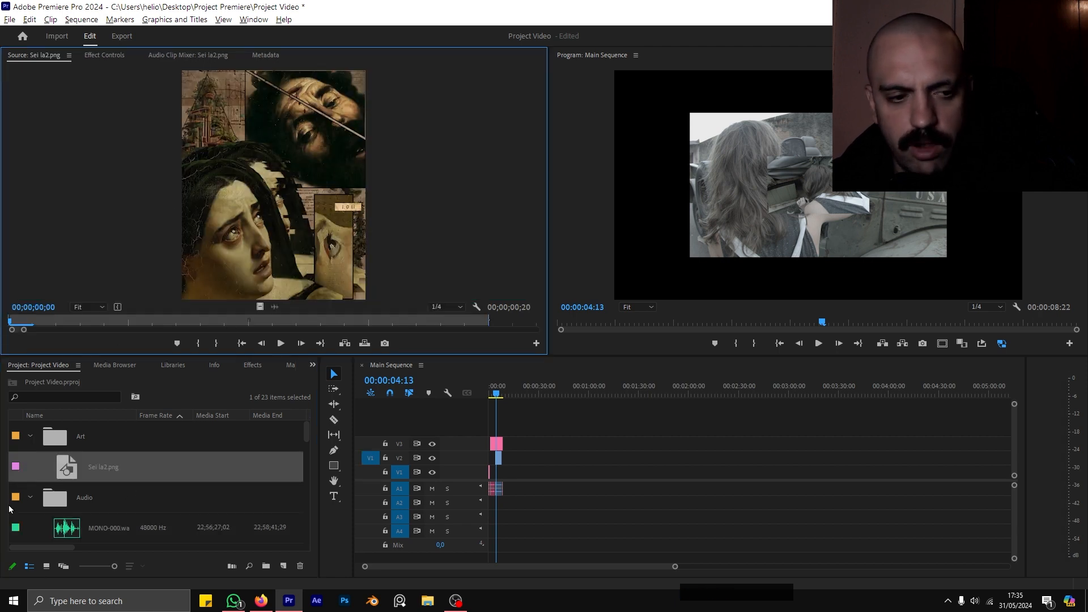
left_click_drag(81, 469, 510, 482)
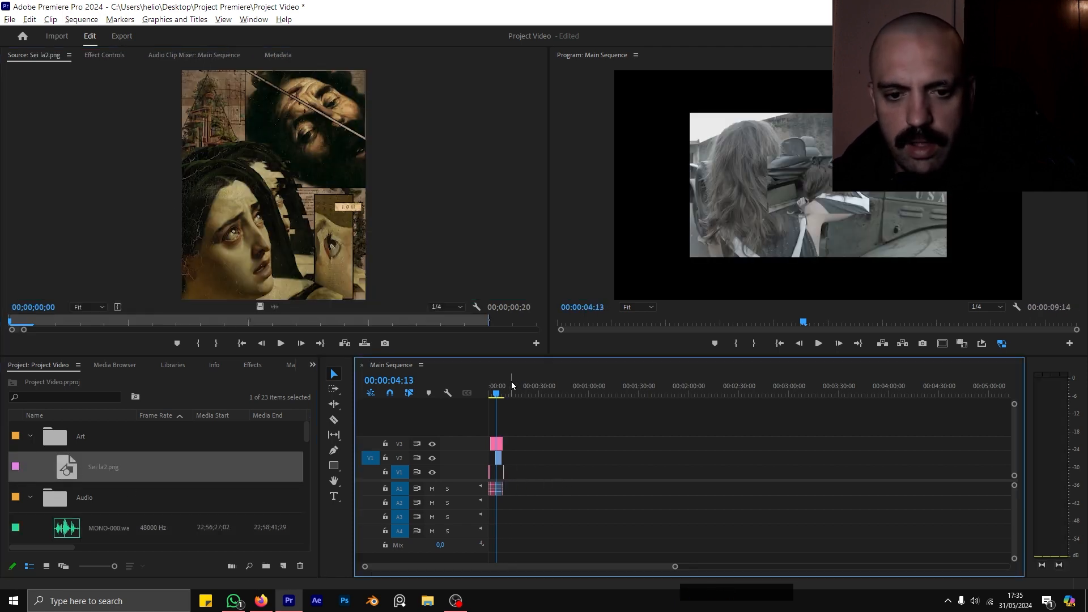
Move the playhead onto the Sei la2.png clip at 00:00:09:07 to view it in the Program monitor
left_click(513, 391)
key("equal")
key("equal")
key("equal")
left_click_drag(580, 395, 654, 400)
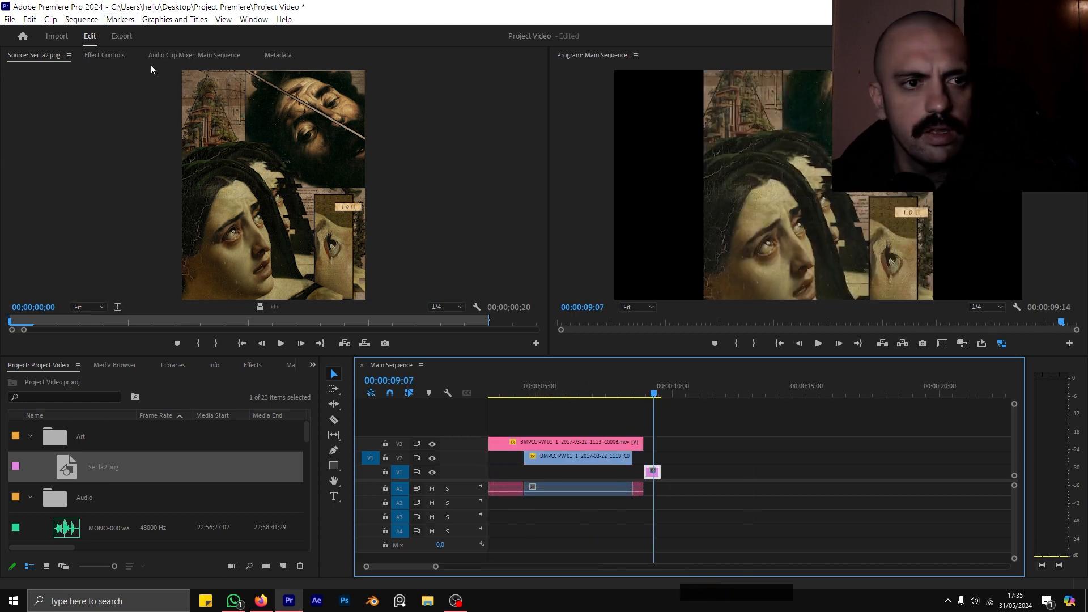
key("equal")
key("equal")
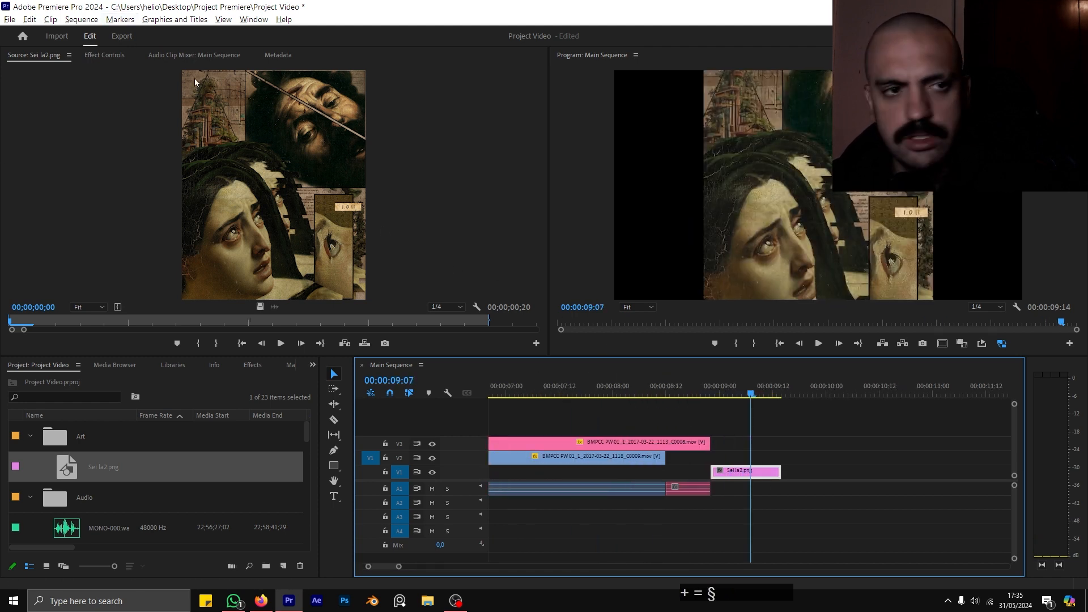
Review the Memory, Playback and Timeline preferences, checking the still image default duration
left_click(81, 19)
mouse_move(18, 18)
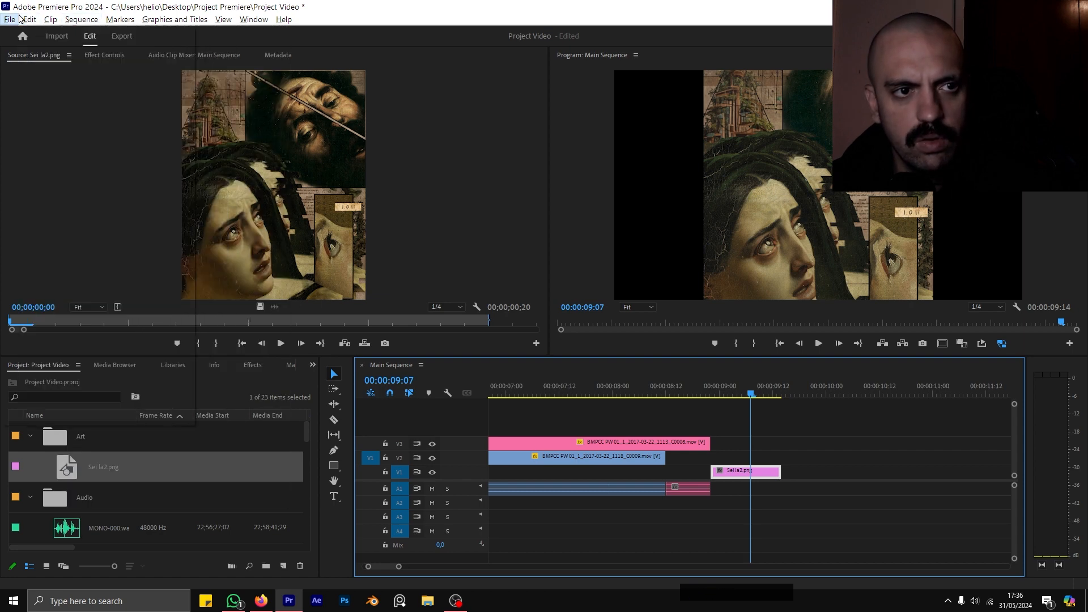
mouse_move(120, 402)
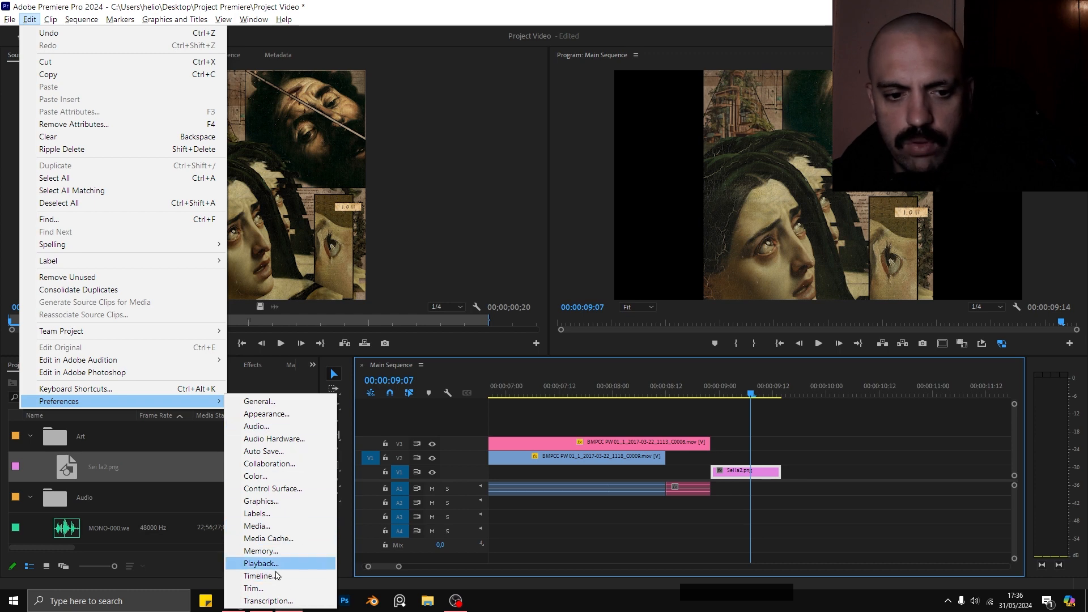
left_click(274, 539)
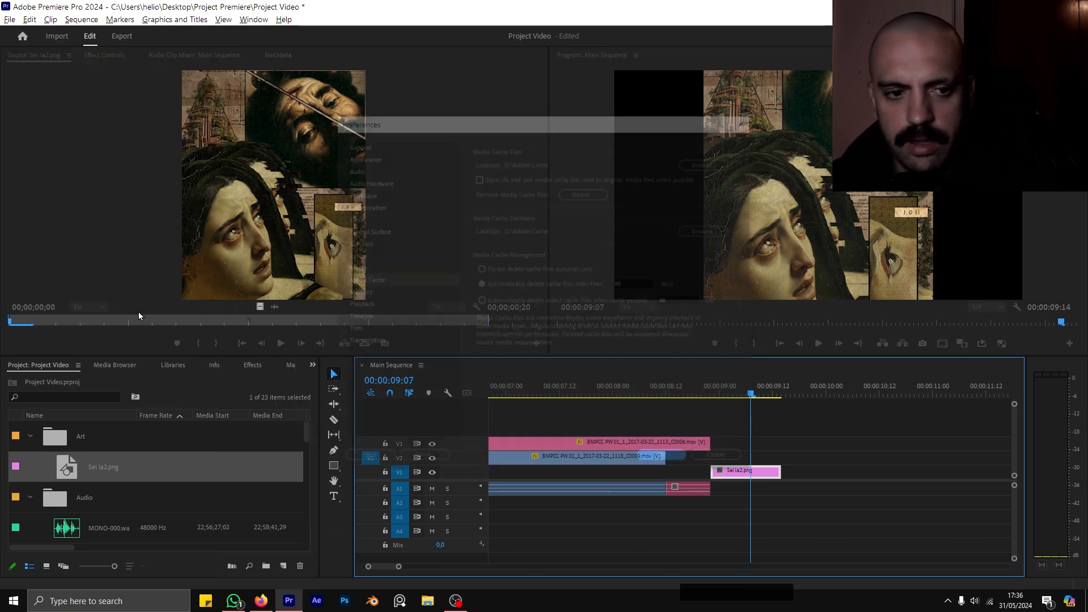
left_click(365, 295)
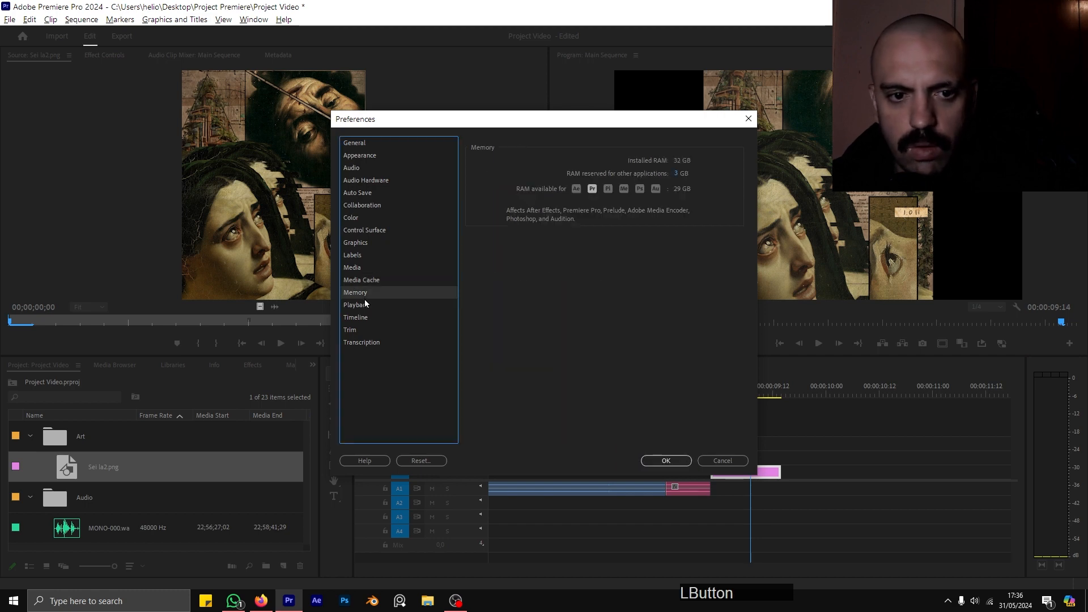
left_click(362, 305)
left_click(360, 318)
left_click(364, 301)
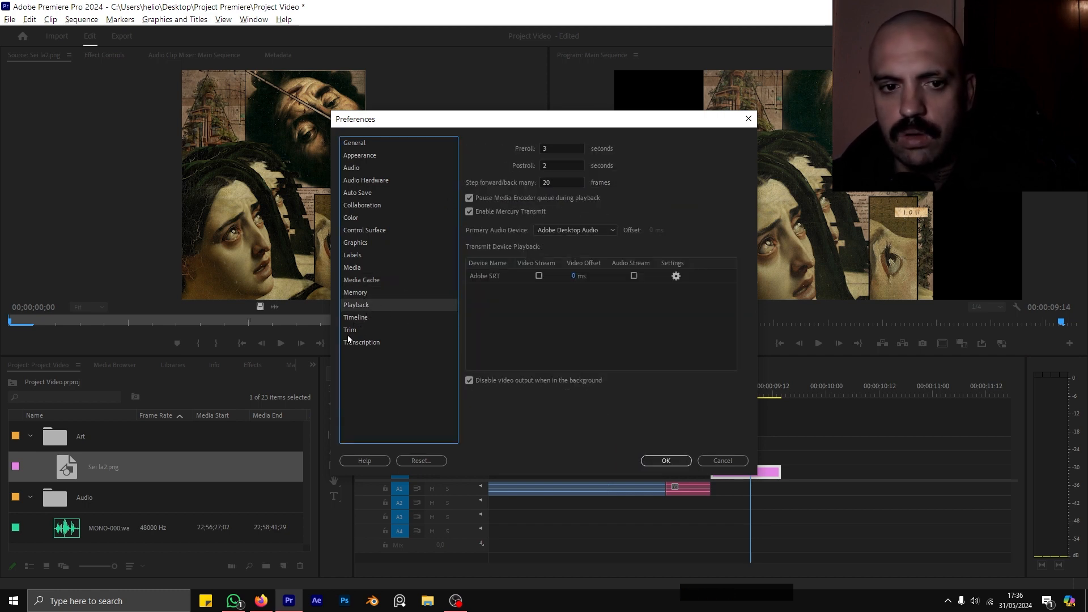
left_click(357, 316)
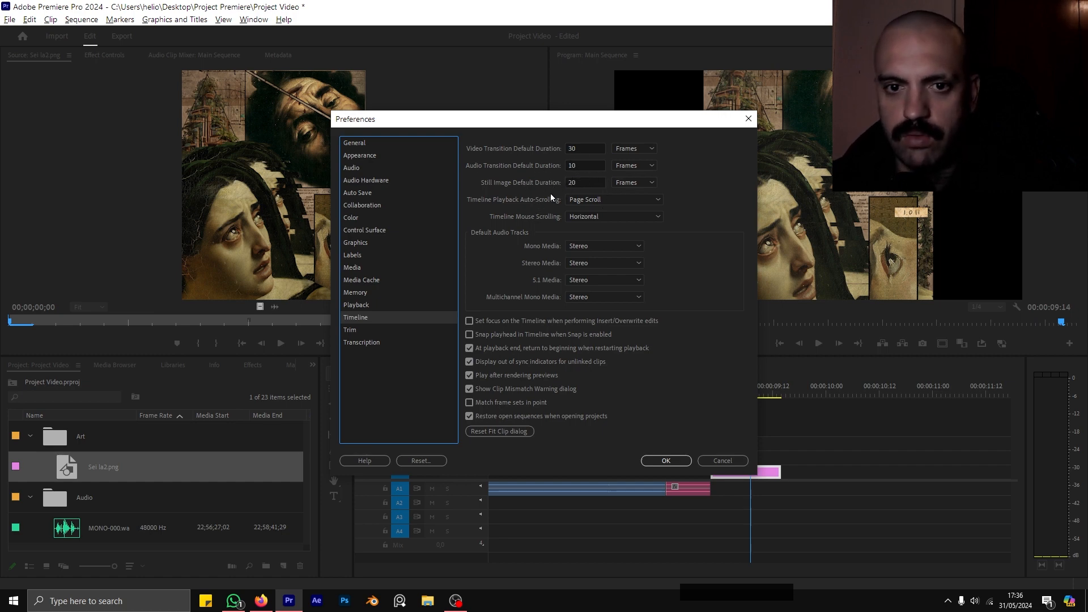
left_click(591, 181)
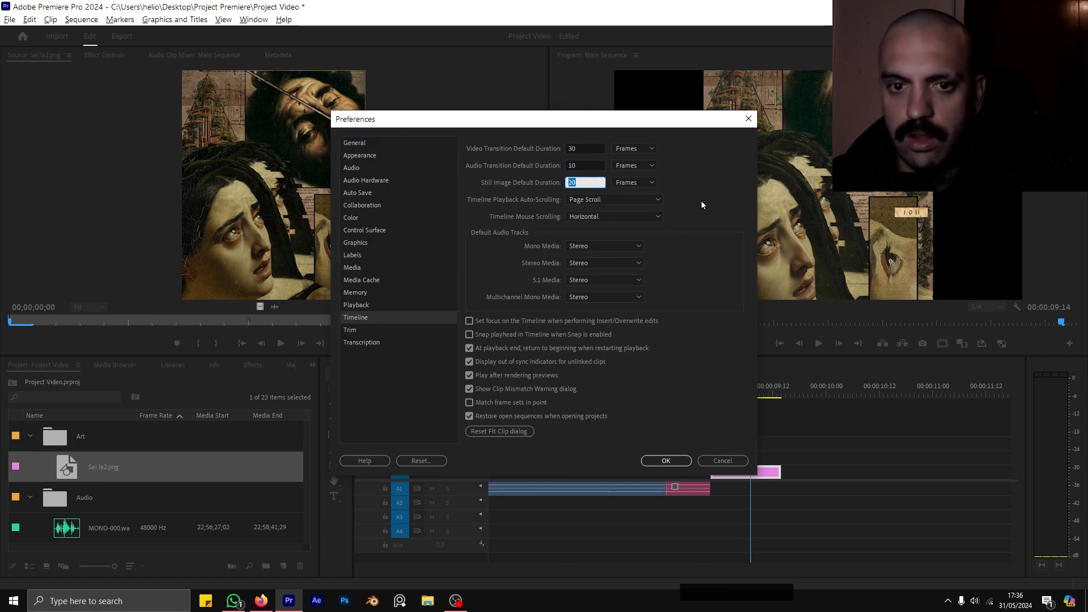
left_click(667, 460)
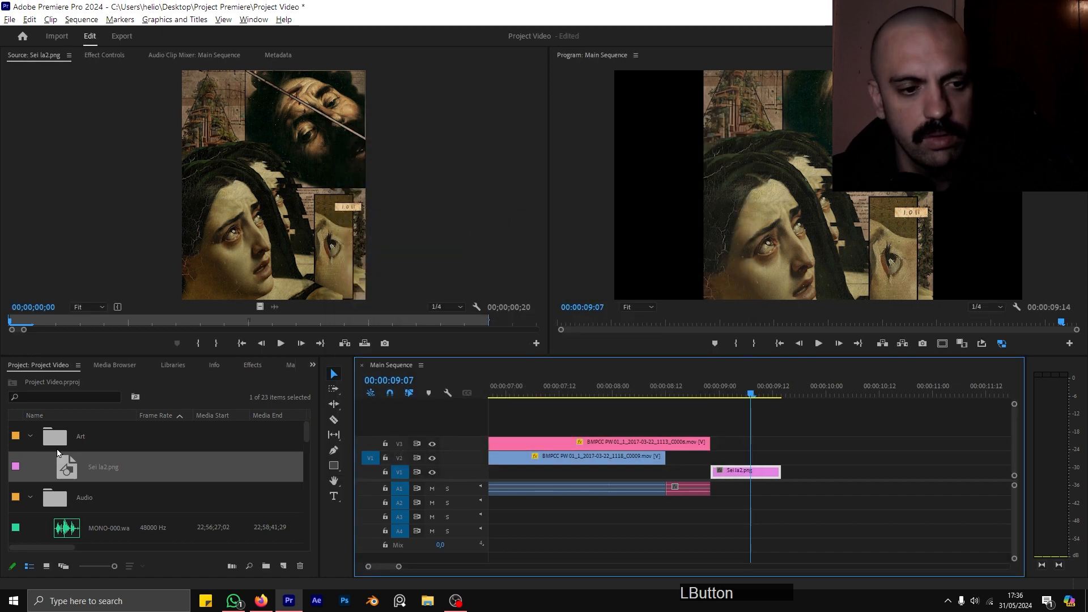
Shrink the project item thumbnails, show all of Main Sequence's clips, and reopen Sei la2.png in the Source monitor
left_click_drag(67, 466, 216, 474)
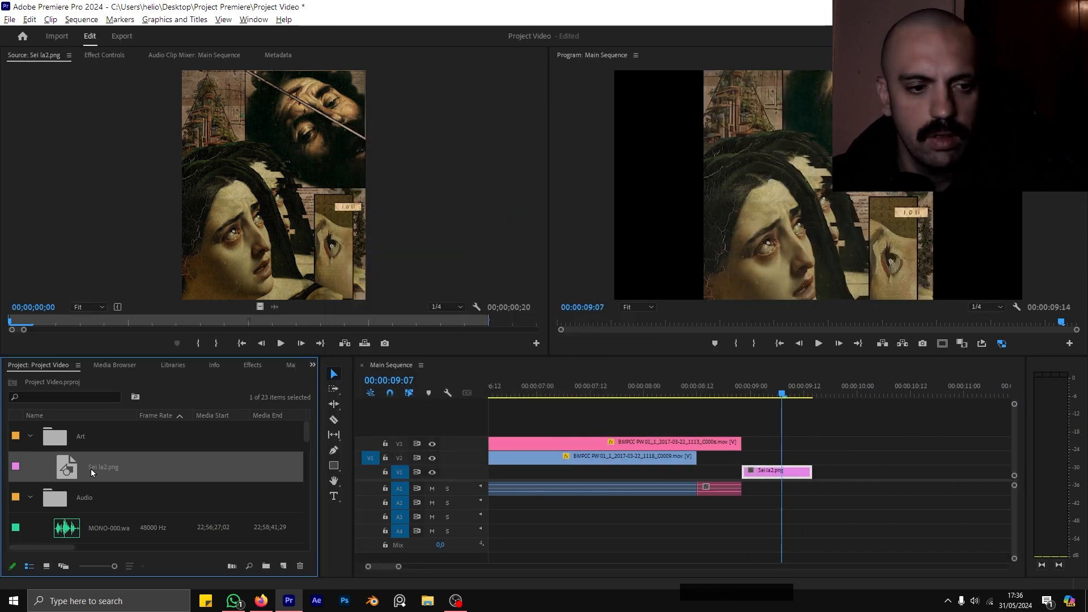
left_click(60, 469)
key("minus")
key("minus")
key("minus")
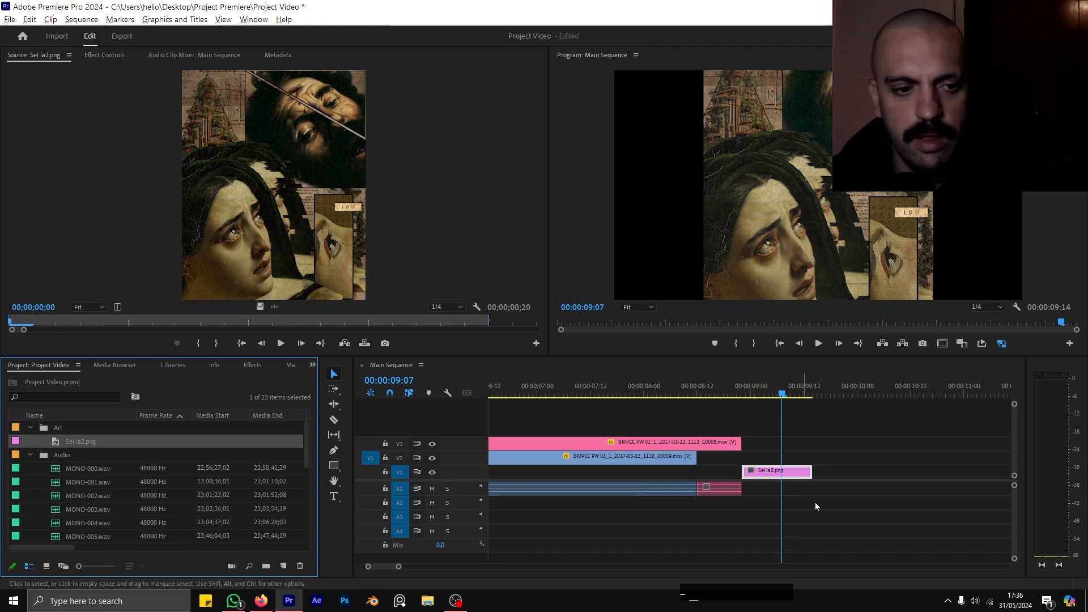
left_click(816, 504)
key("minus")
key("minus")
key("minus")
double_click(57, 441)
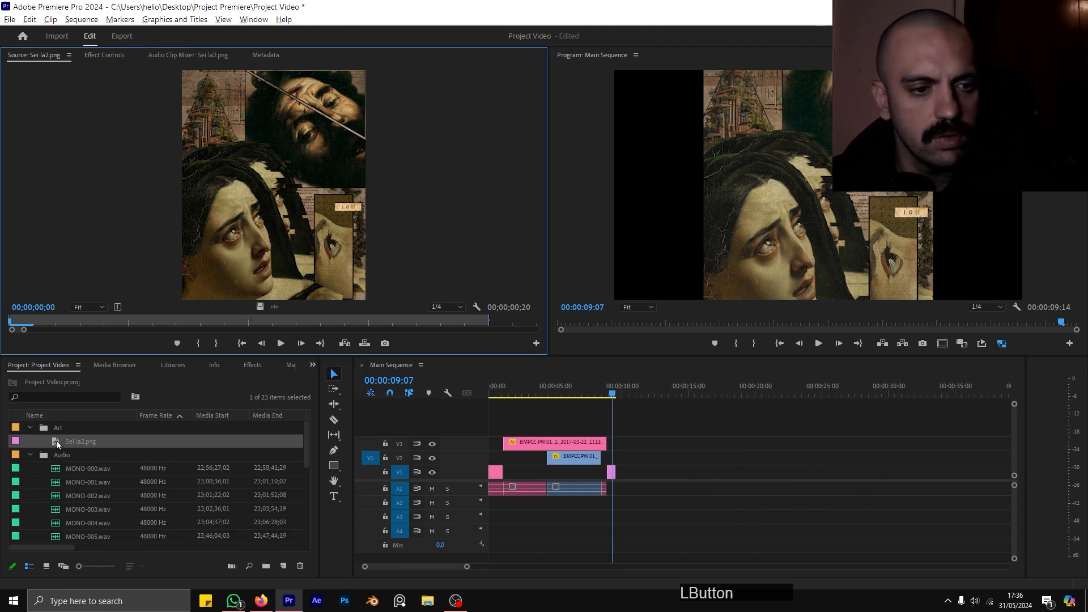
Scrub Main Sequence back to 00:00:05:12 to view the overlapping V2 and V3 clips in the Program monitor
left_click_drag(57, 441, 679, 483)
key("equal")
left_click(803, 396)
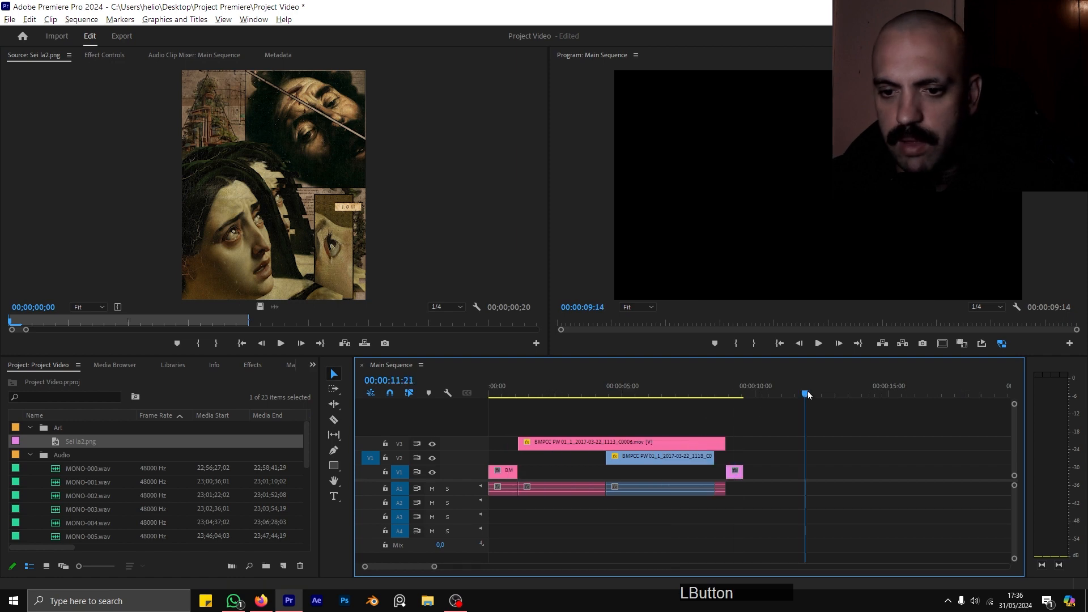
key("equal")
left_click_drag(803, 400, 575, 405)
key("minus")
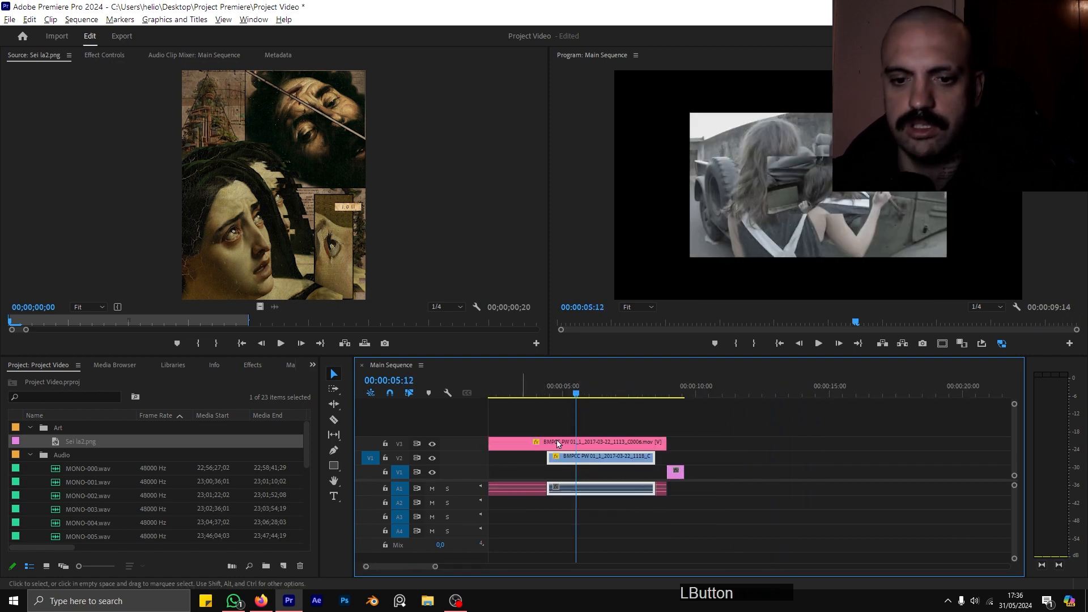
key("minus")
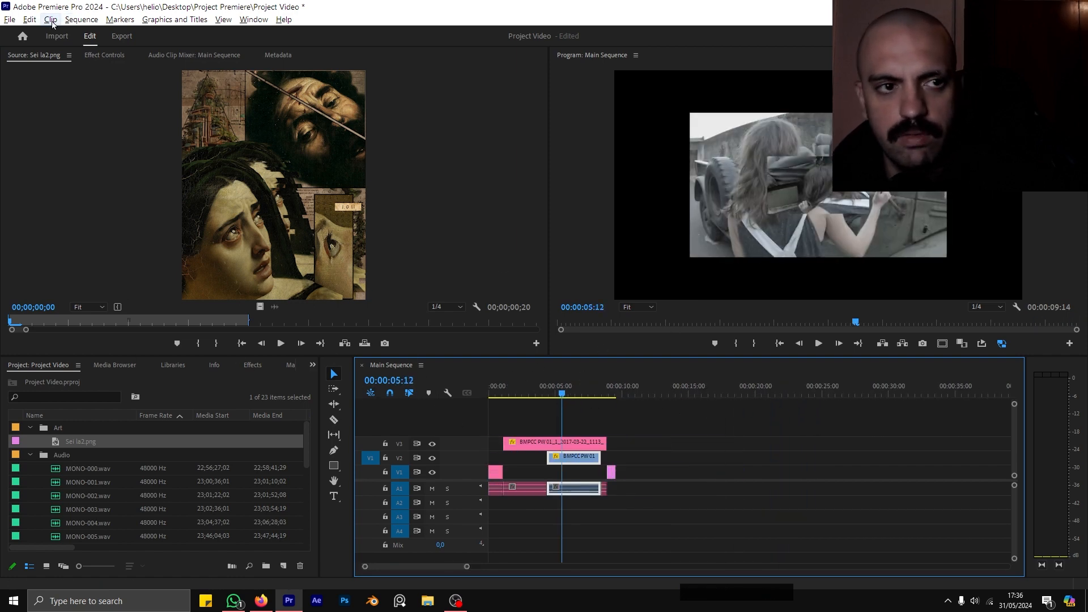
Move the Sei la2.png clip from V1 to V4 above the start of the V3 clip and lengthen it to about 00:00:02:18
left_click_drag(571, 391, 595, 409)
left_click(616, 391)
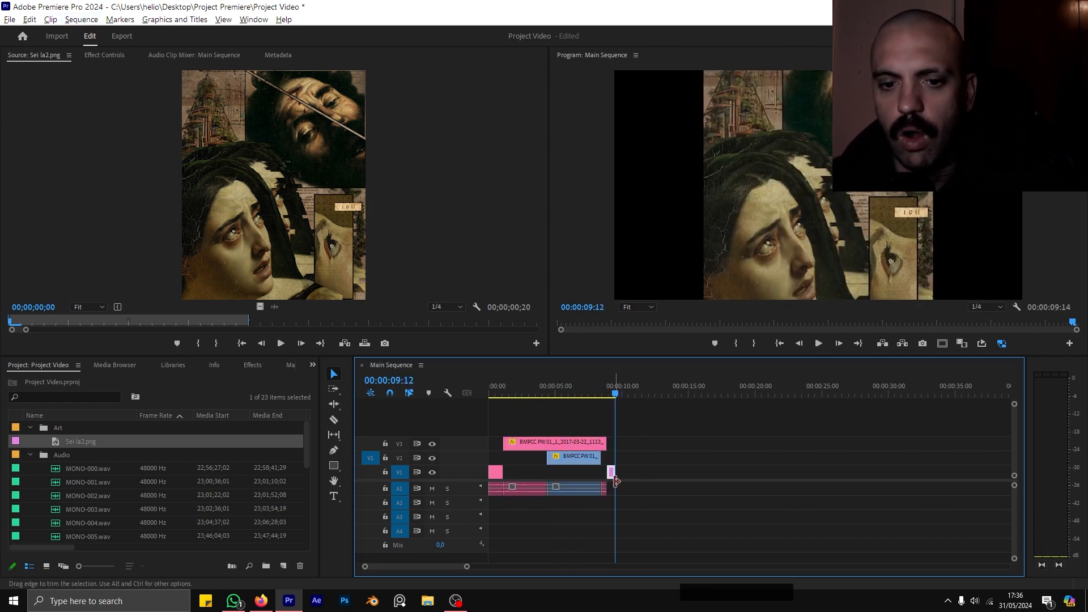
left_click_drag(611, 472, 517, 429)
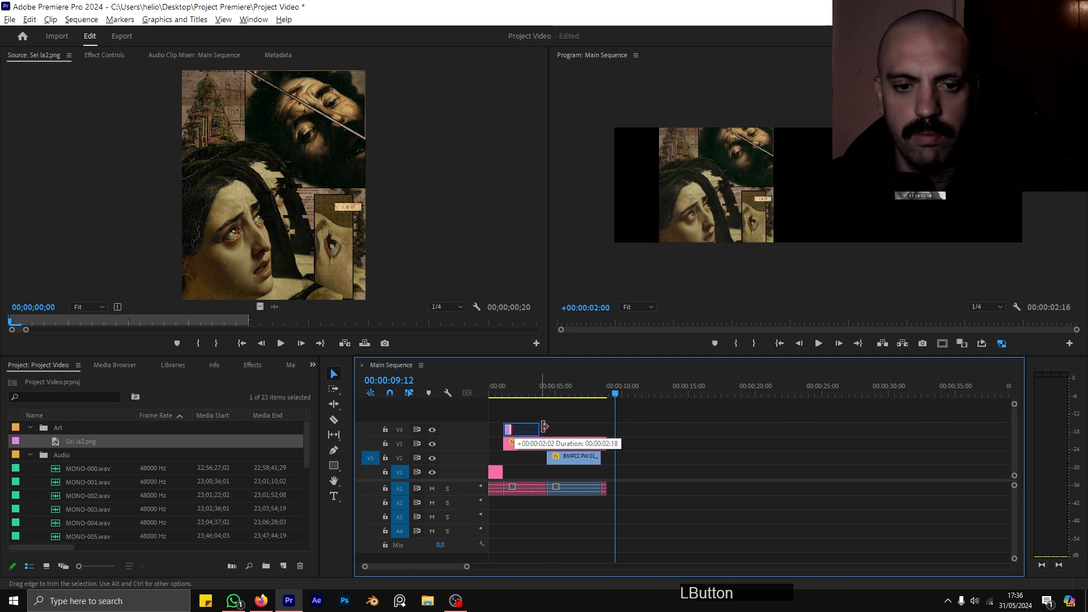
View the Sei la2.png clip at 00:00:02:17 and set its Motion Scale to 45
left_click(524, 391)
left_click(106, 57)
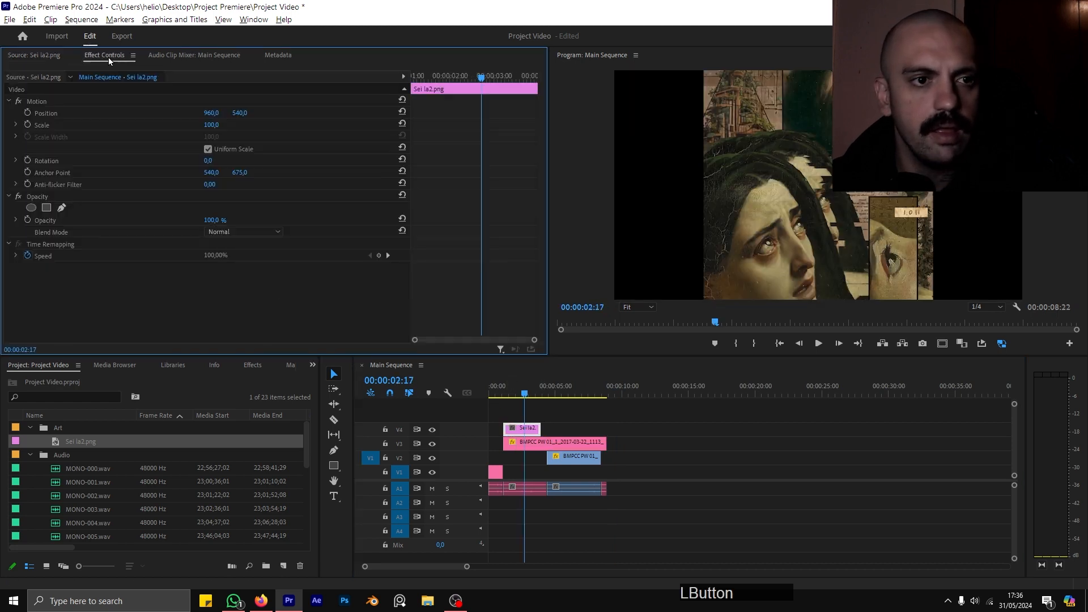
left_click_drag(197, 120, 223, 205)
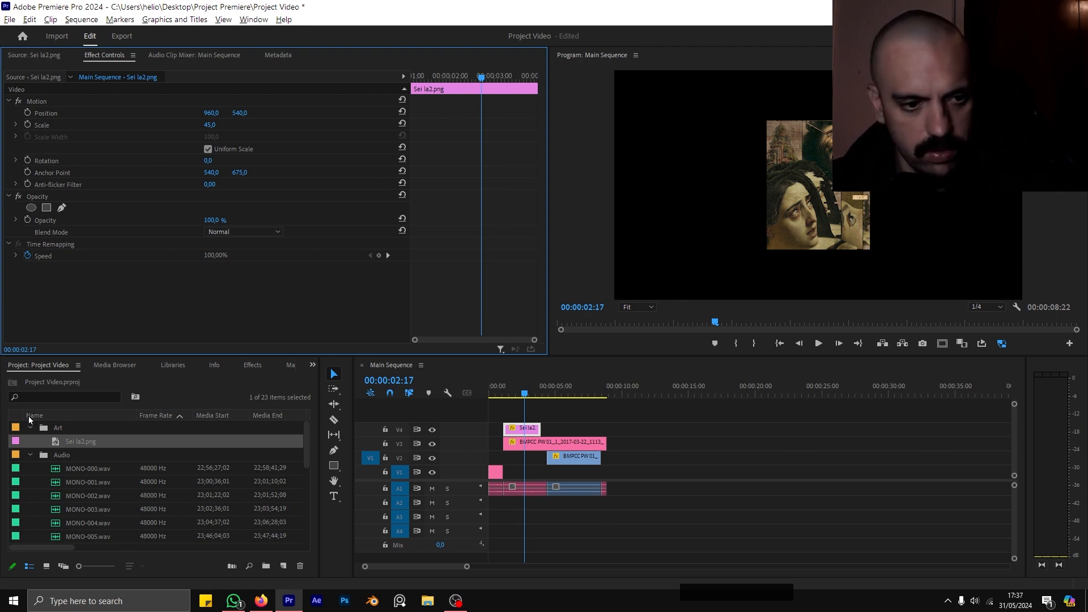
Collapse the Audio and Art bins in the project
left_click(32, 457)
left_click(30, 427)
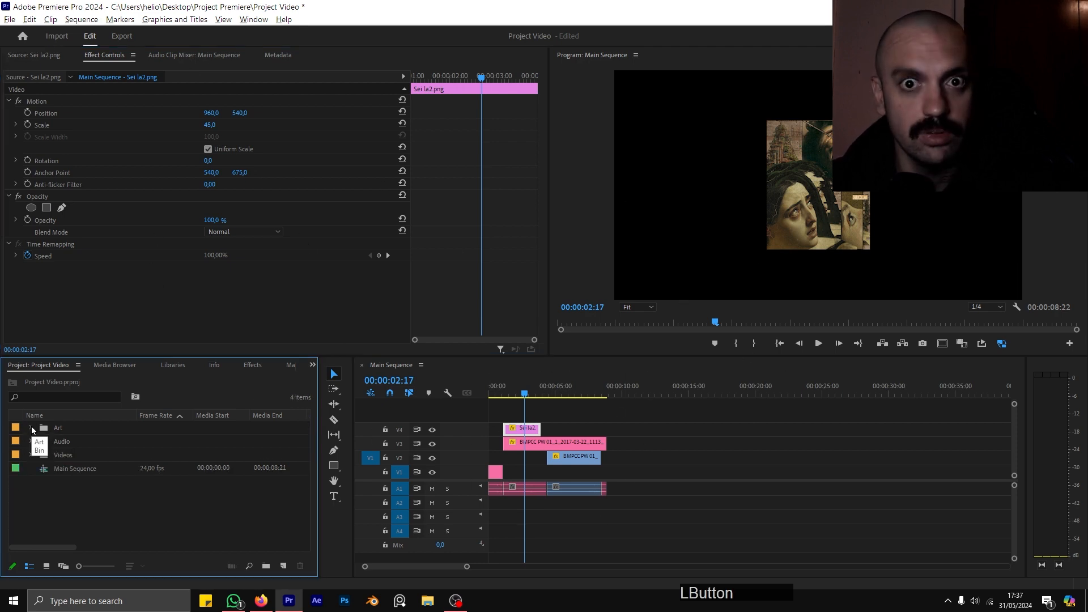